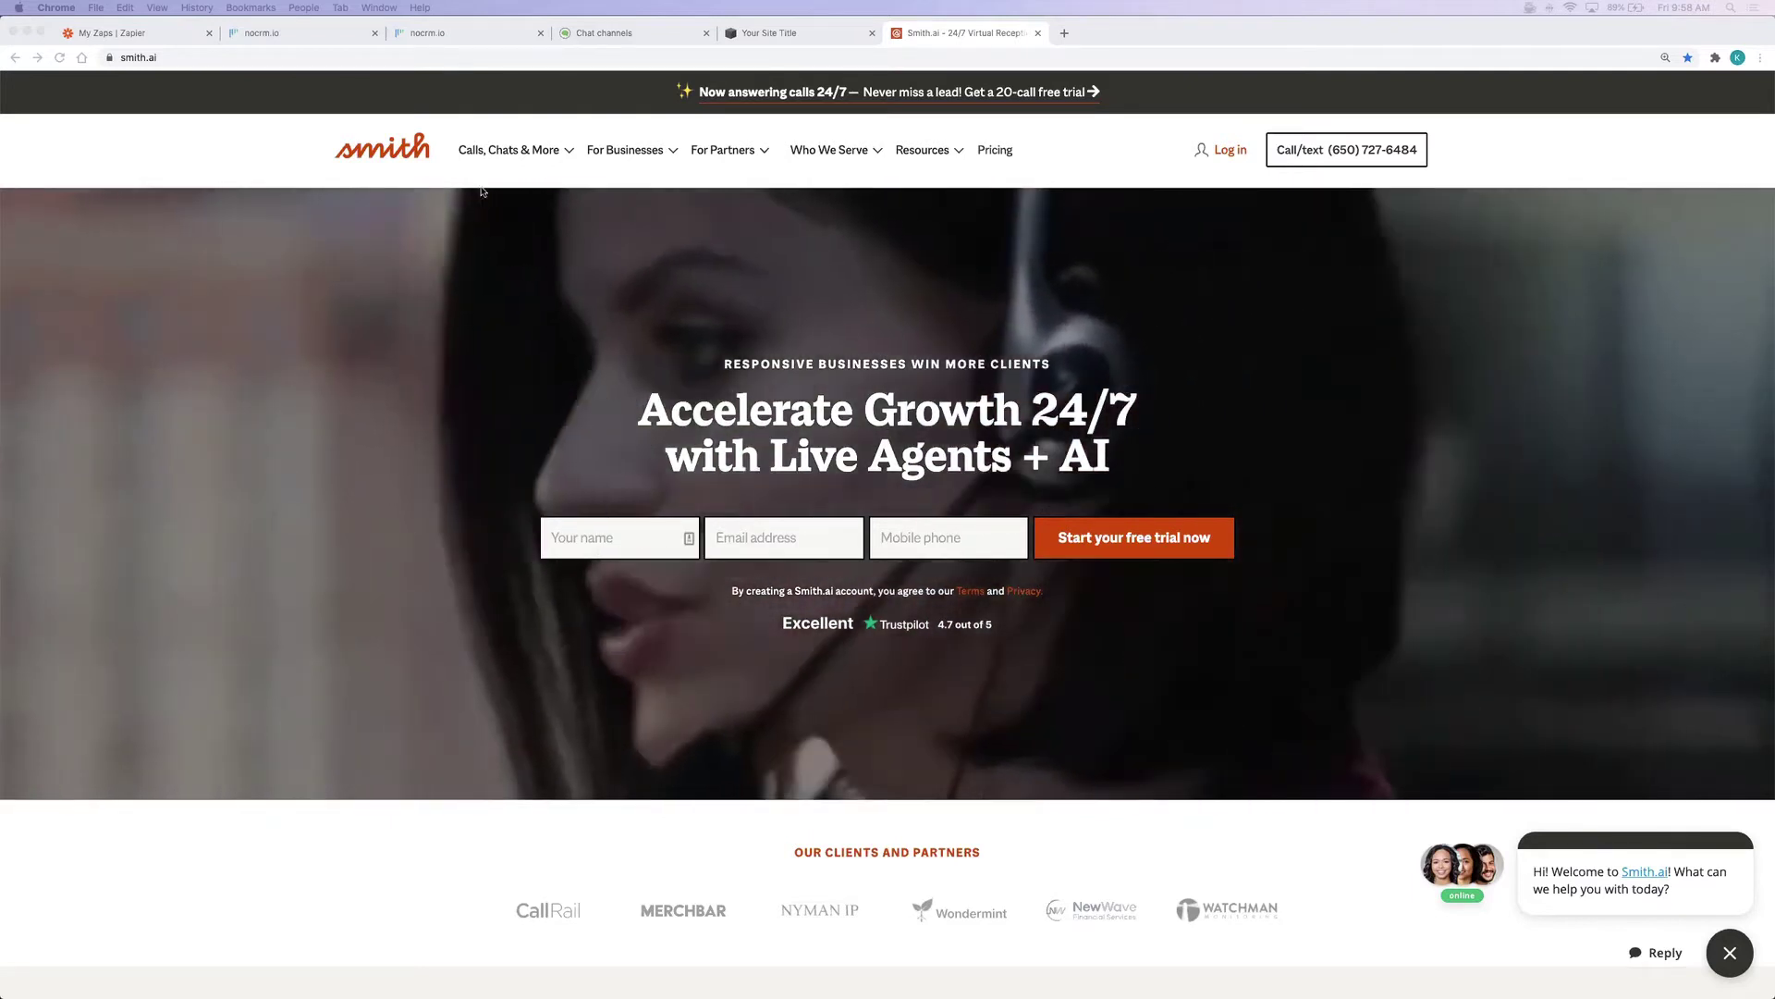
Start a zap with Smith.ai Chat's New Chat trigger, using the existing Smith.ai Chat account
left_click(157, 35)
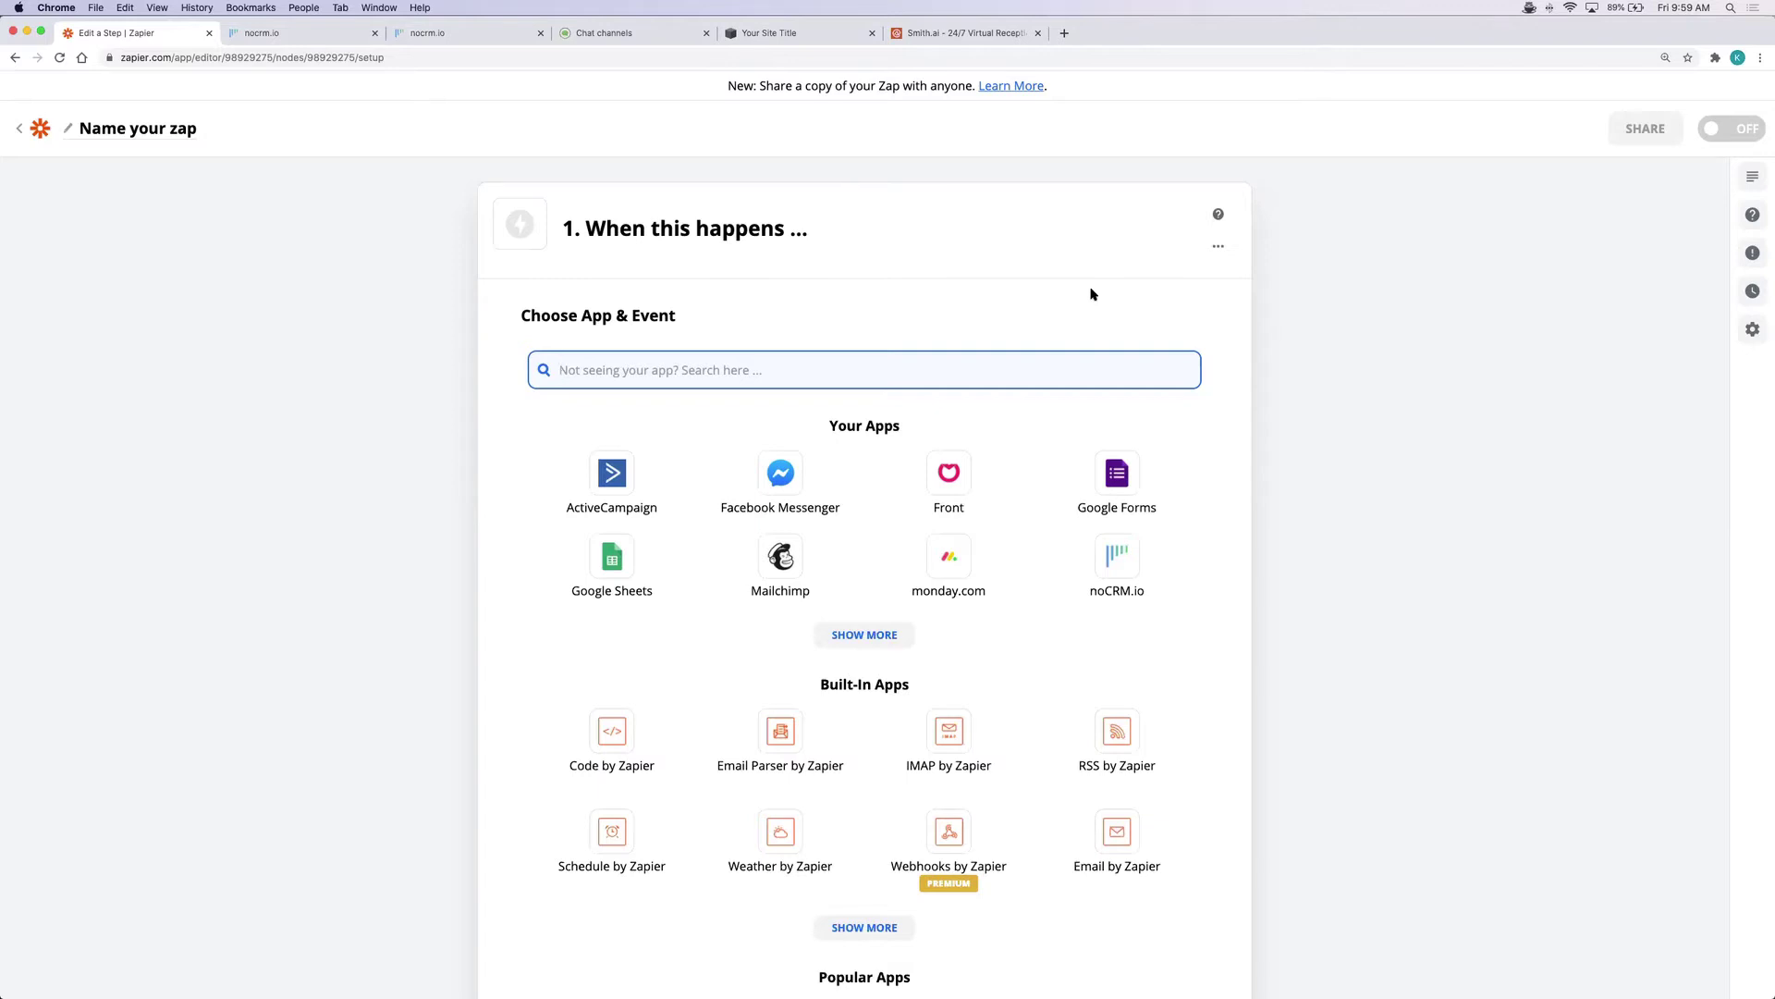
type("smith.ai")
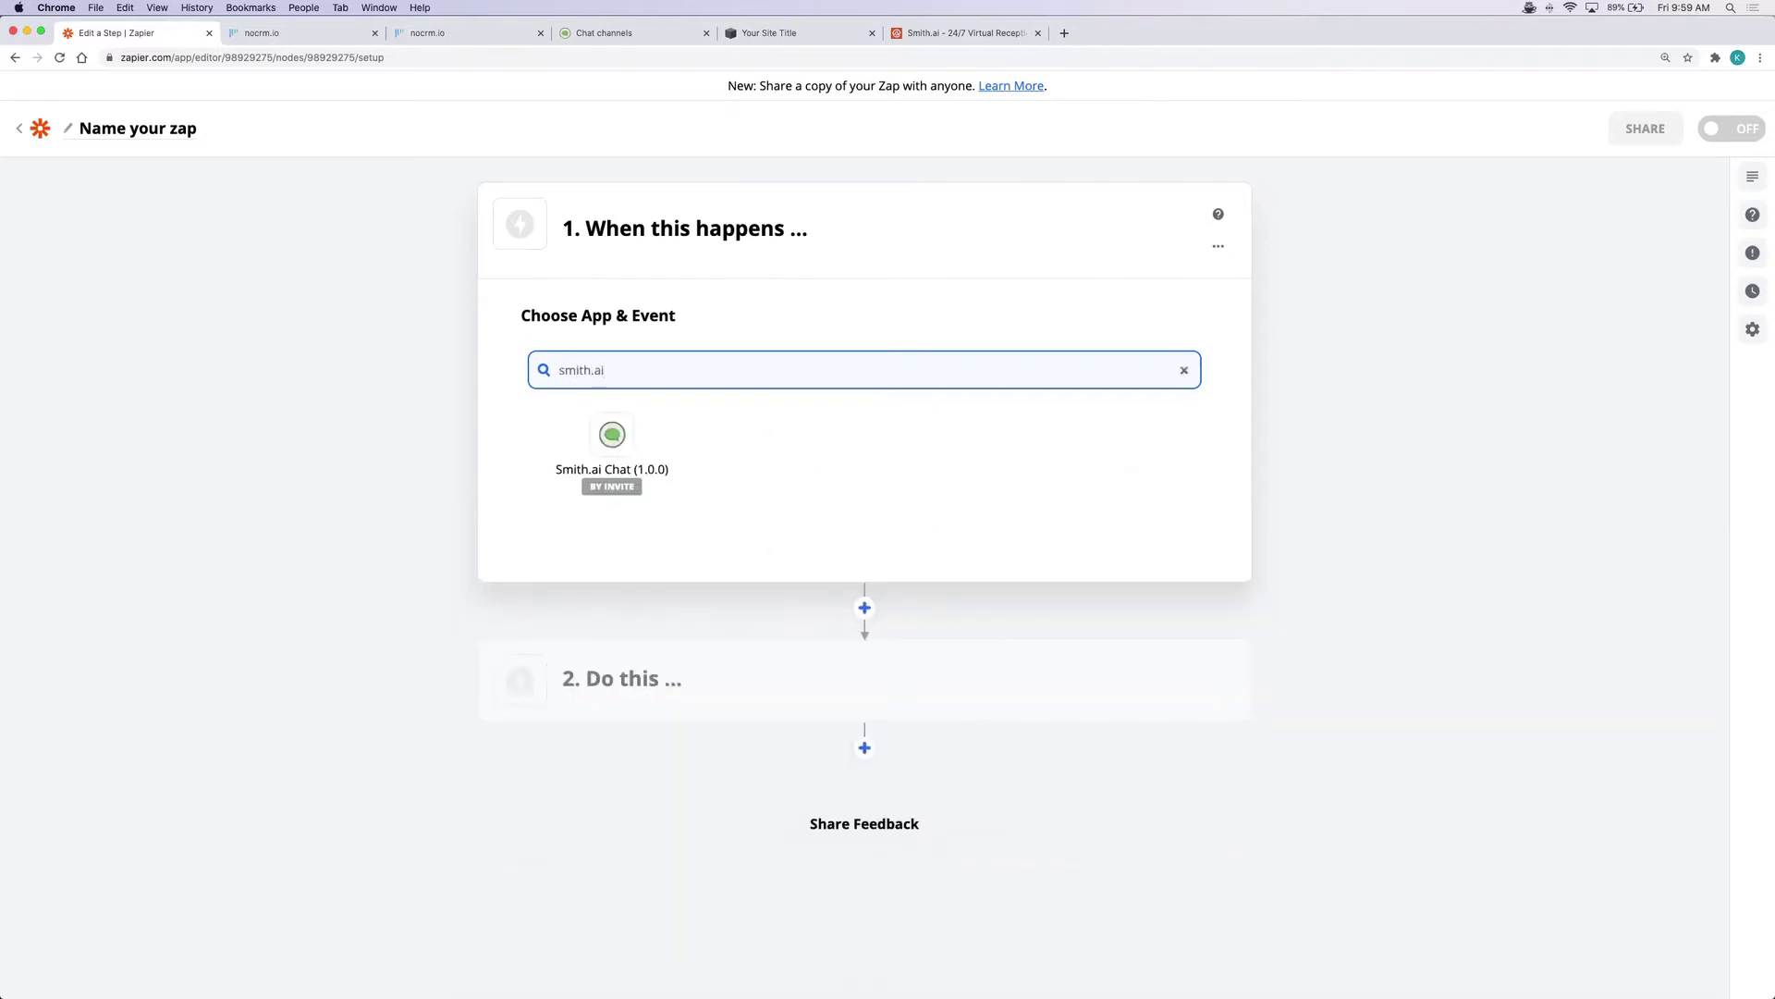
left_click(635, 438)
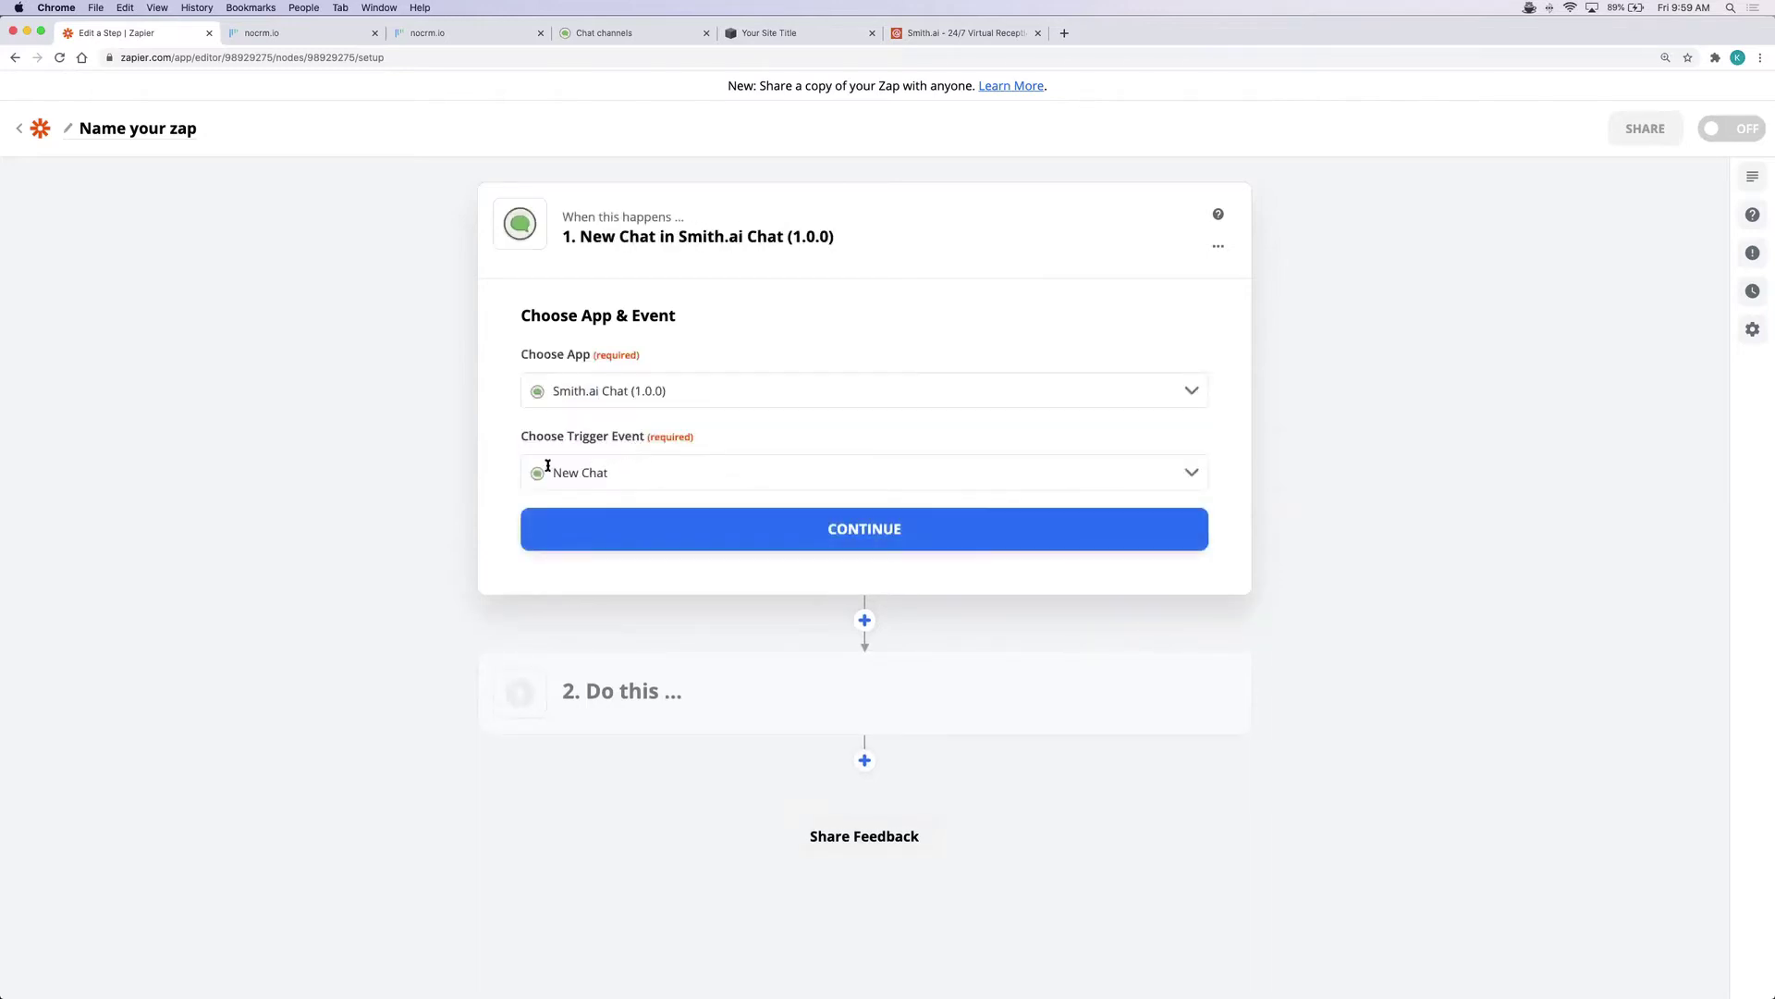
left_click(893, 533)
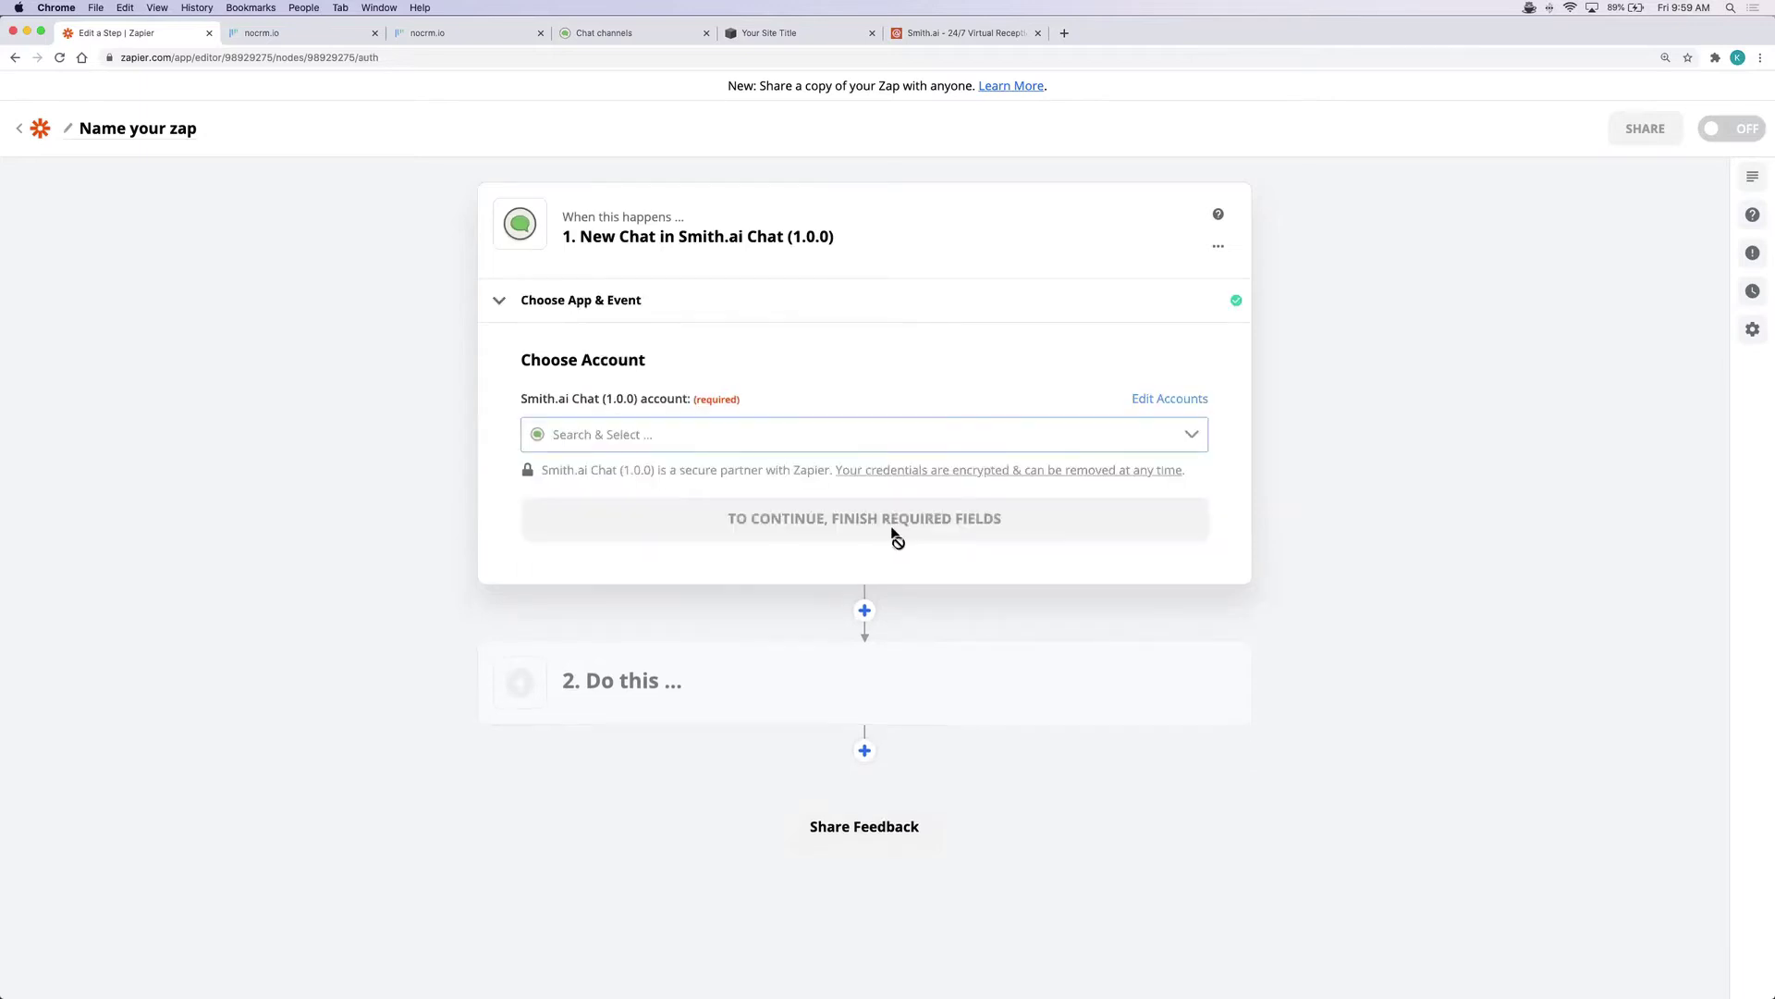
left_click(882, 439)
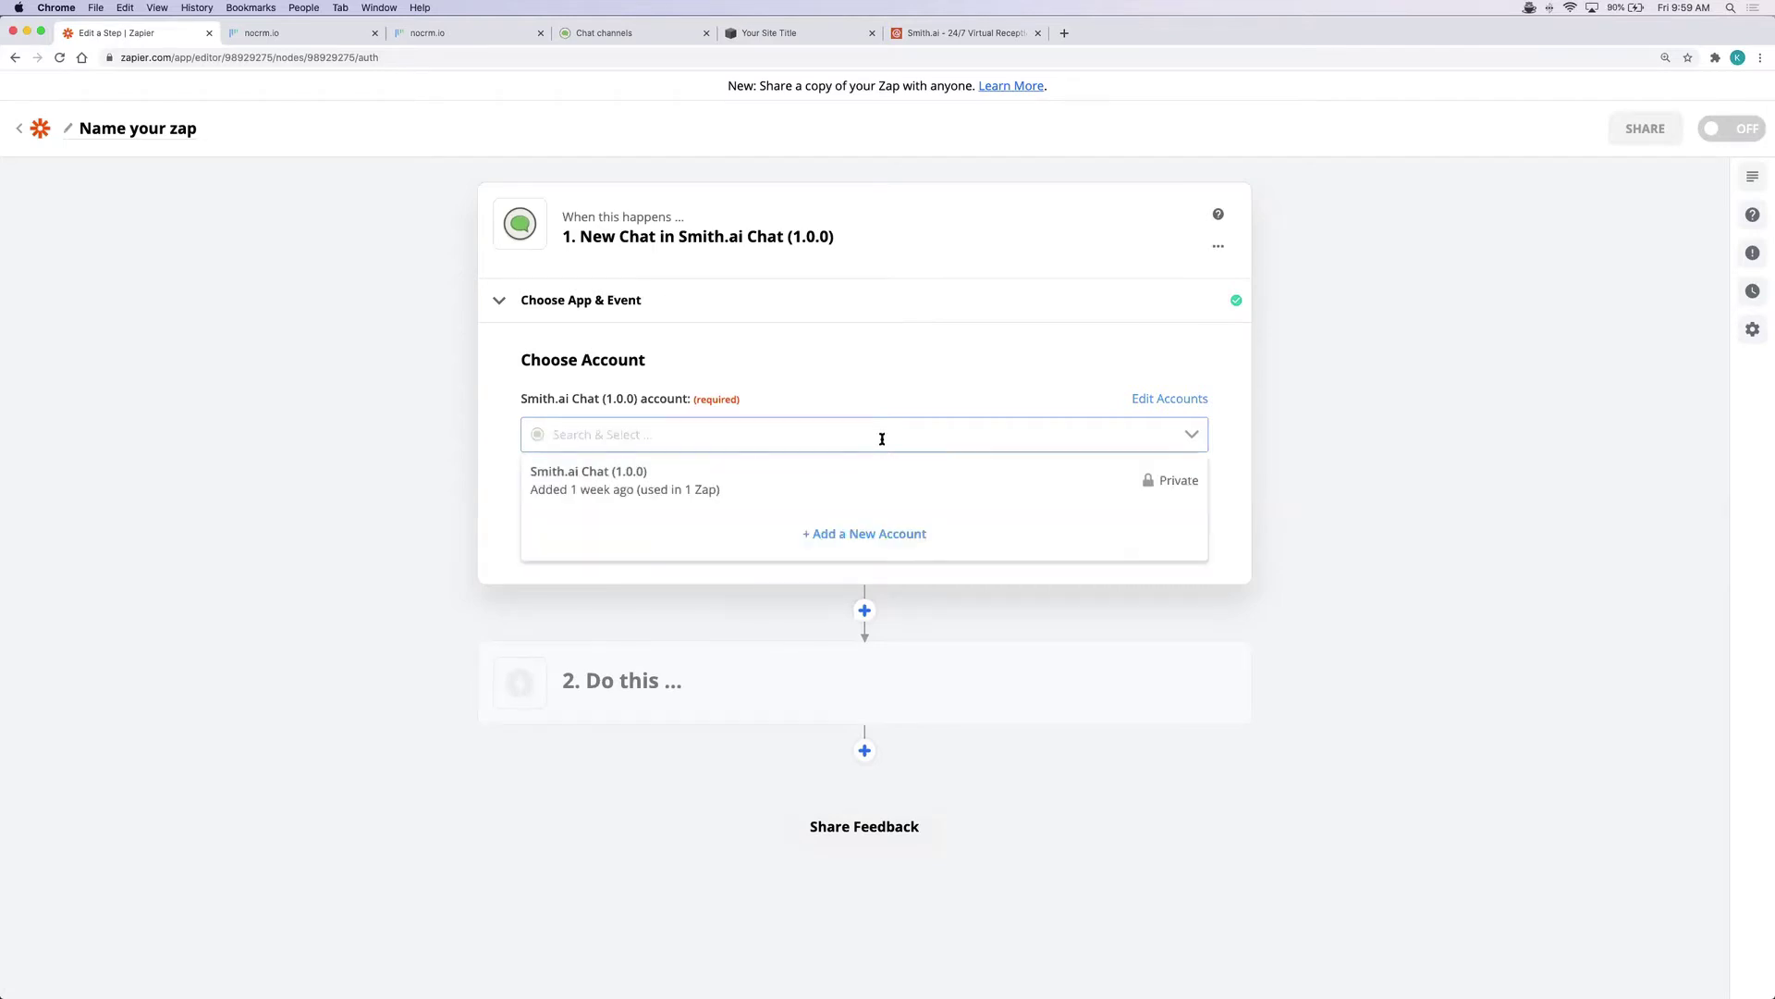
left_click(868, 494)
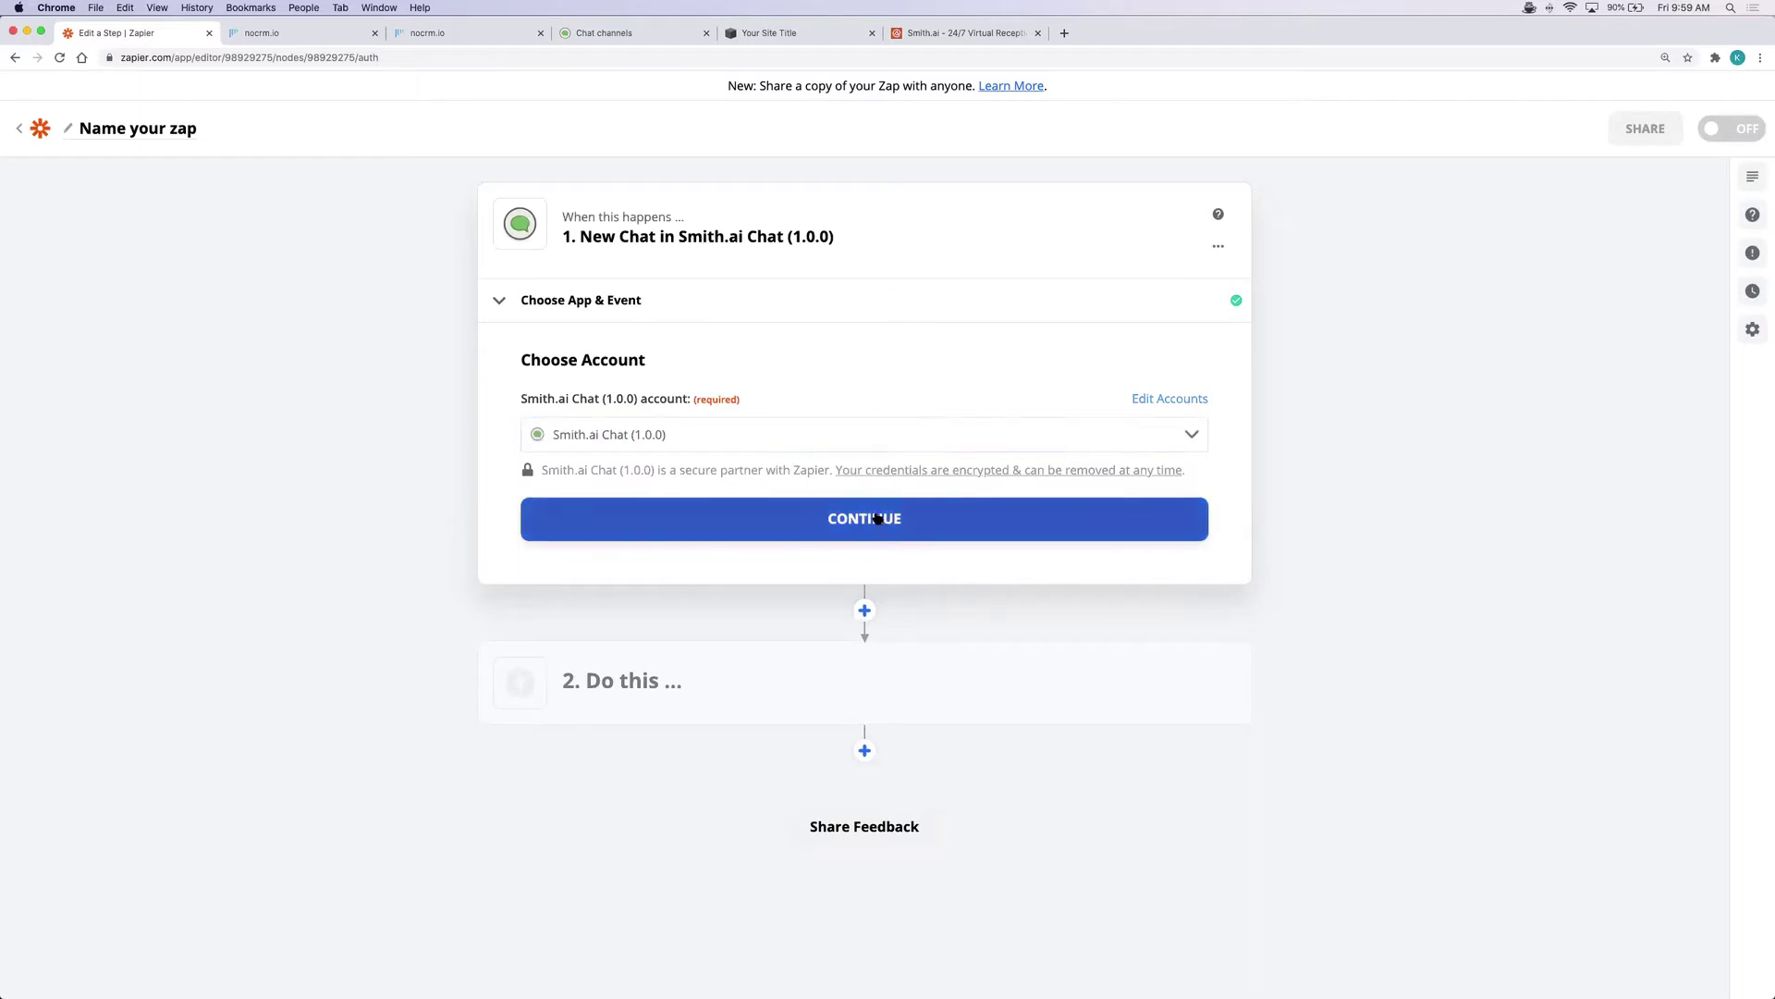
left_click(883, 516)
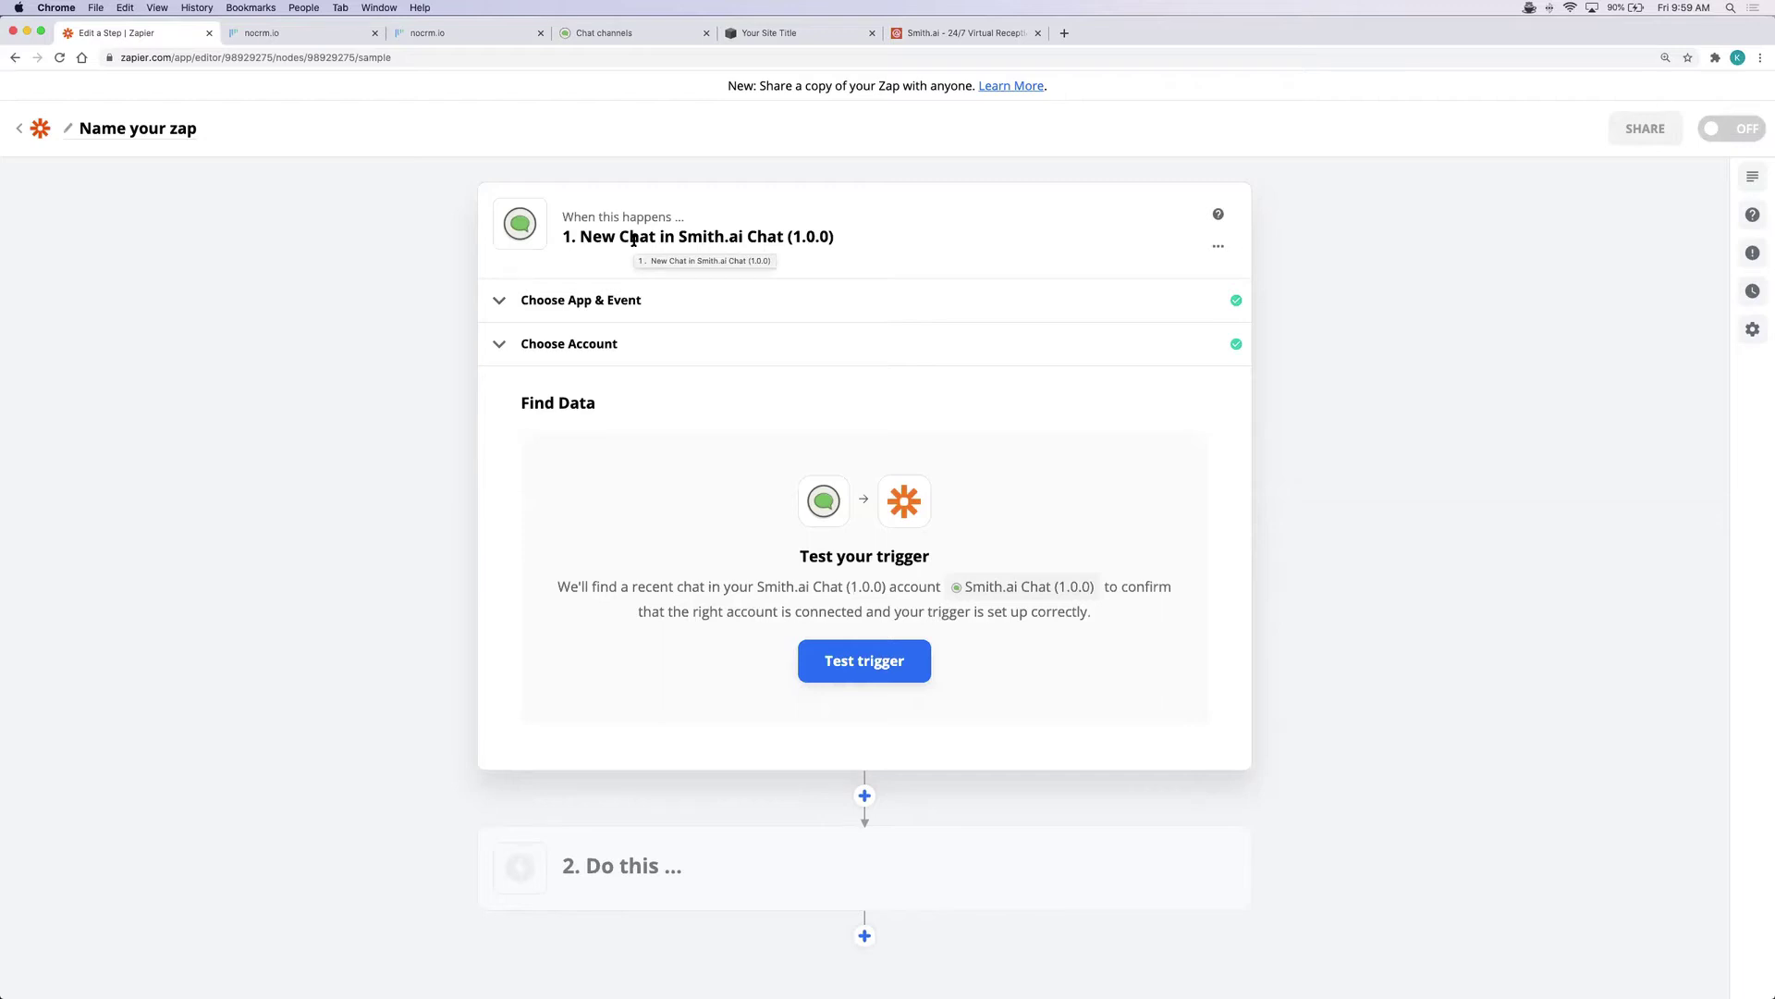
left_click(623, 35)
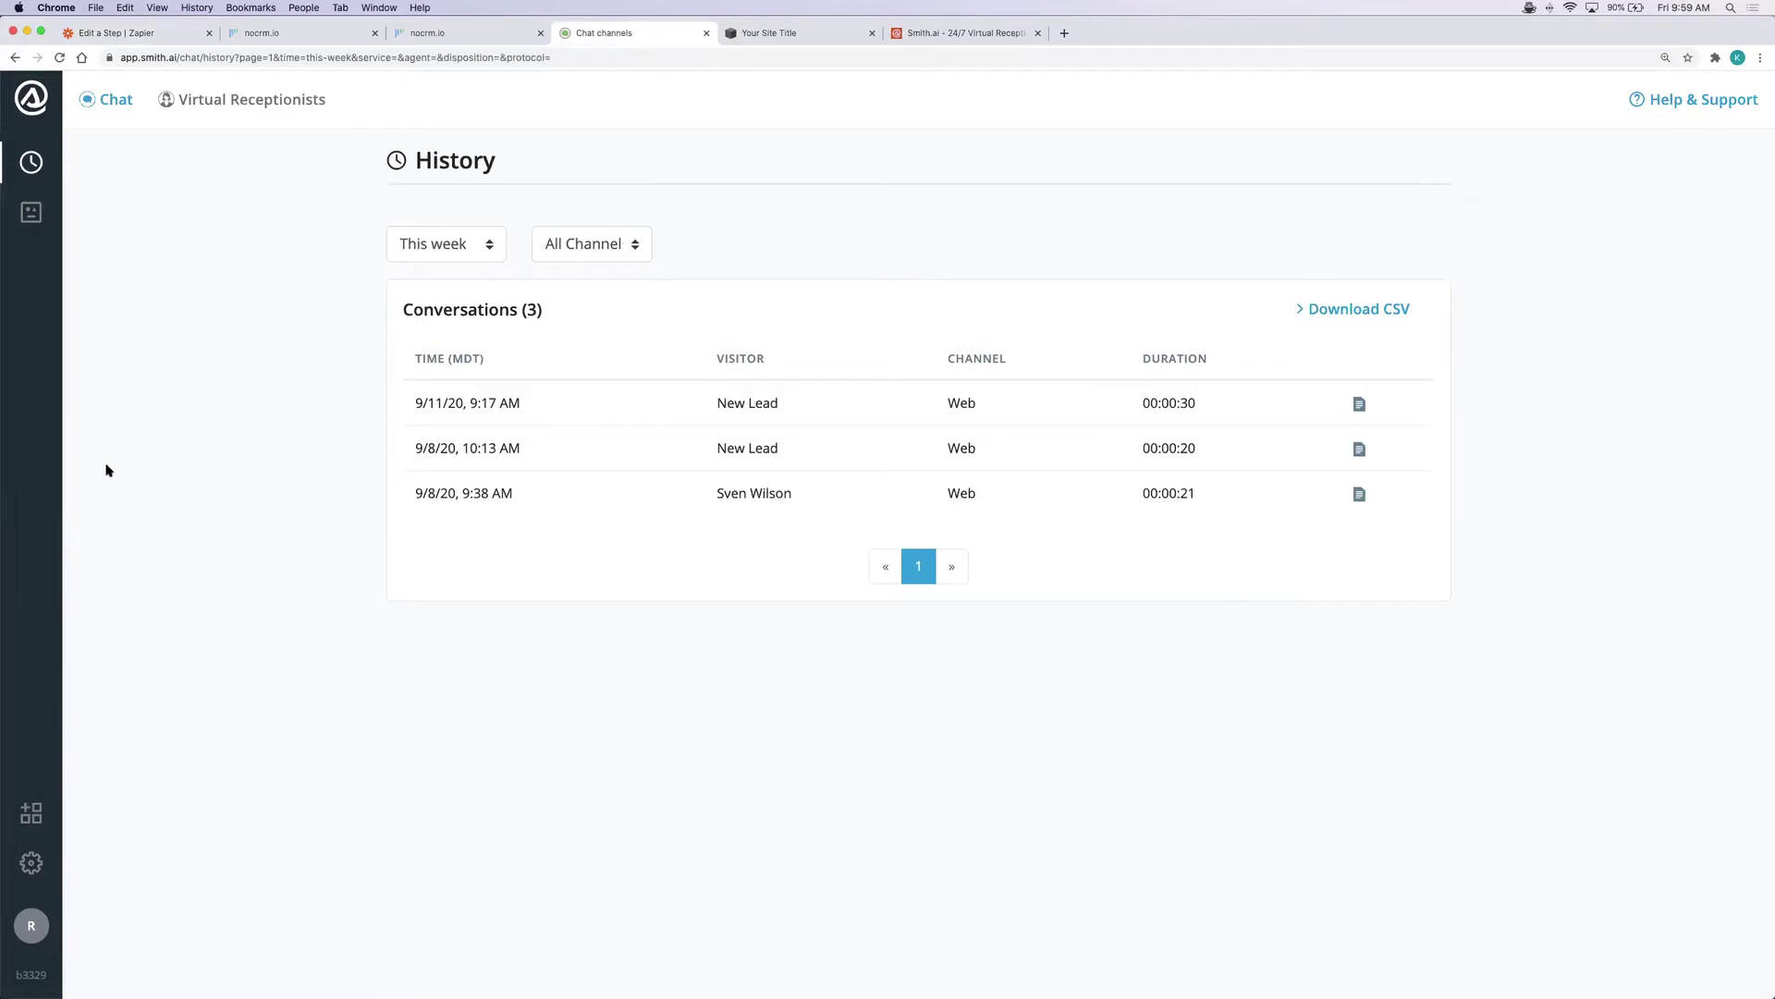
left_click(34, 816)
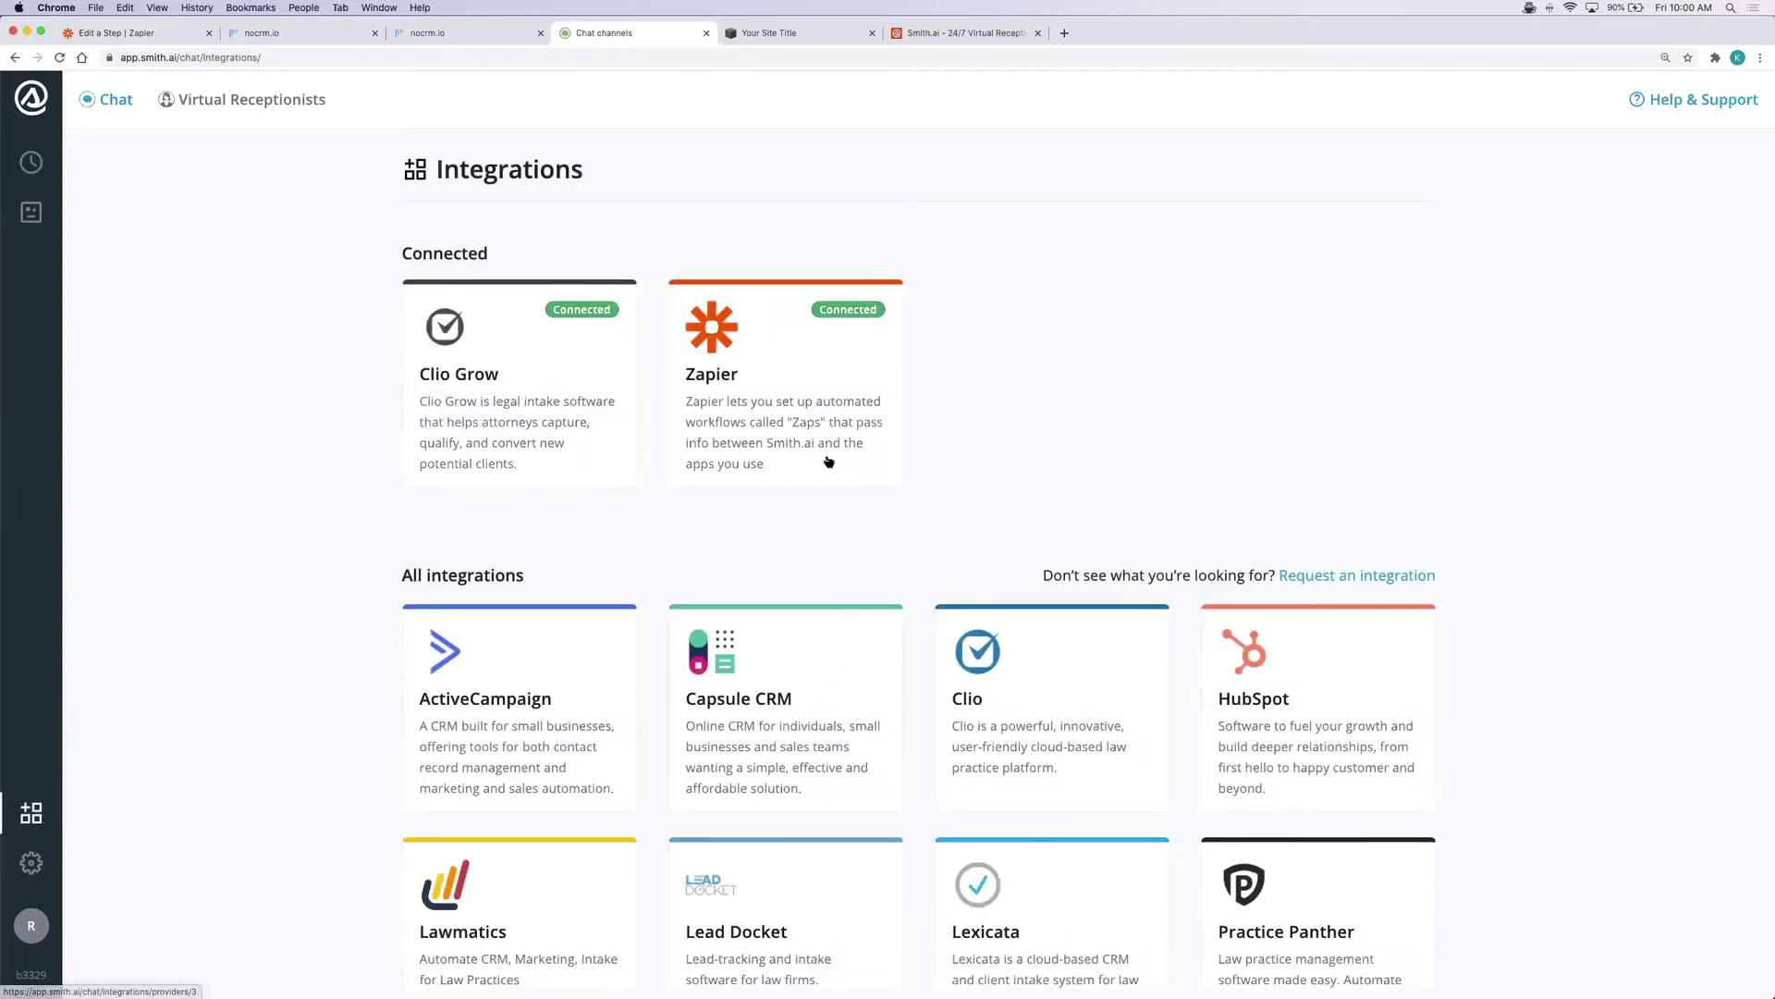
left_click(813, 407)
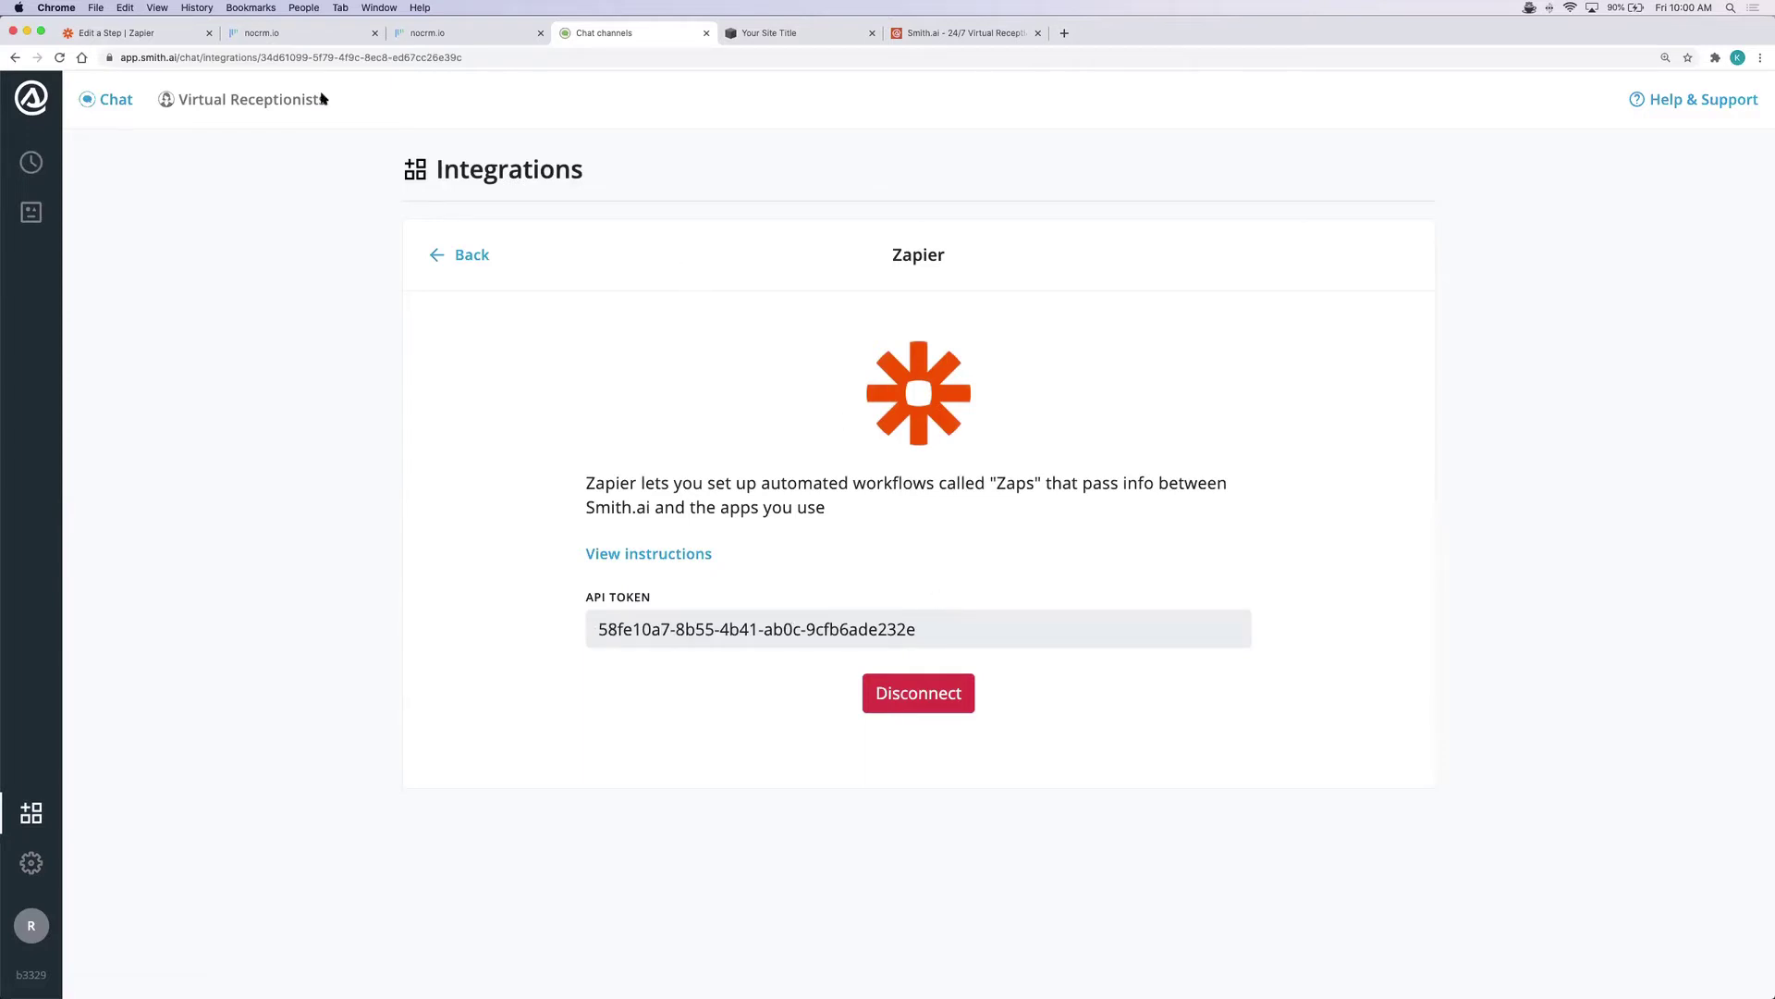
left_click(172, 39)
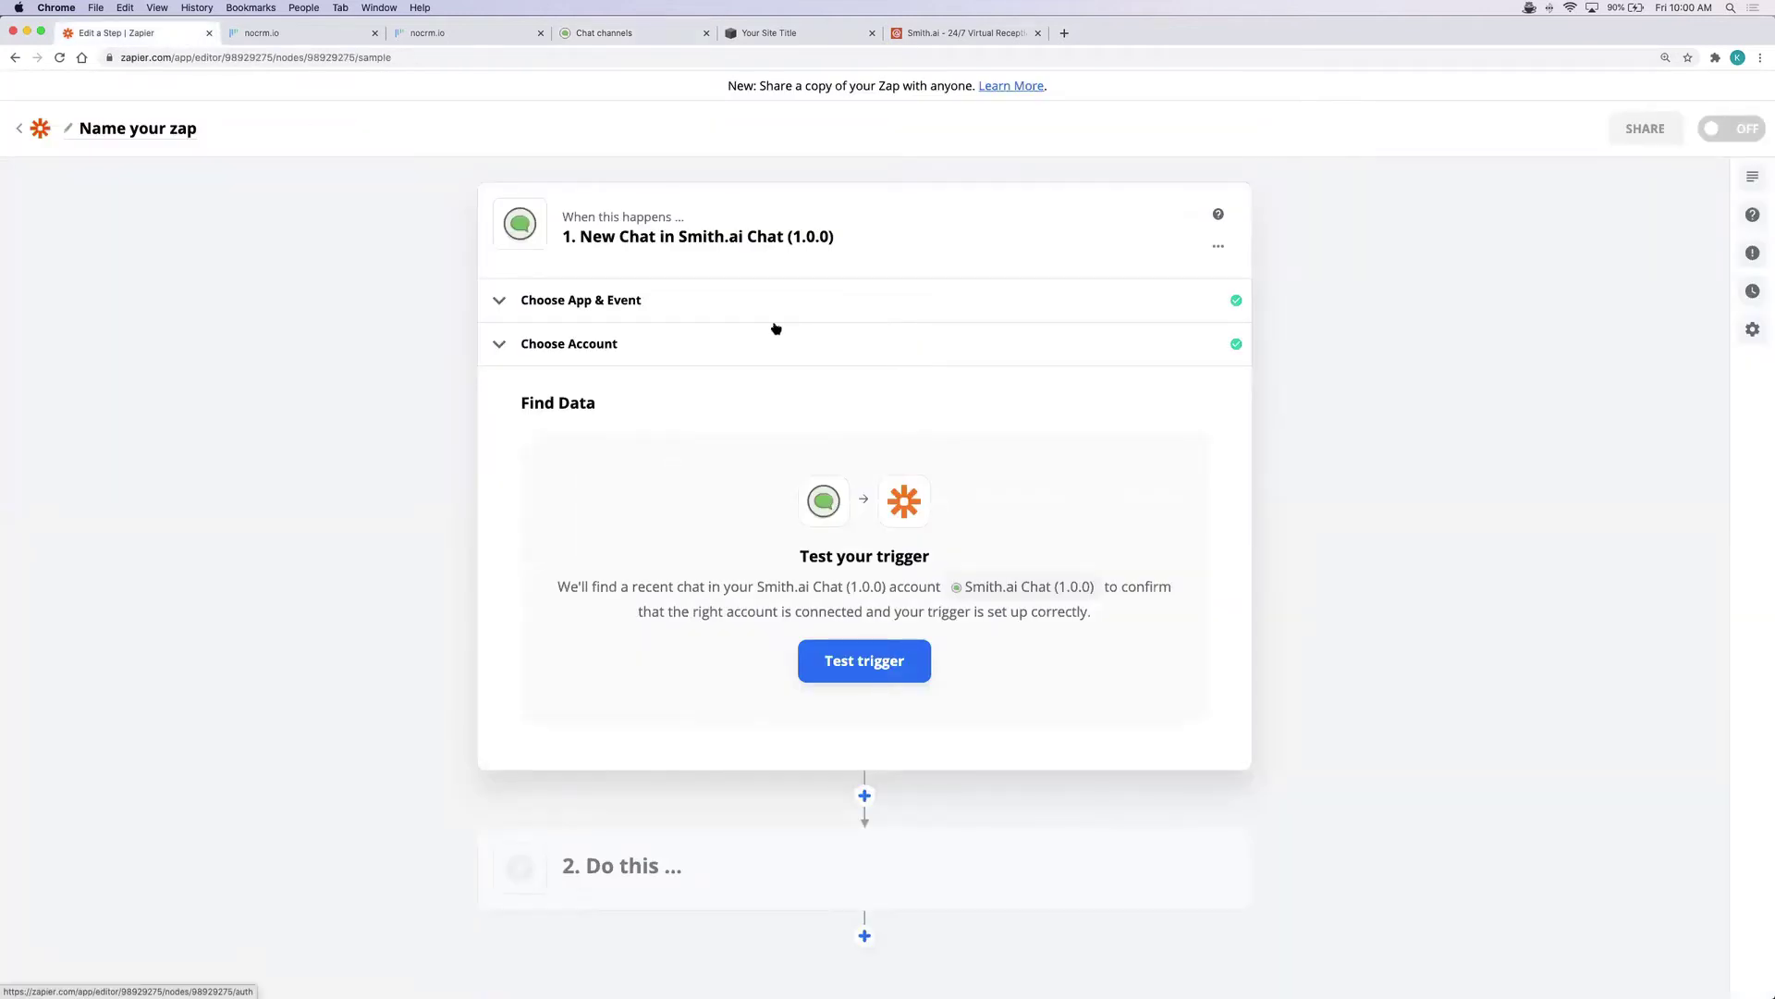
Test the trigger, review the sample chat 'Chat A', and proceed to the action step
left_click(885, 658)
scroll(885, 657, "down", 2)
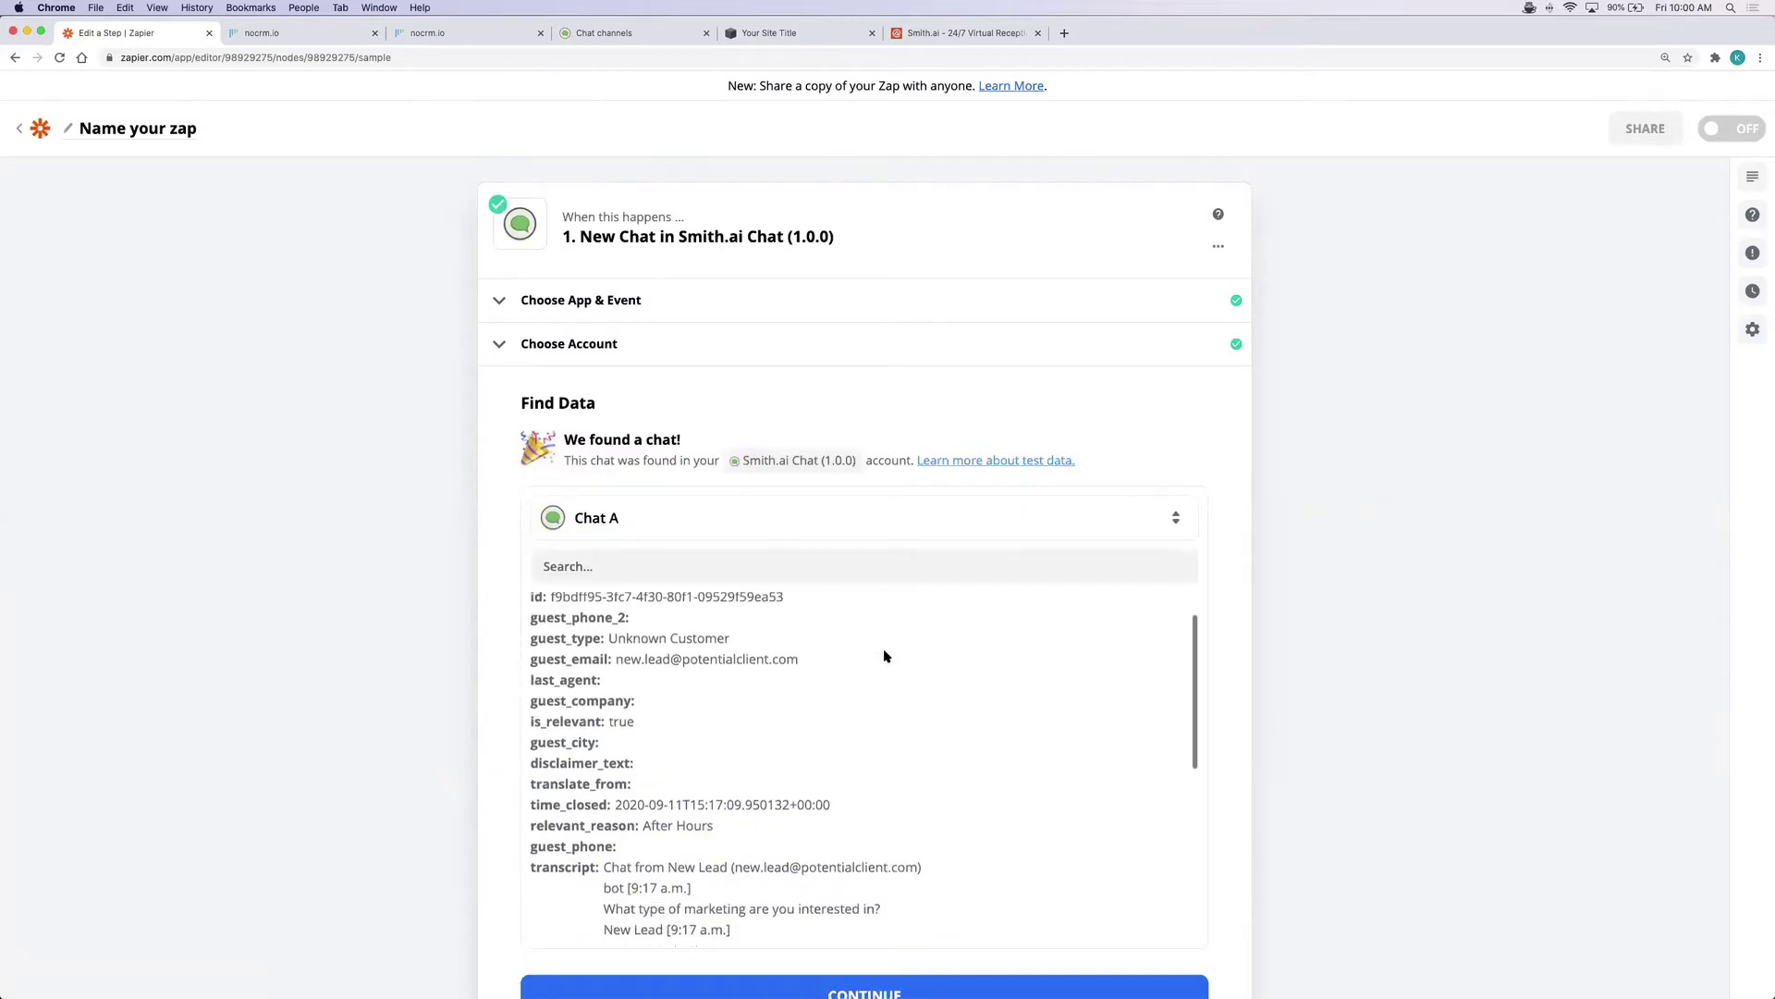
scroll(1231, 651, "down", 3)
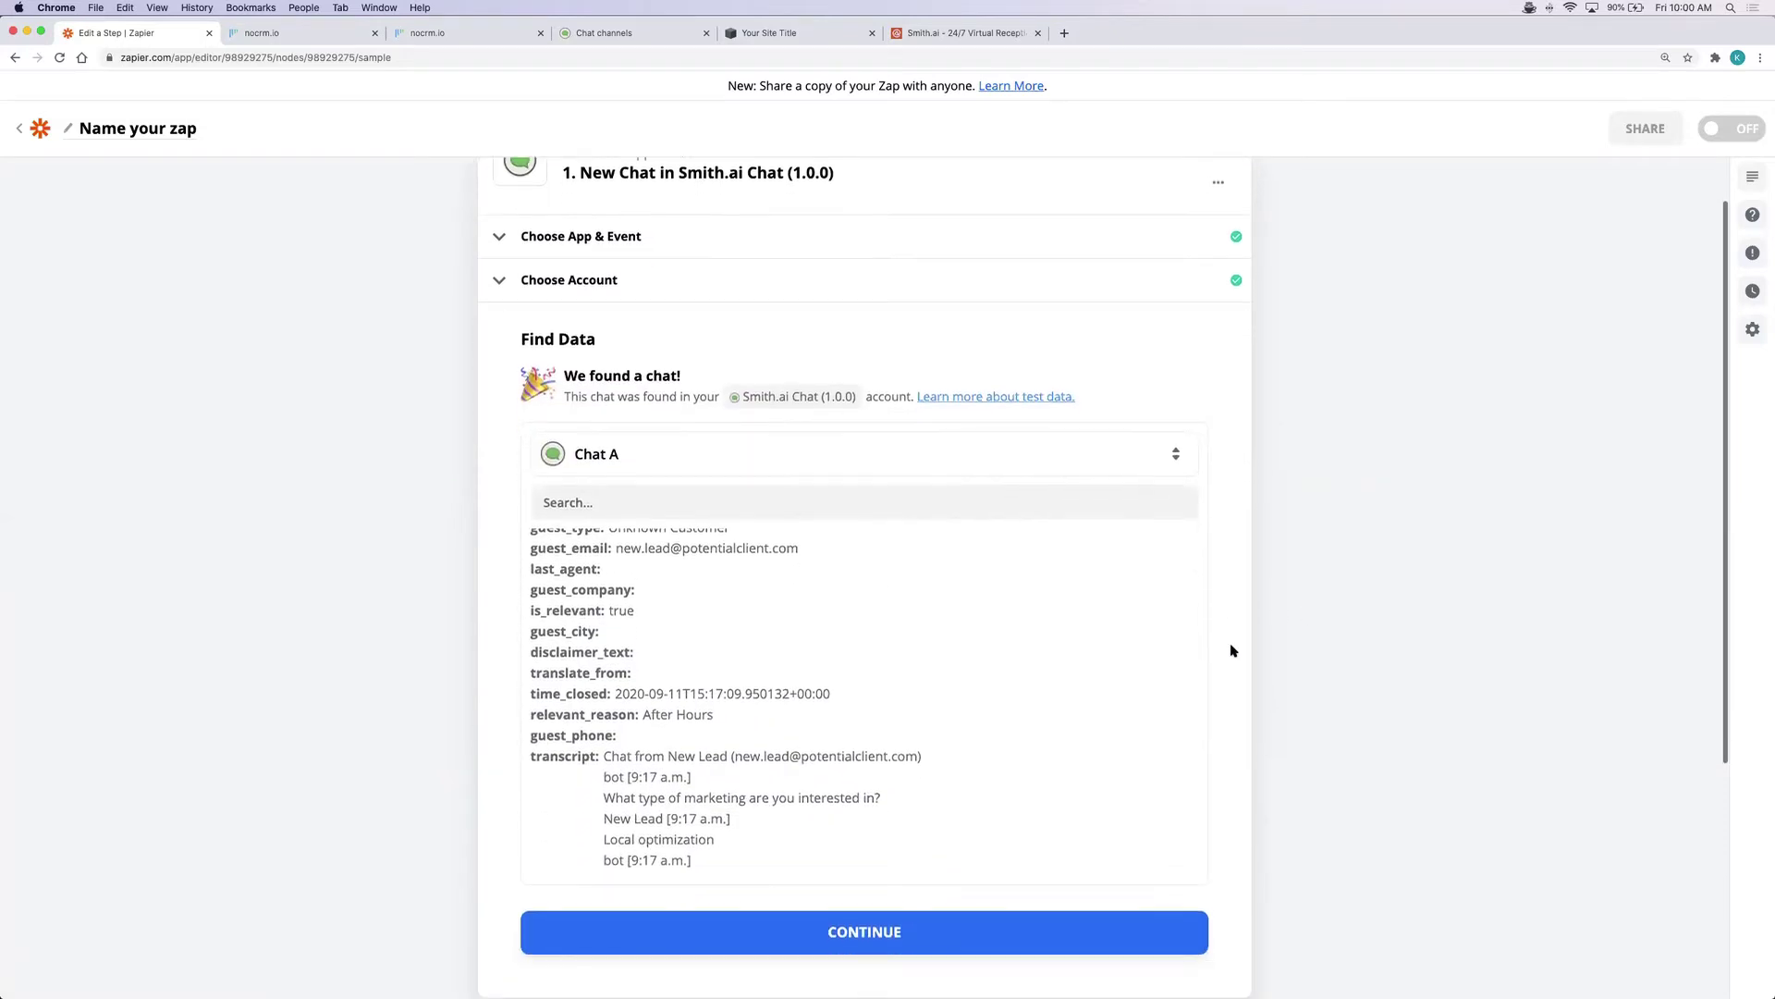
scroll(931, 647, "down", 1)
scroll(931, 647, "down", 3)
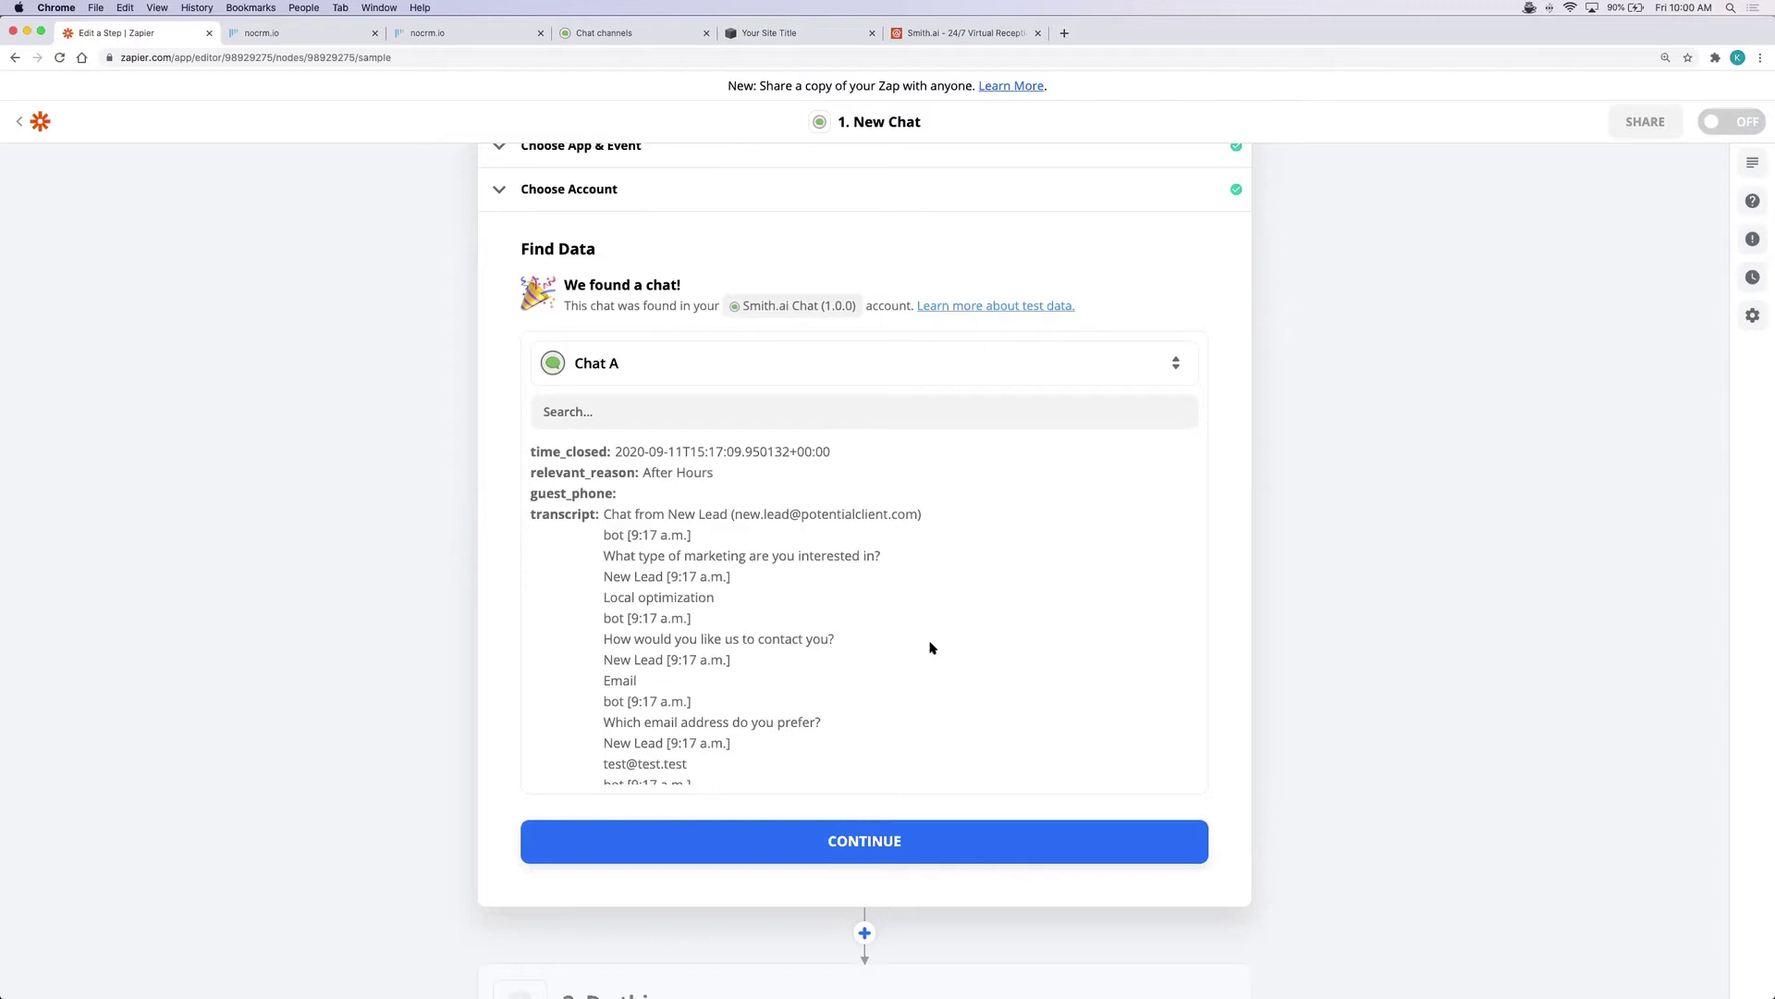
scroll(931, 647, "down", 10)
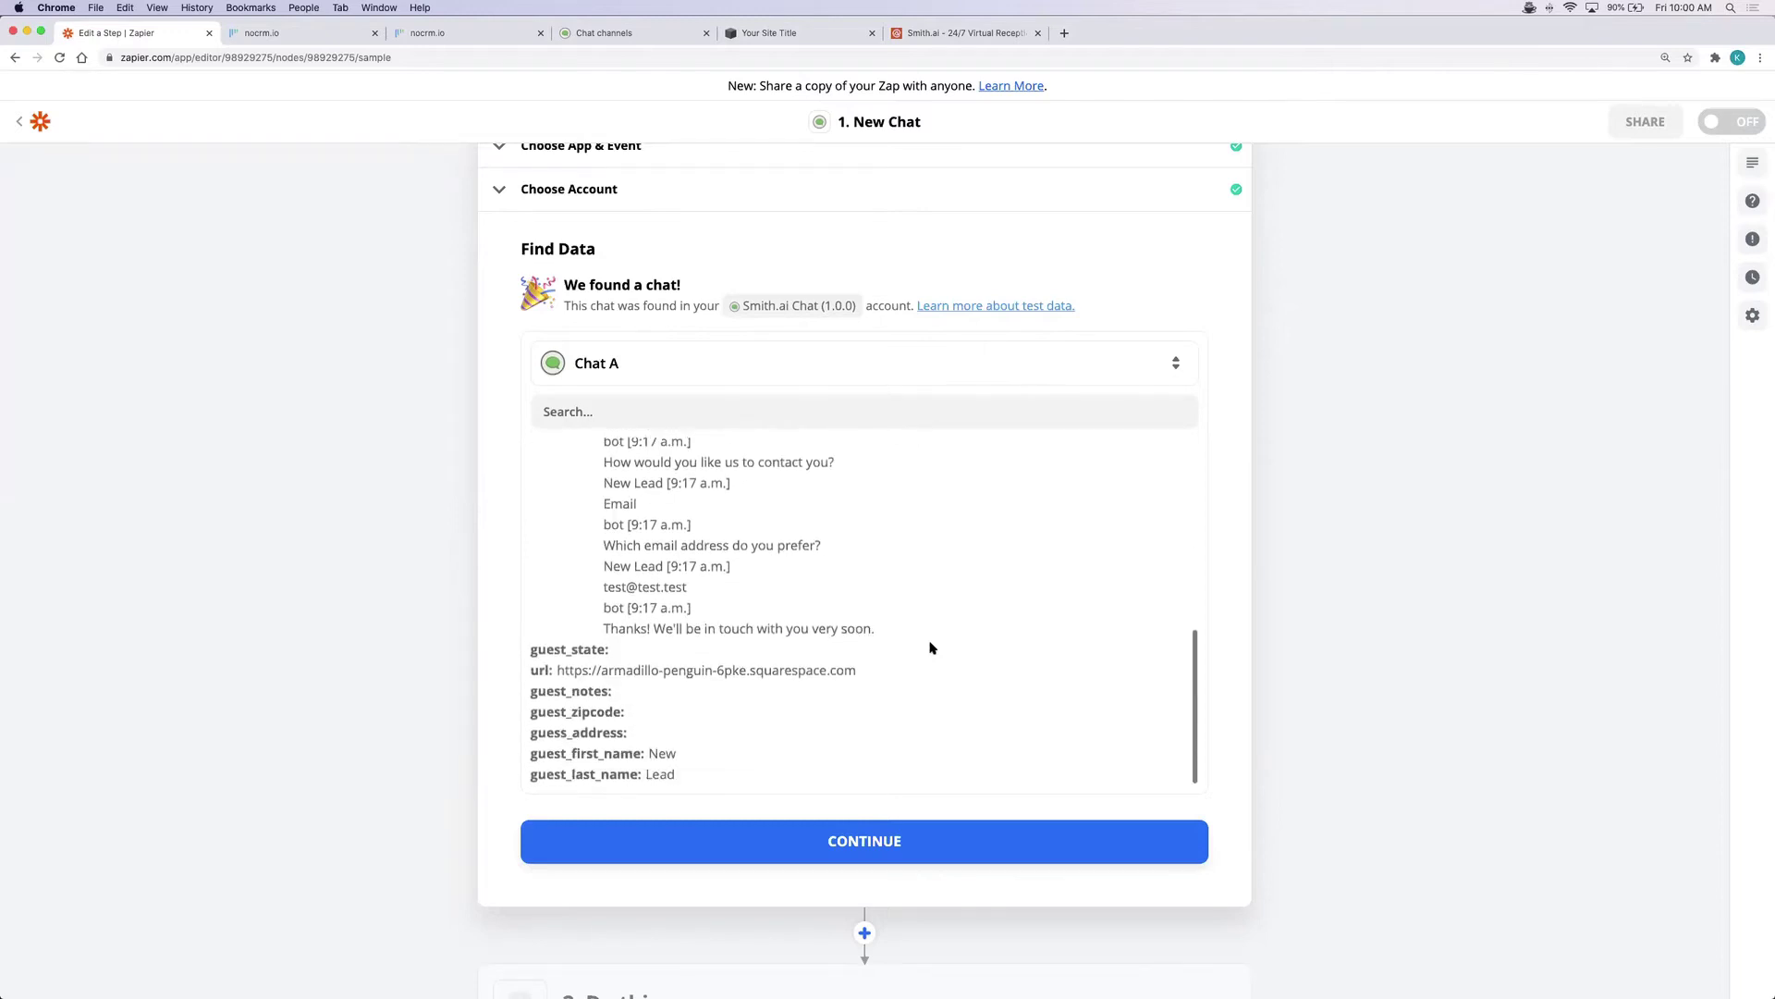
left_click(879, 693)
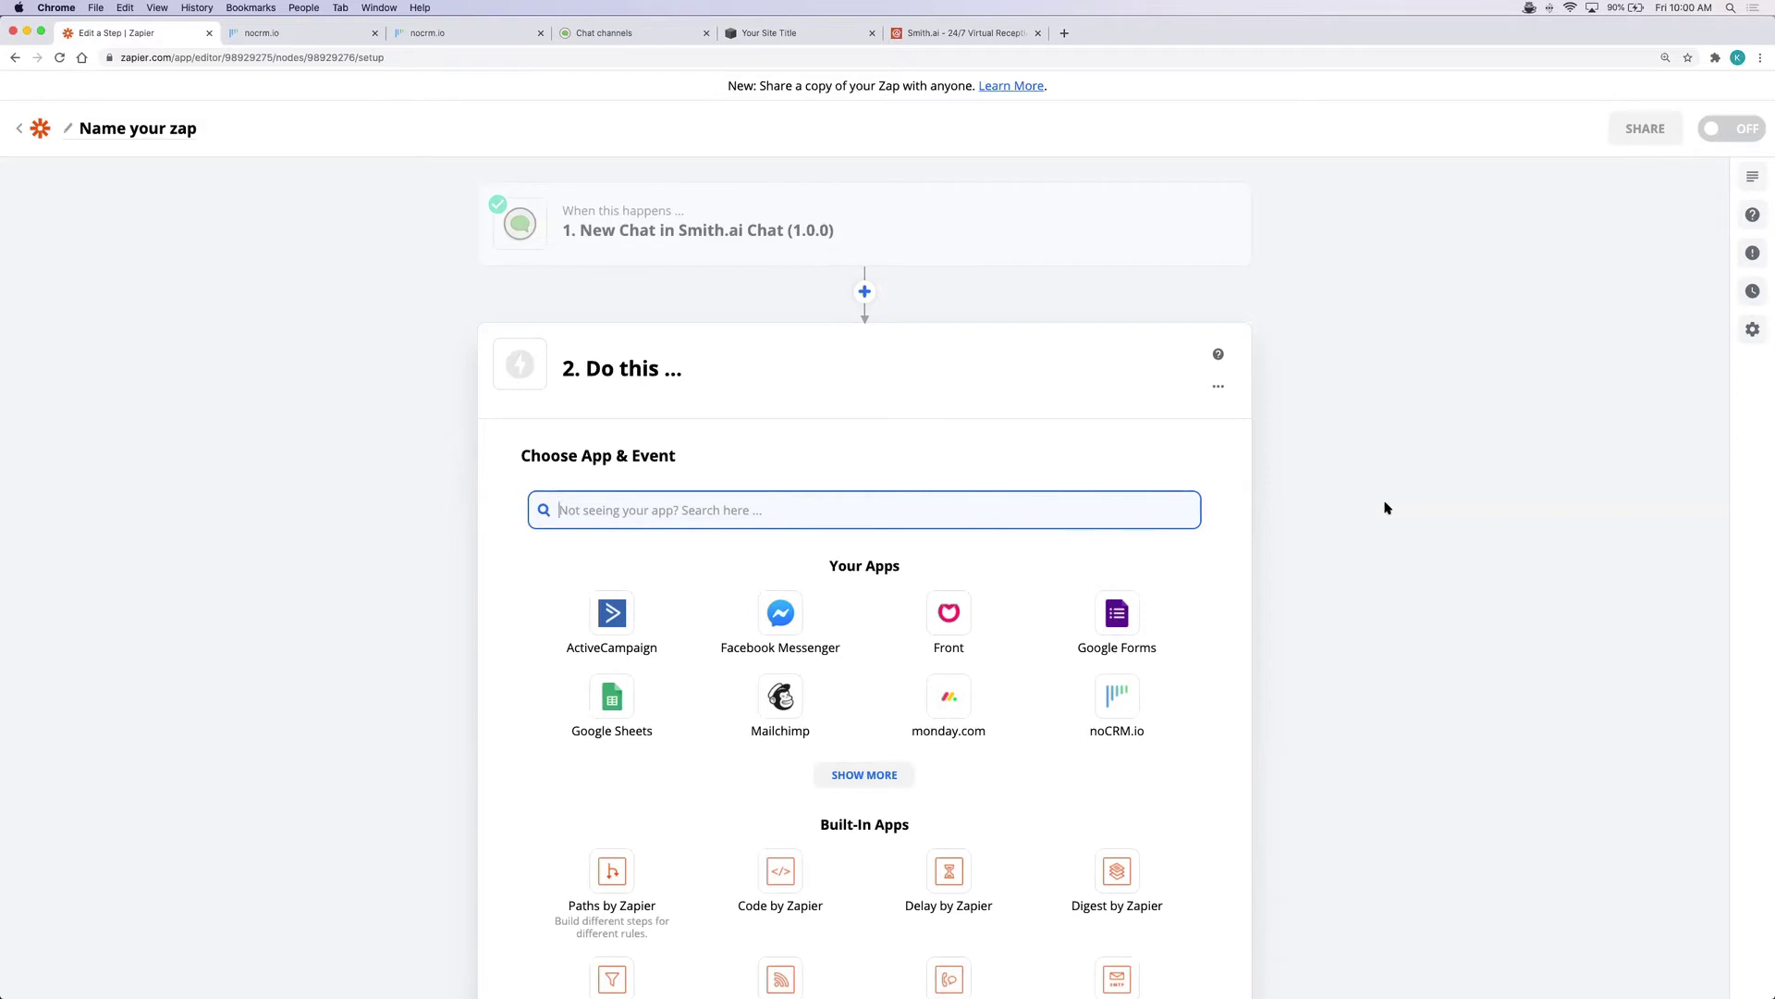
Set the action to noCRM.io's Create Lead event and continue to account setup
type("nocr")
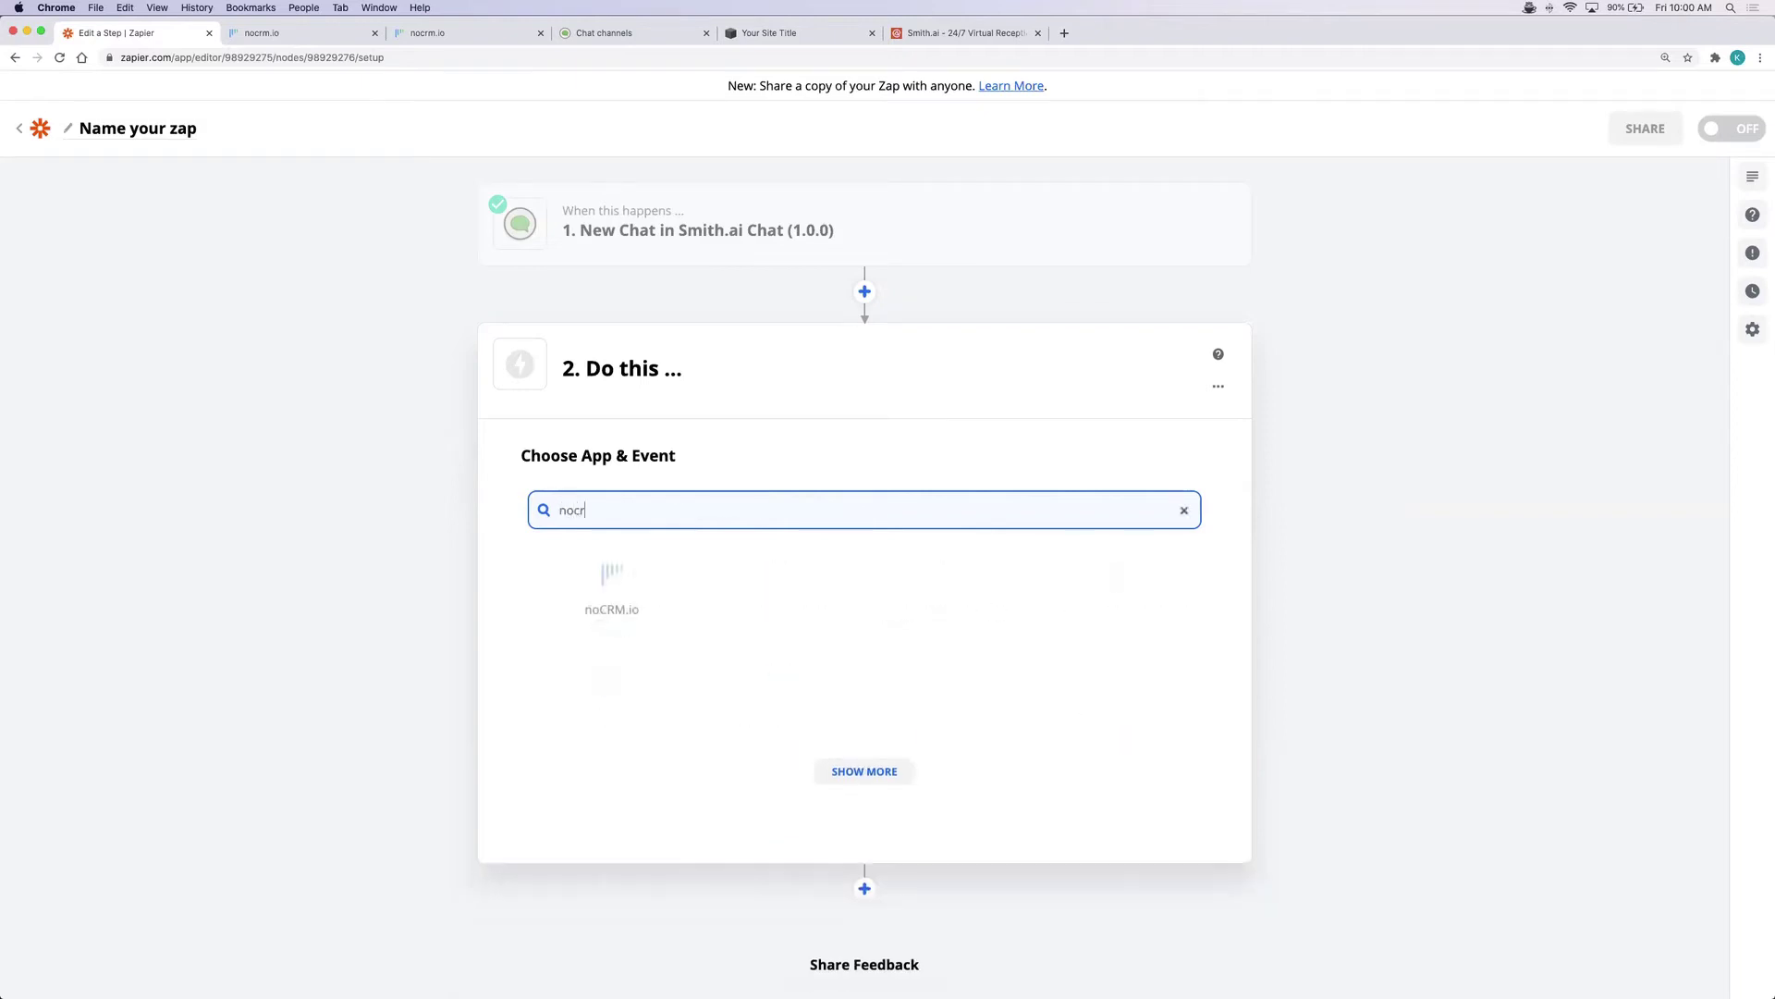
type("m.io")
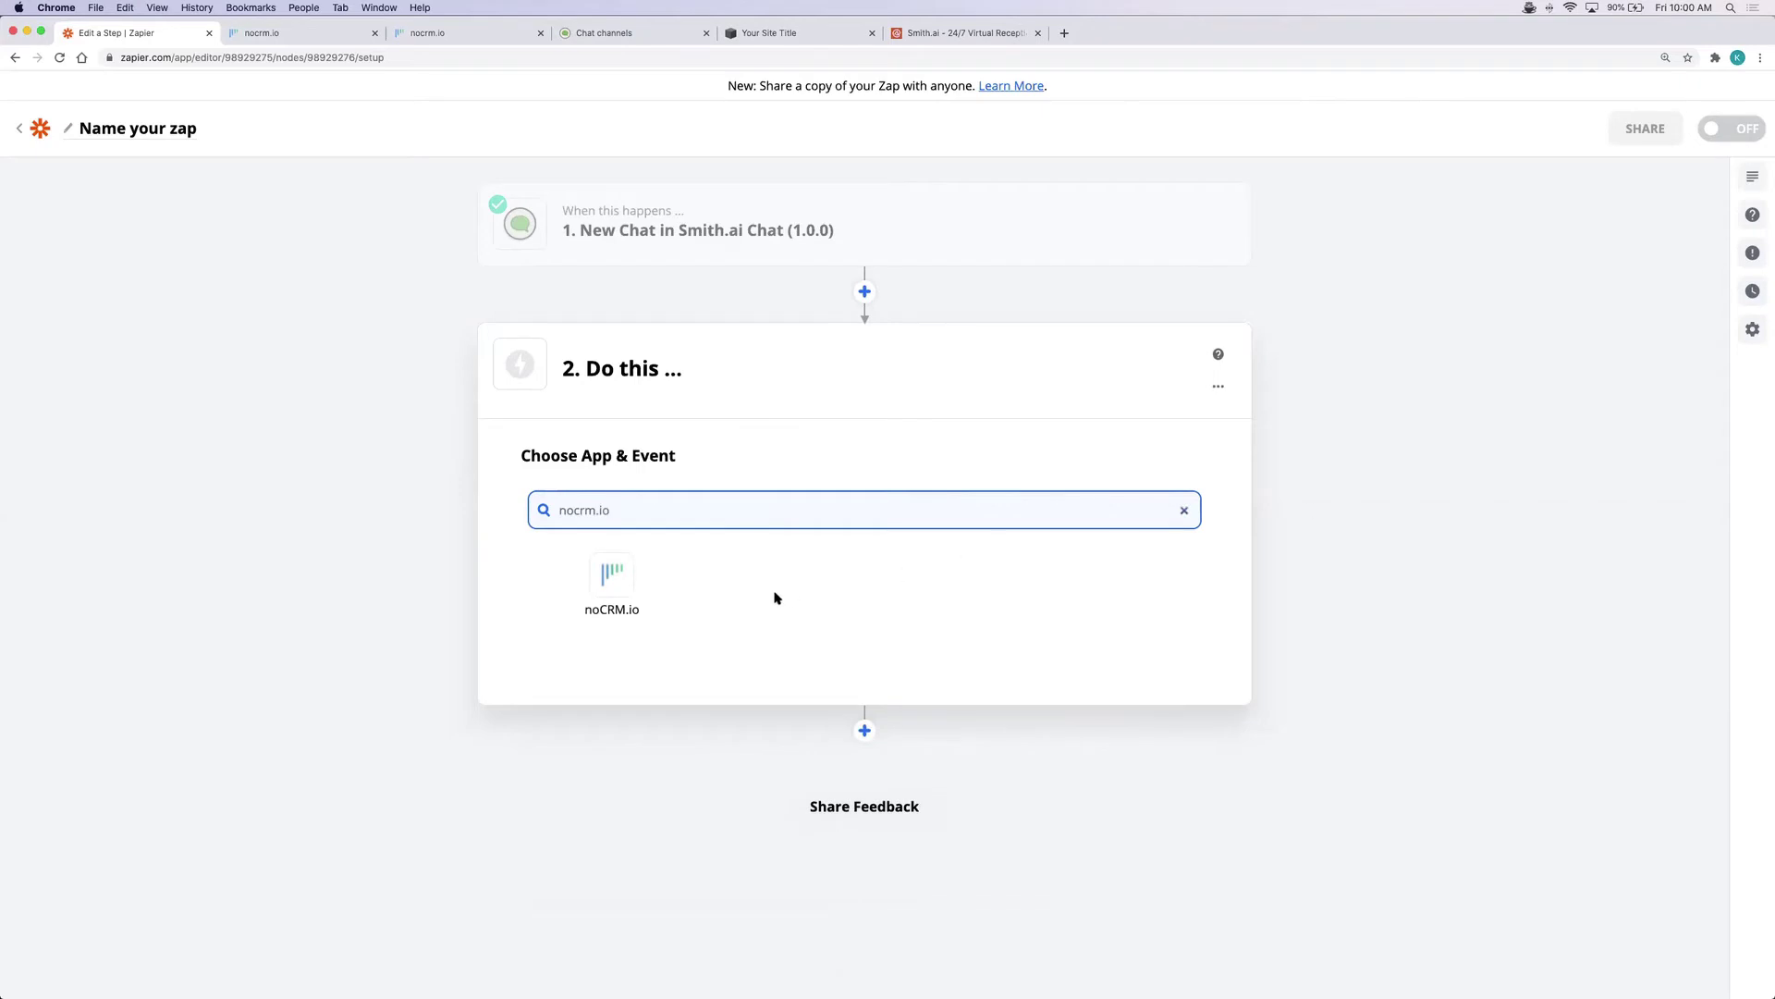
left_click(622, 596)
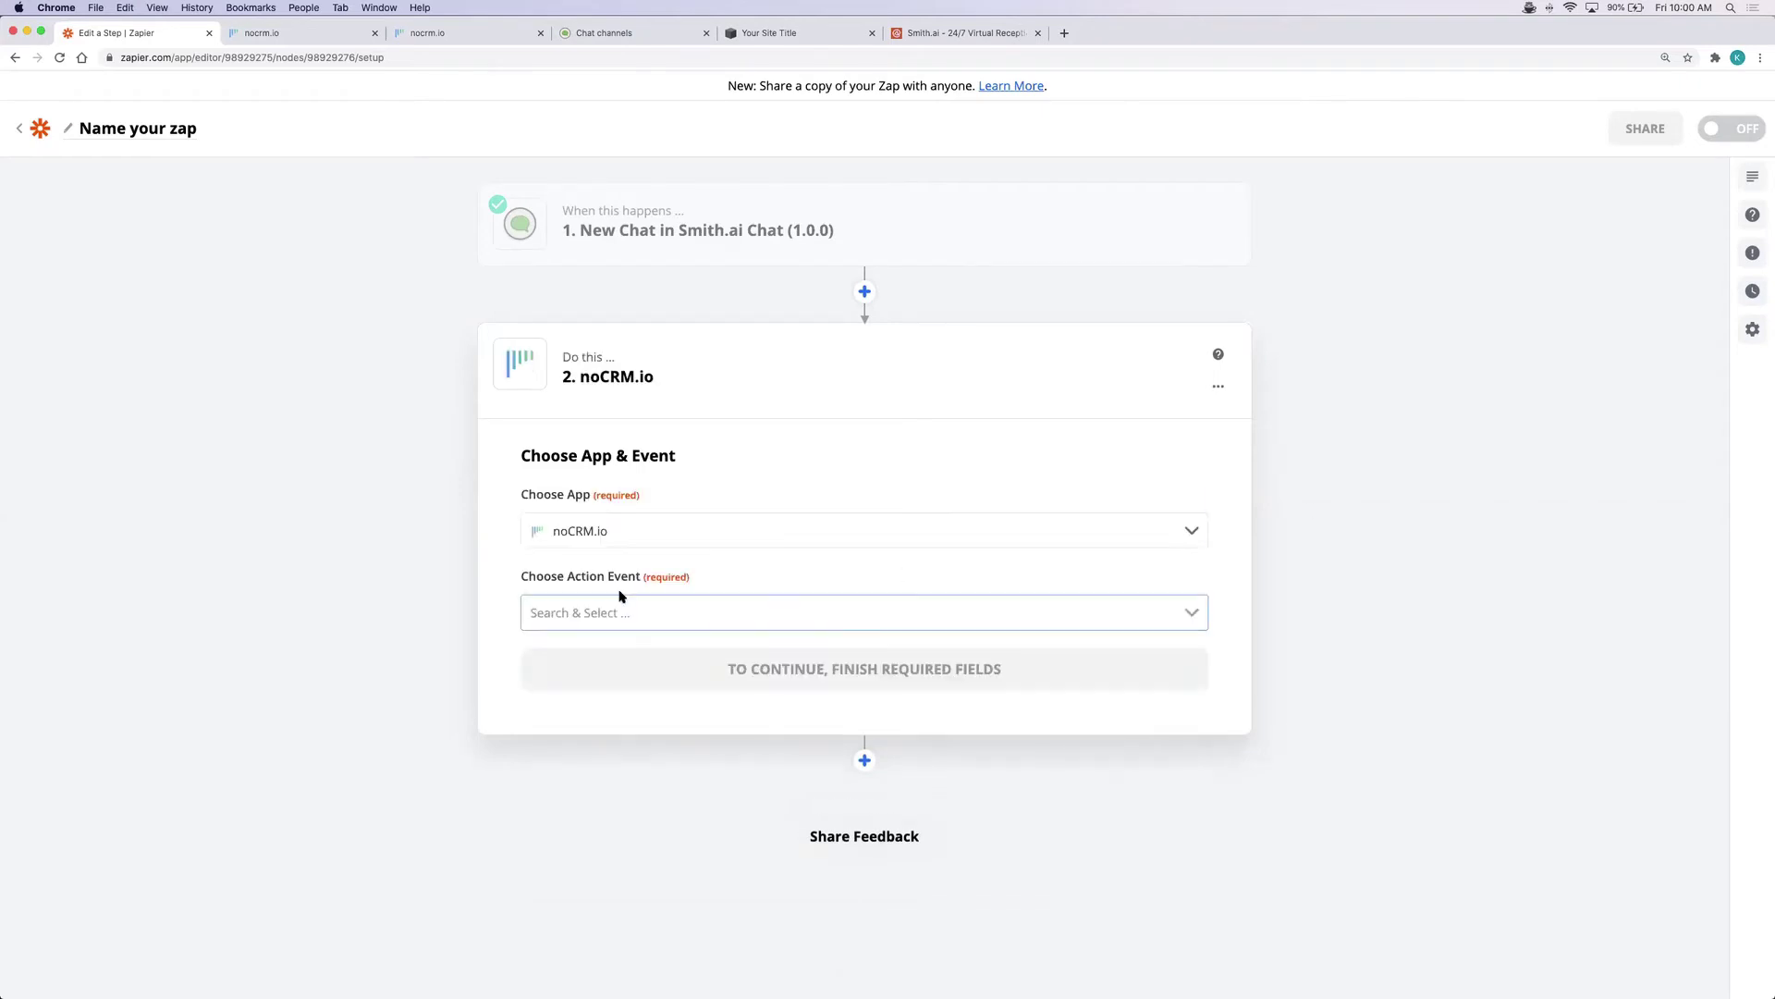
left_click(699, 617)
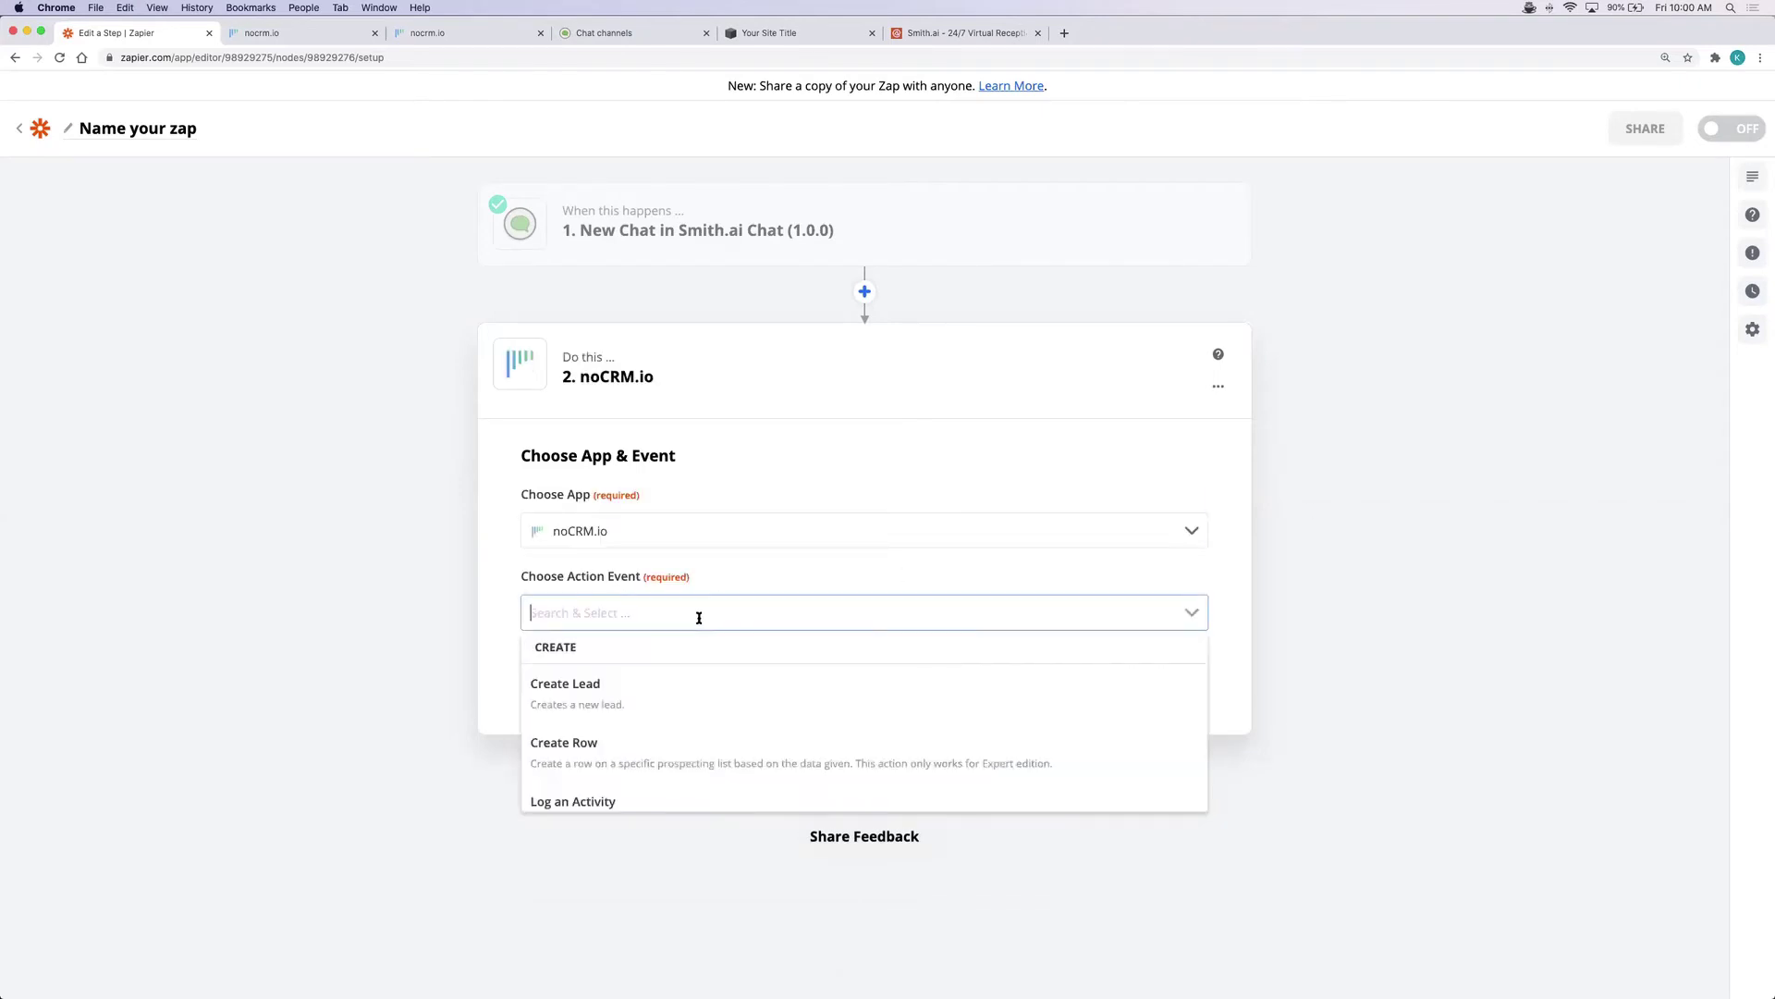
left_click(654, 686)
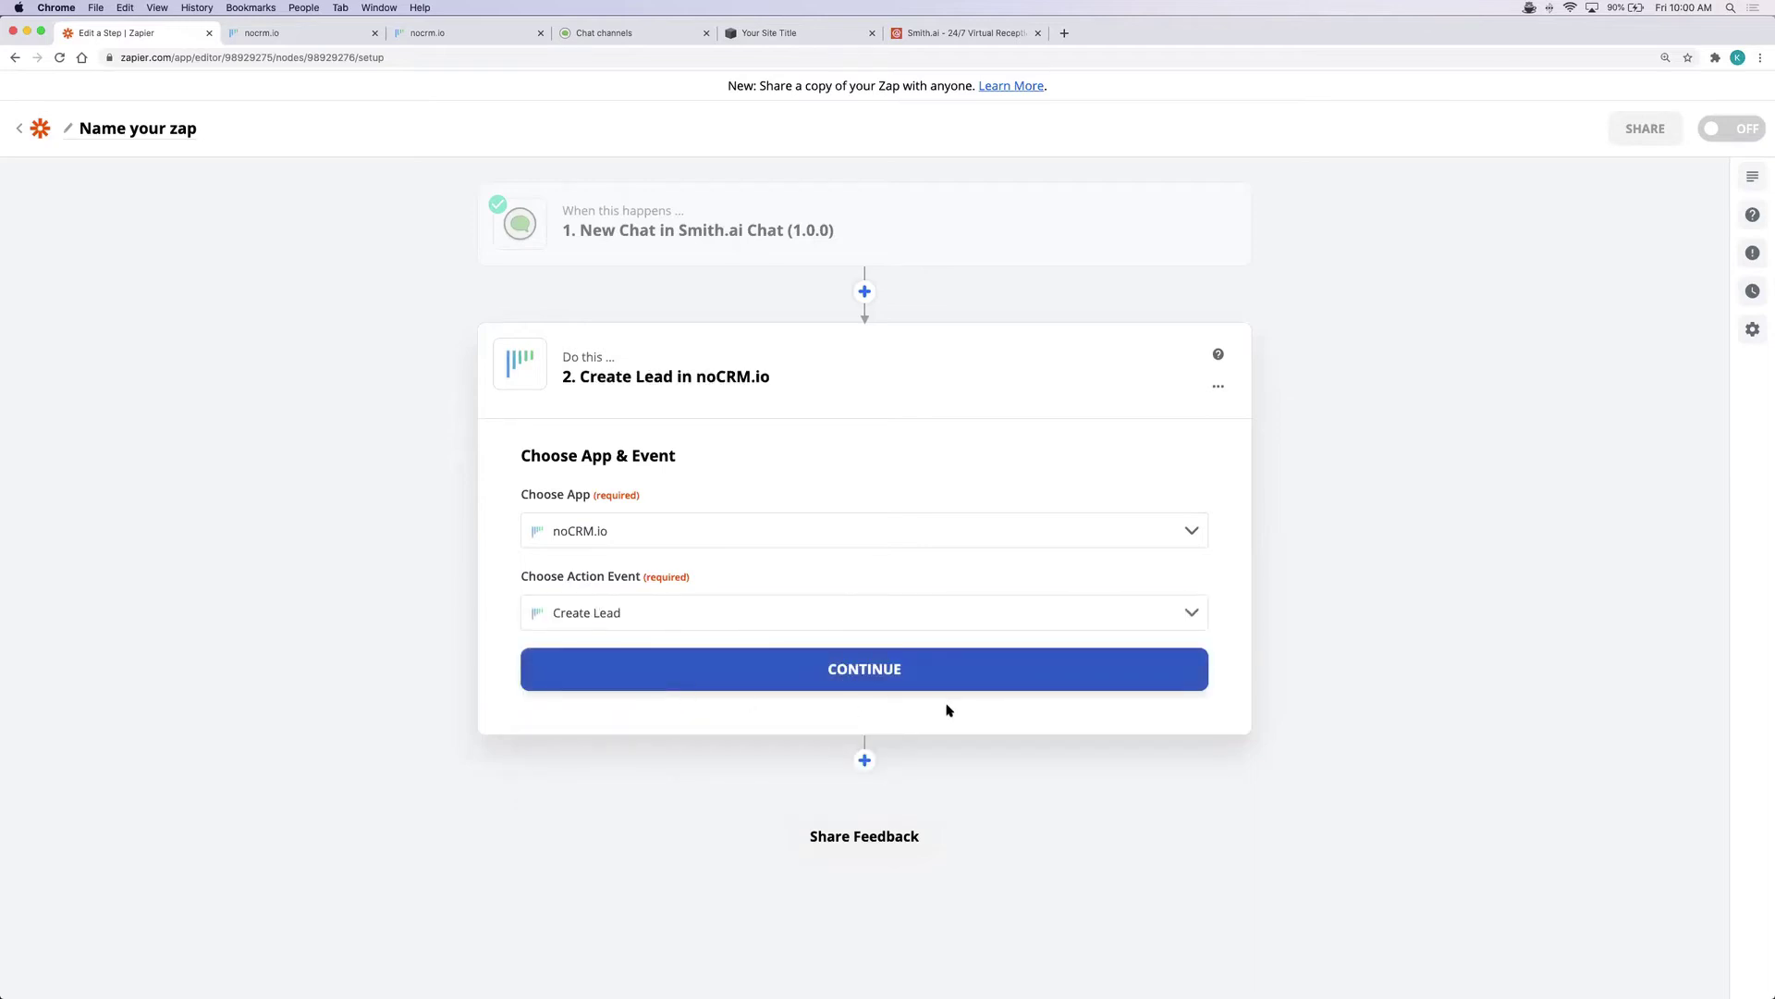
left_click(891, 679)
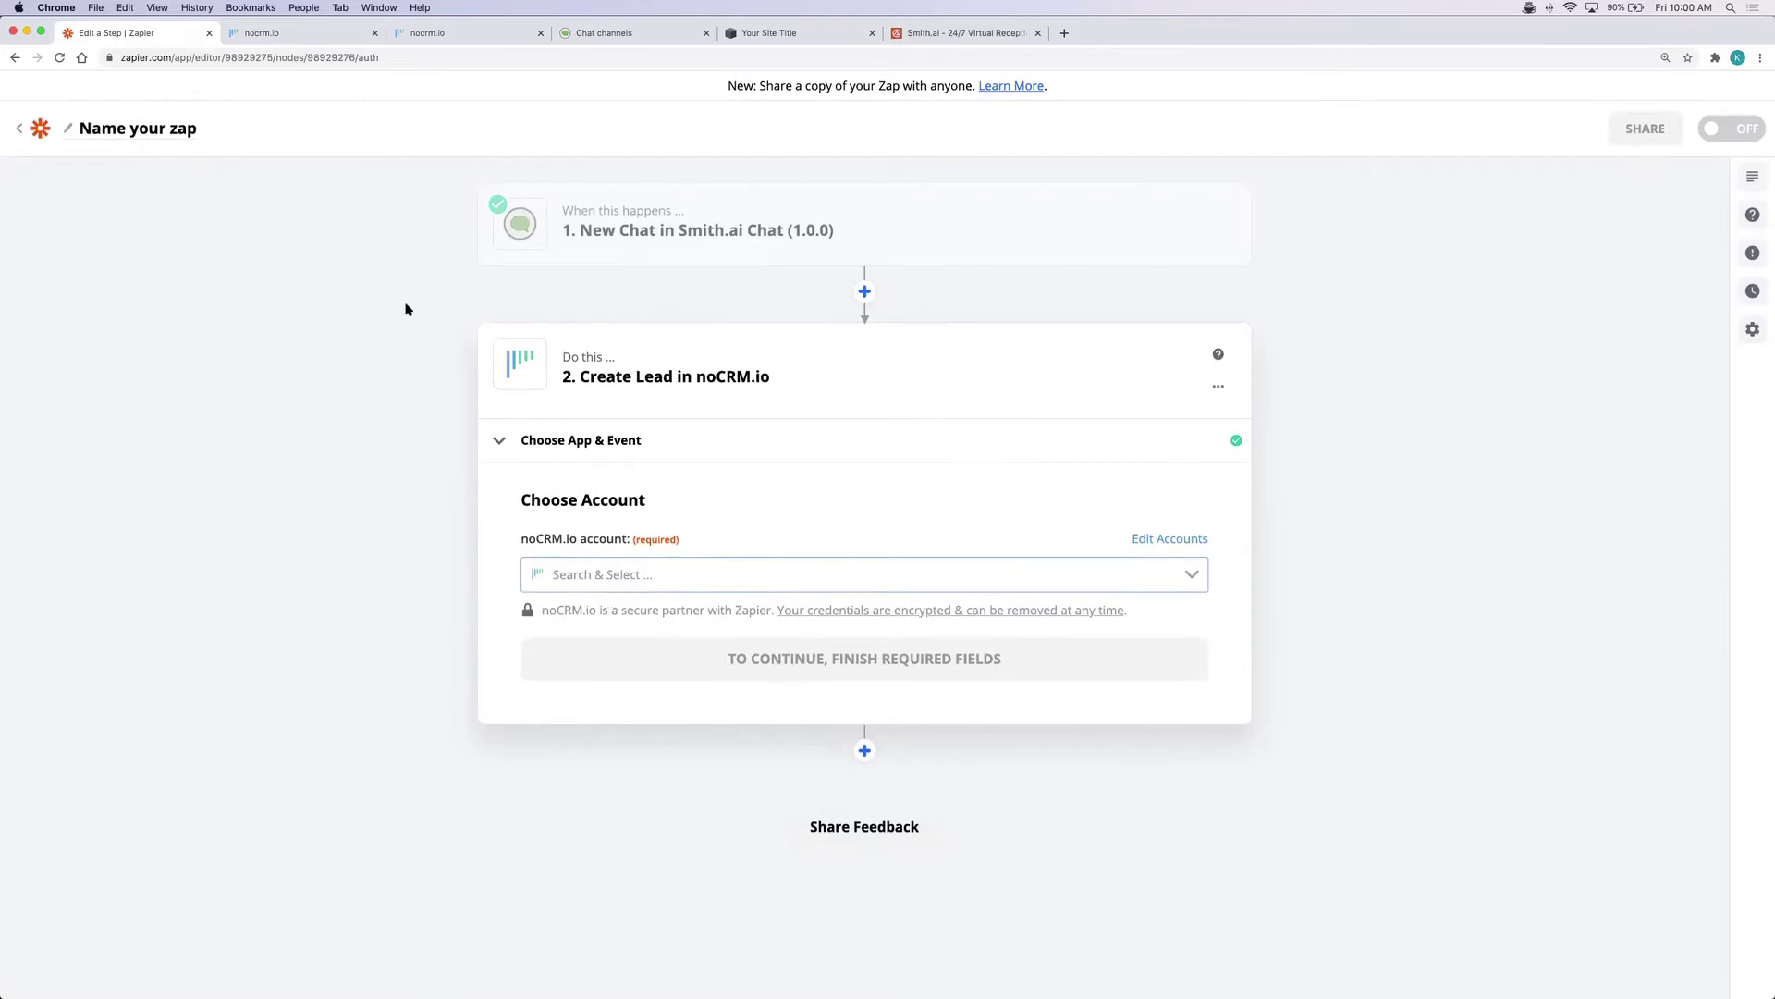
Check the existing Zapier/Smith.ai API key in noCRM.io, then return to the zap editor
left_click(324, 34)
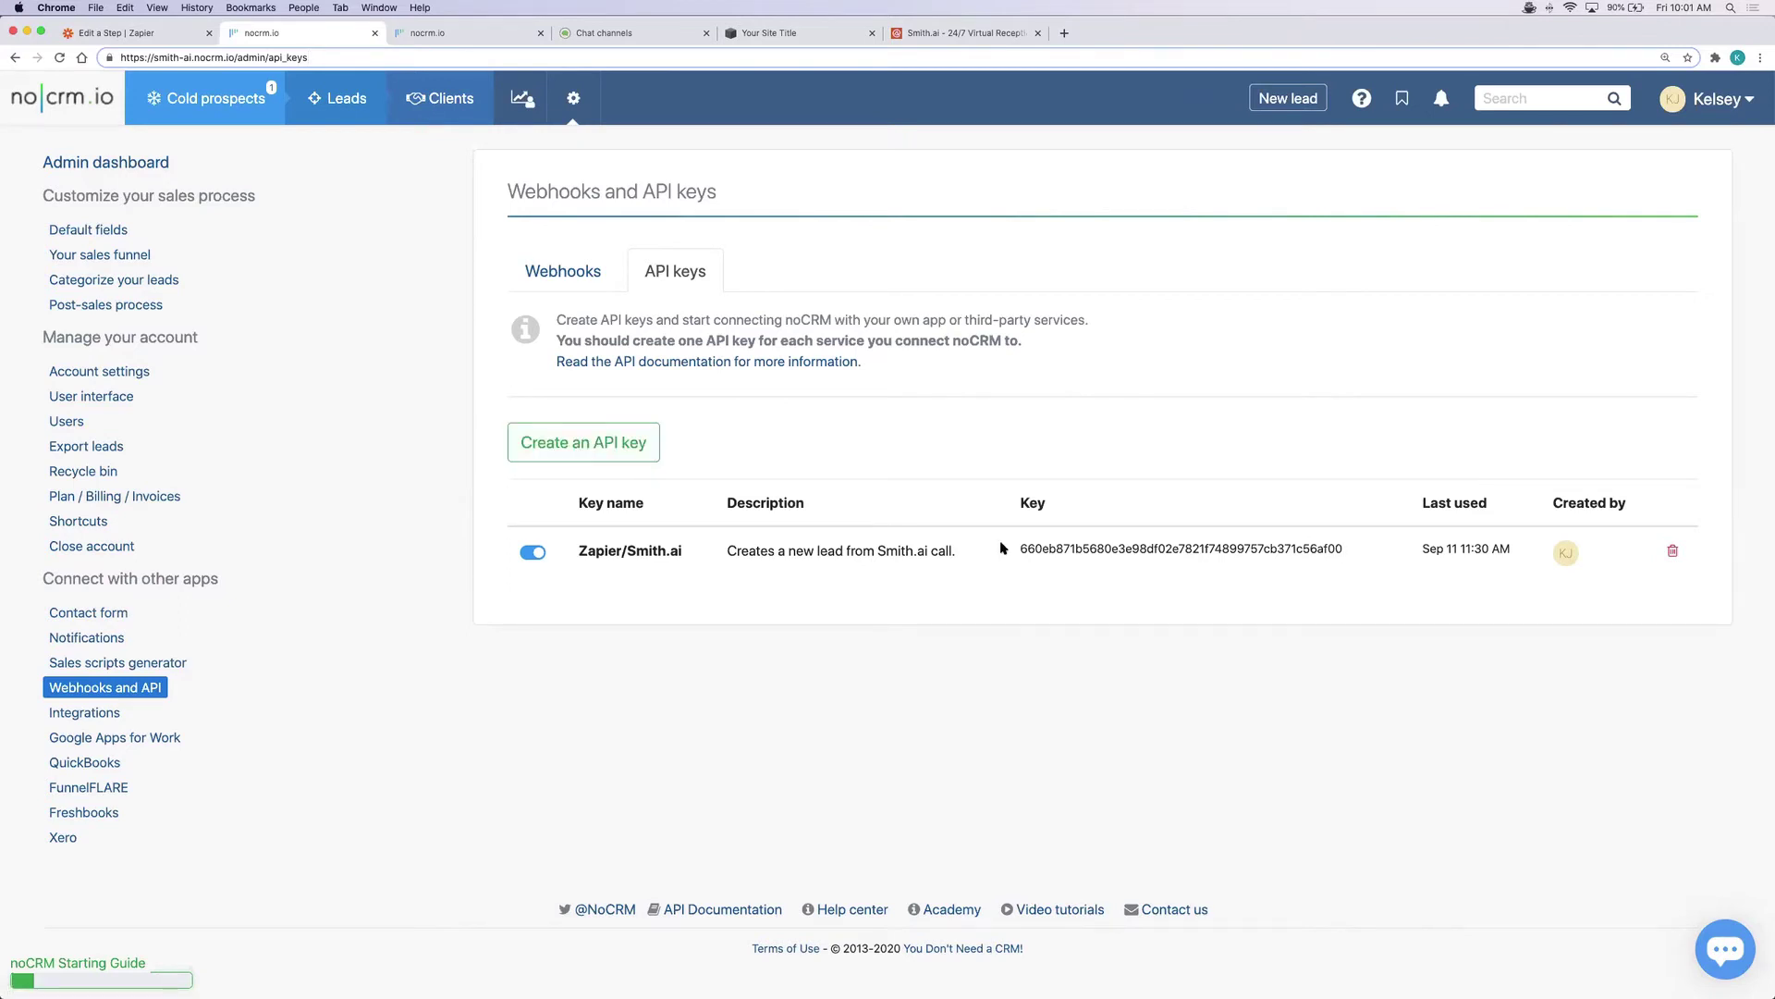
left_click(153, 36)
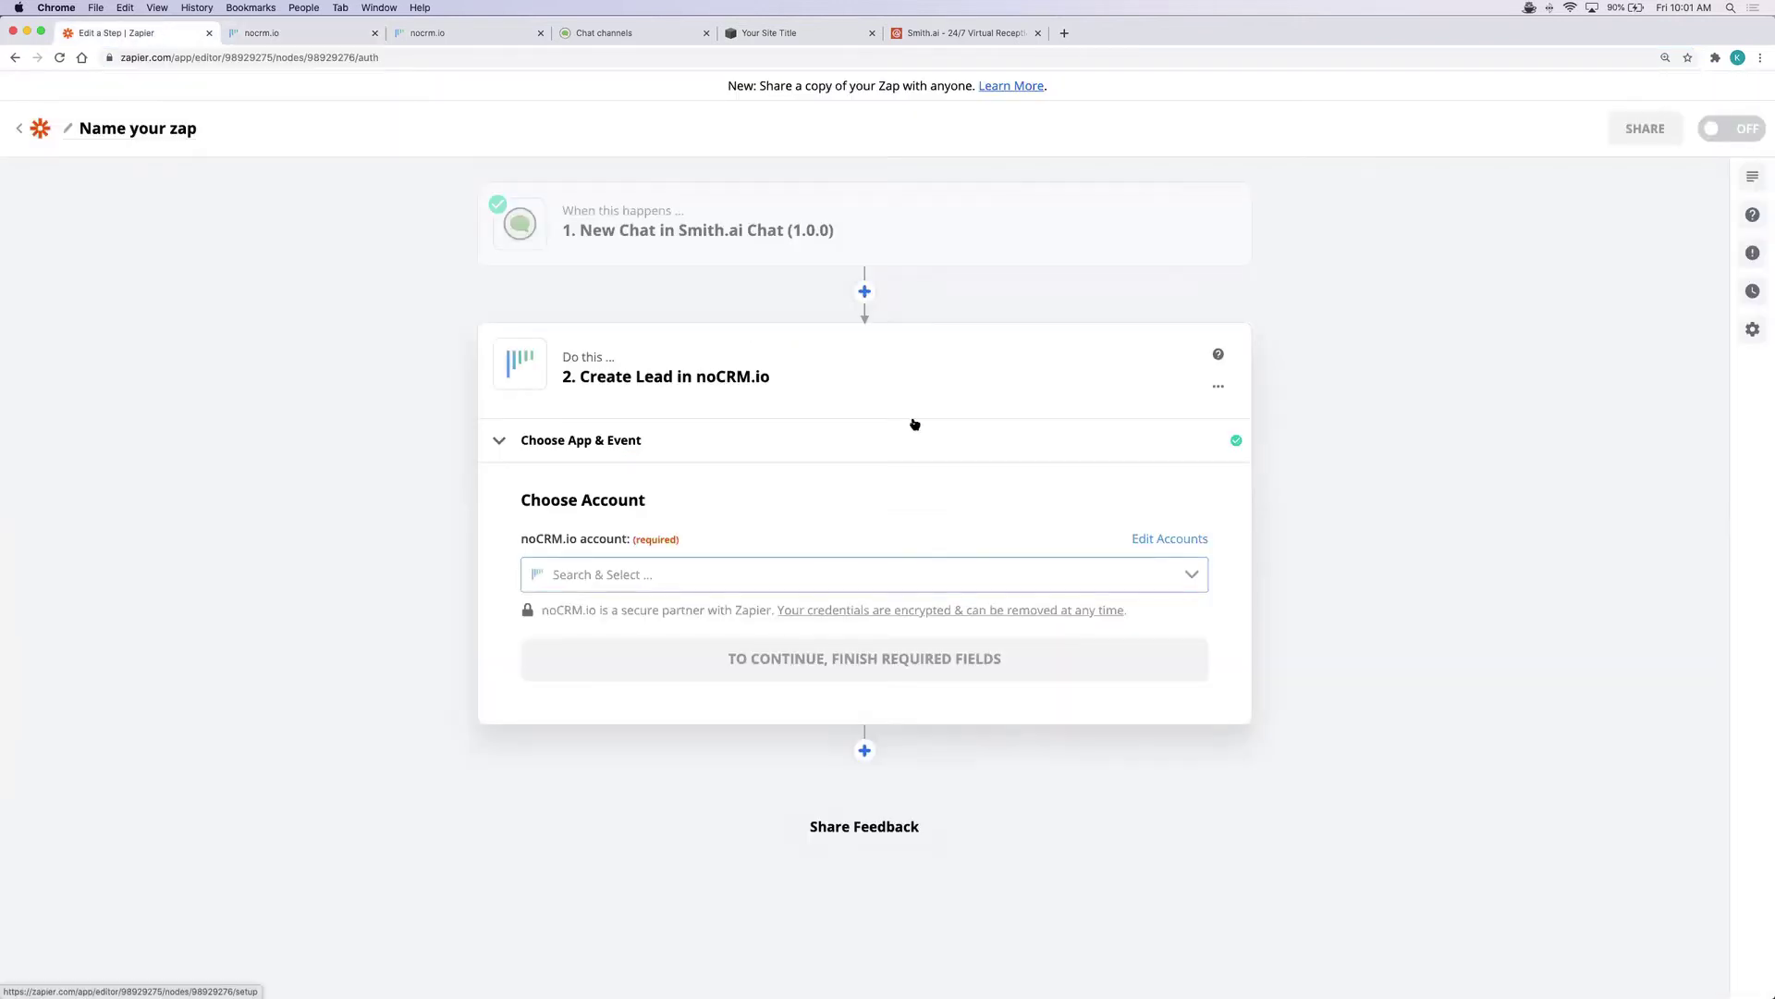
Connect the existing noCRM.io account to the Create Lead action
left_click(792, 573)
left_click(695, 622)
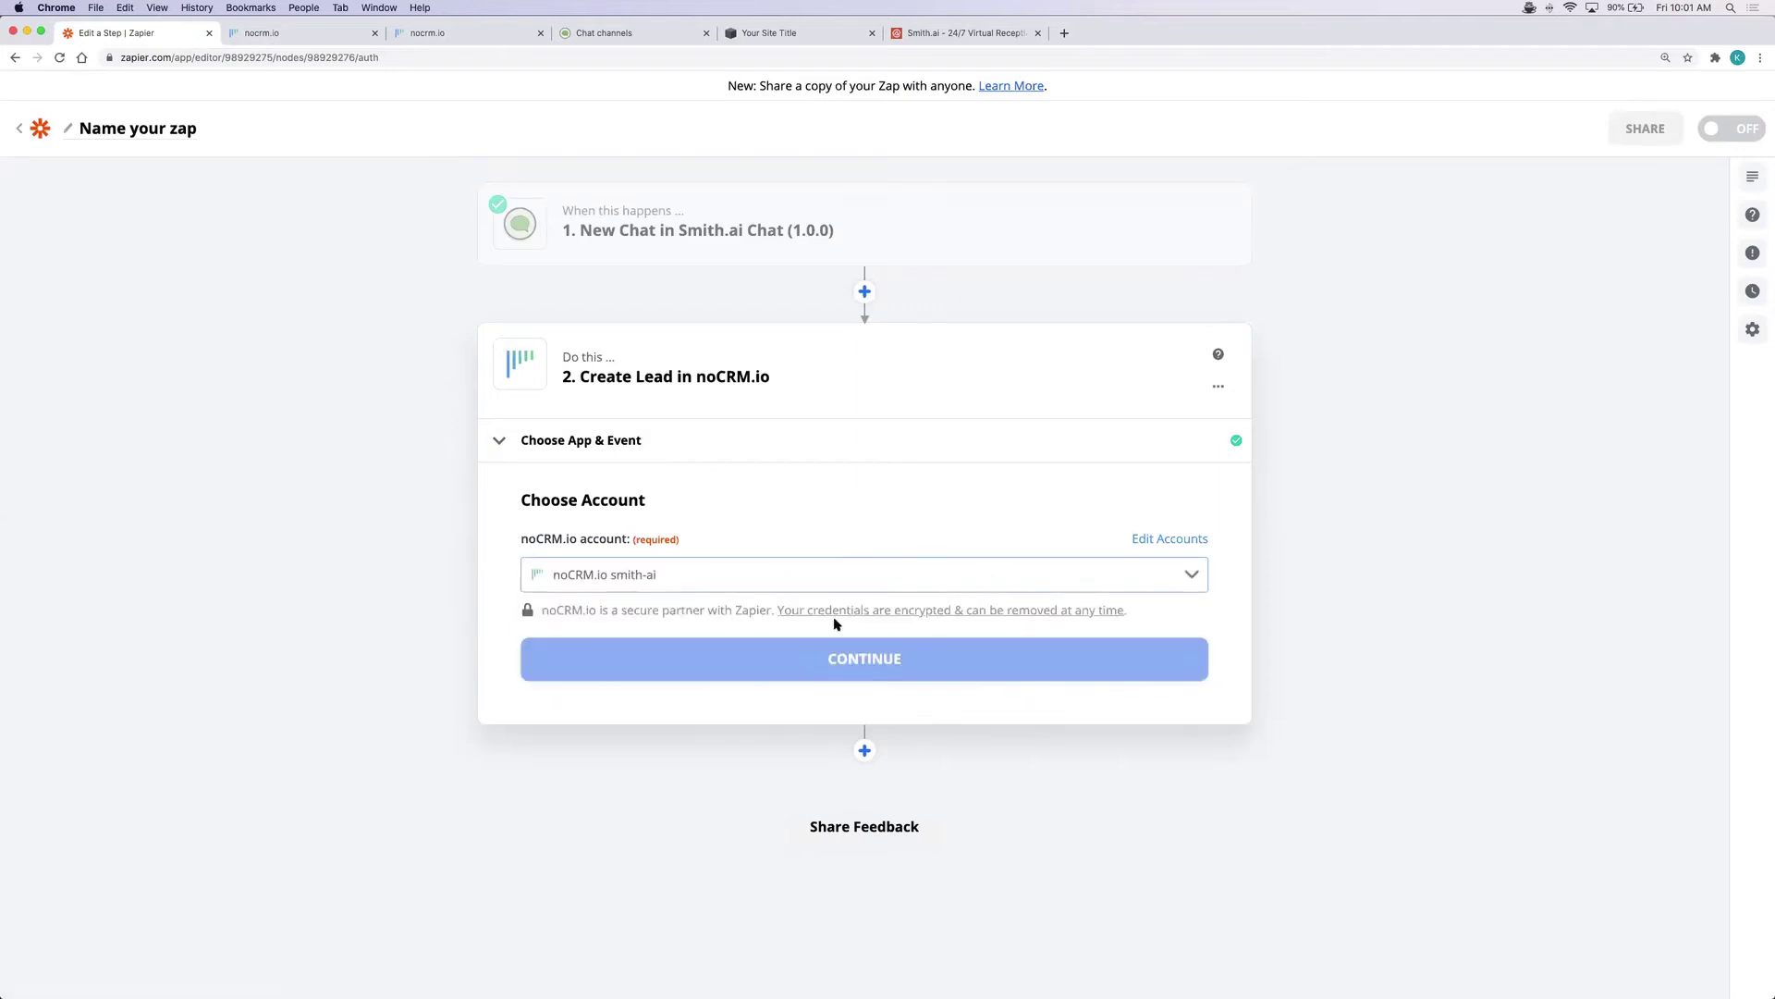
left_click(883, 660)
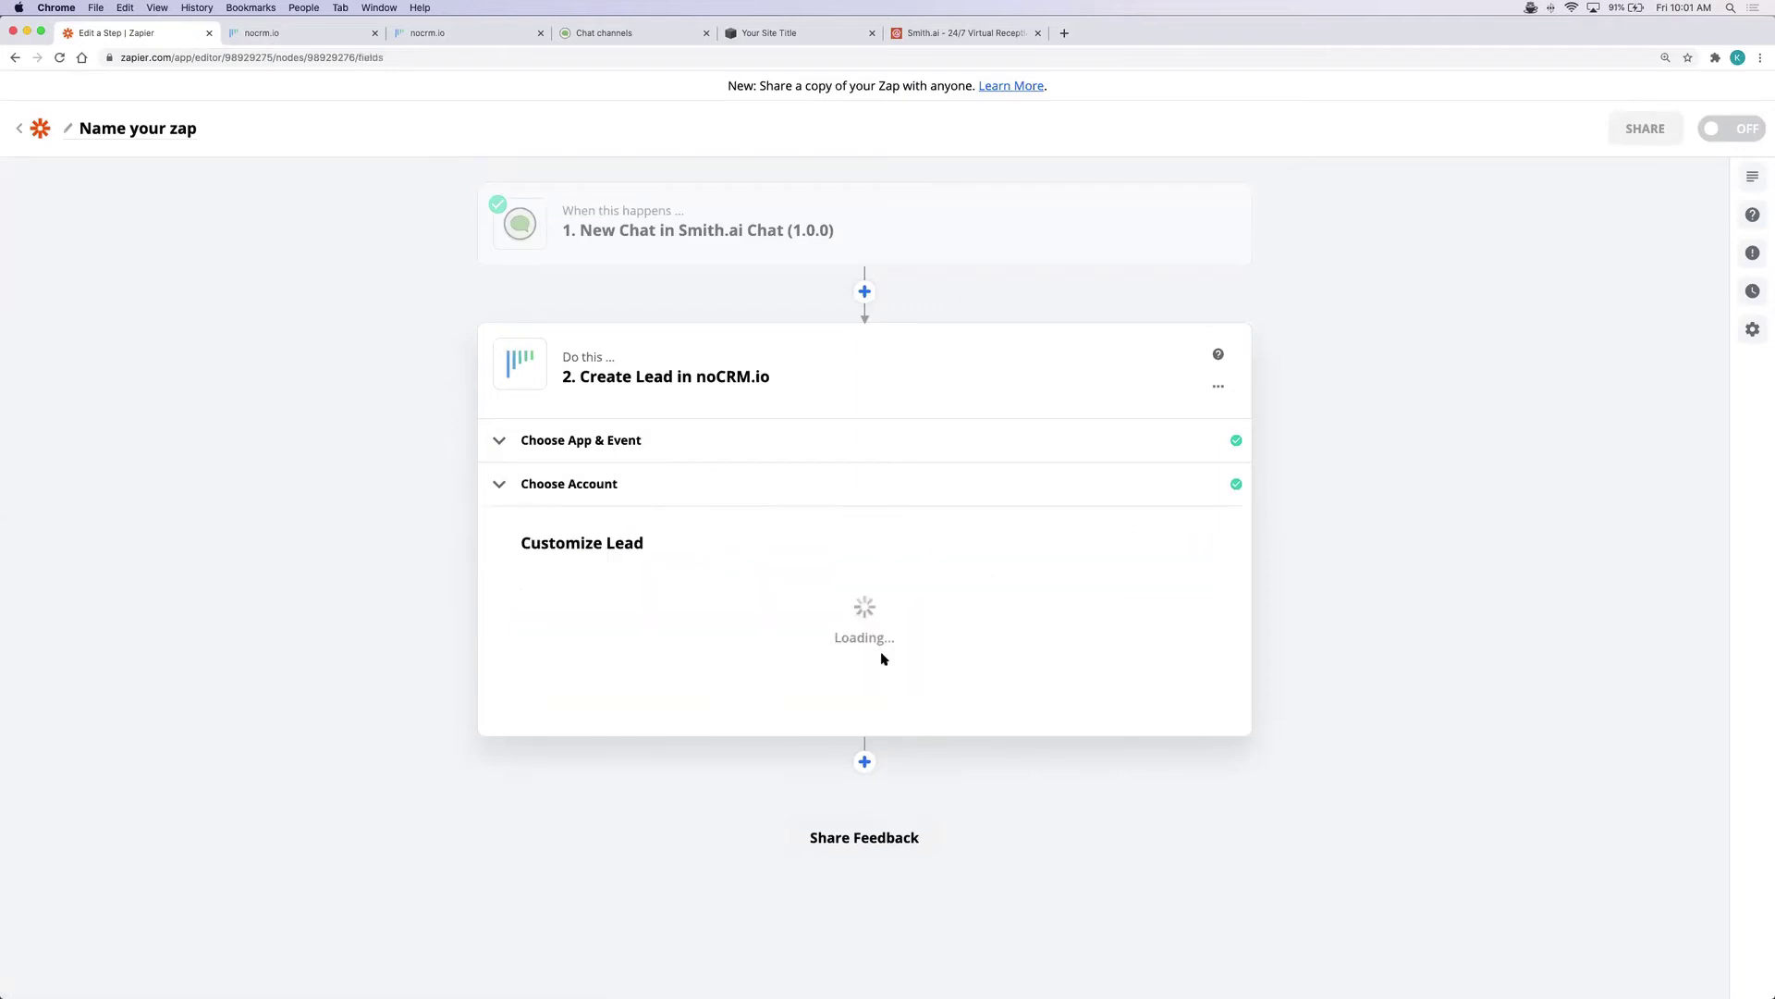
scroll(883, 660, "down", 5)
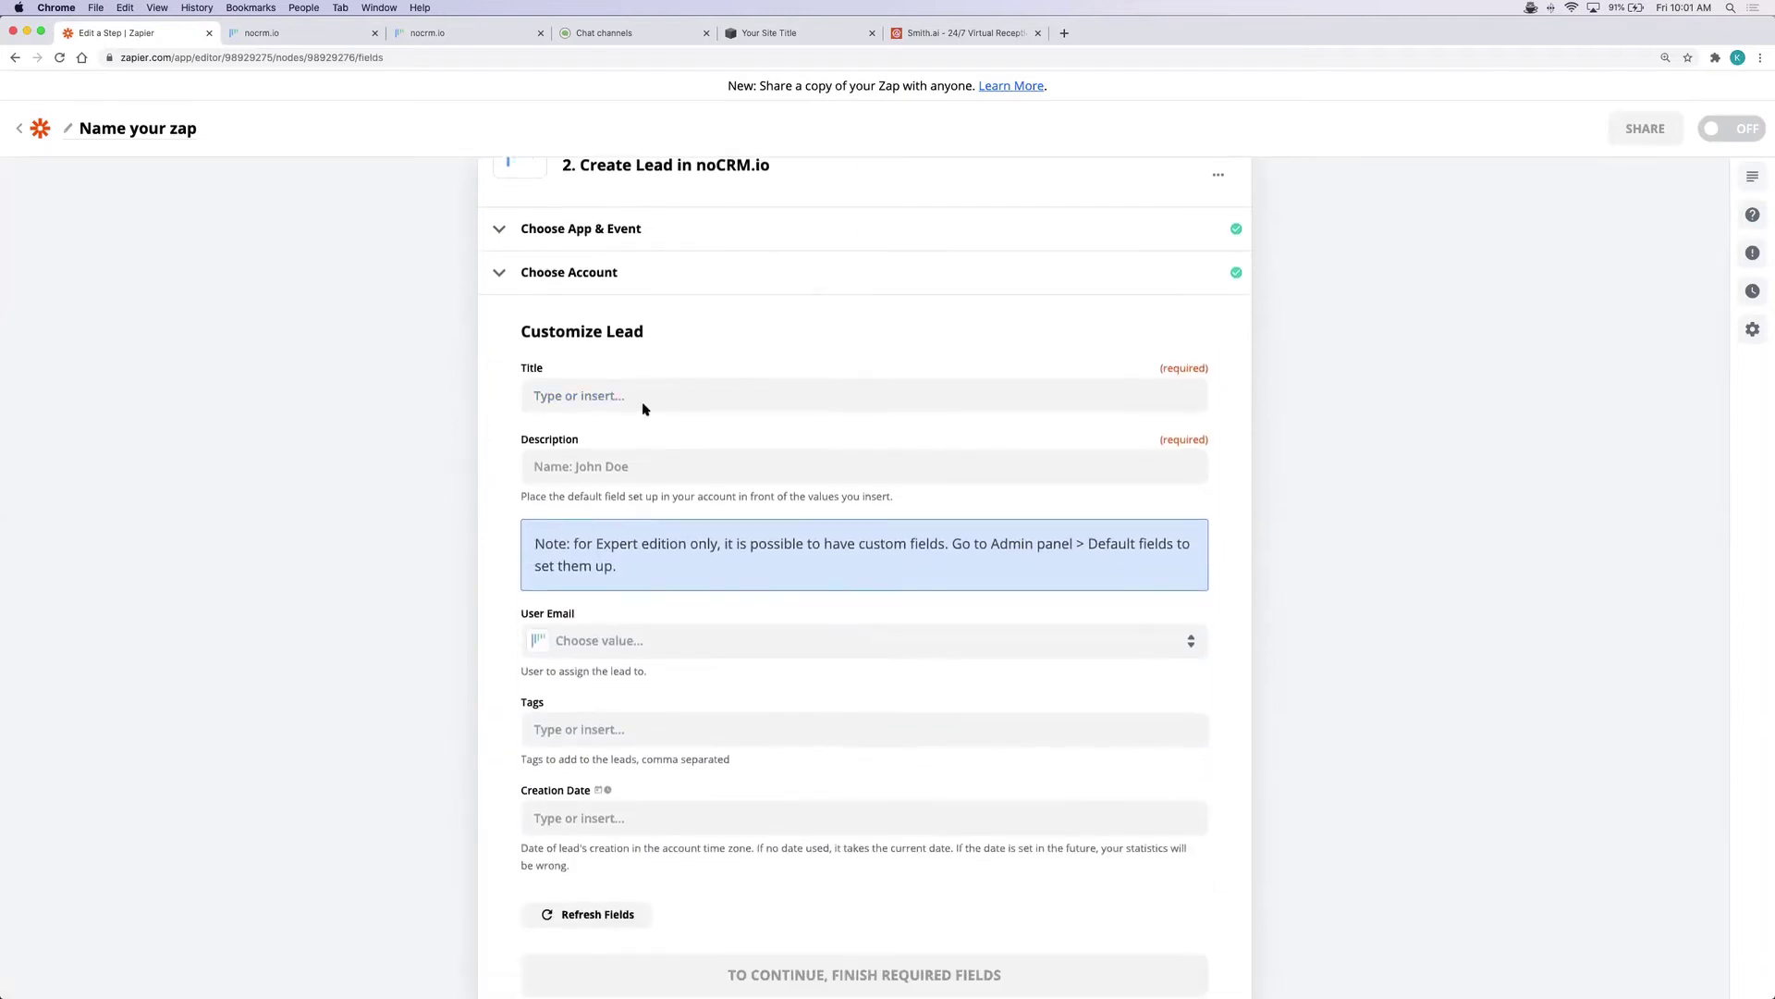
Set the lead Title to the guest's first and last name
left_click(634, 396)
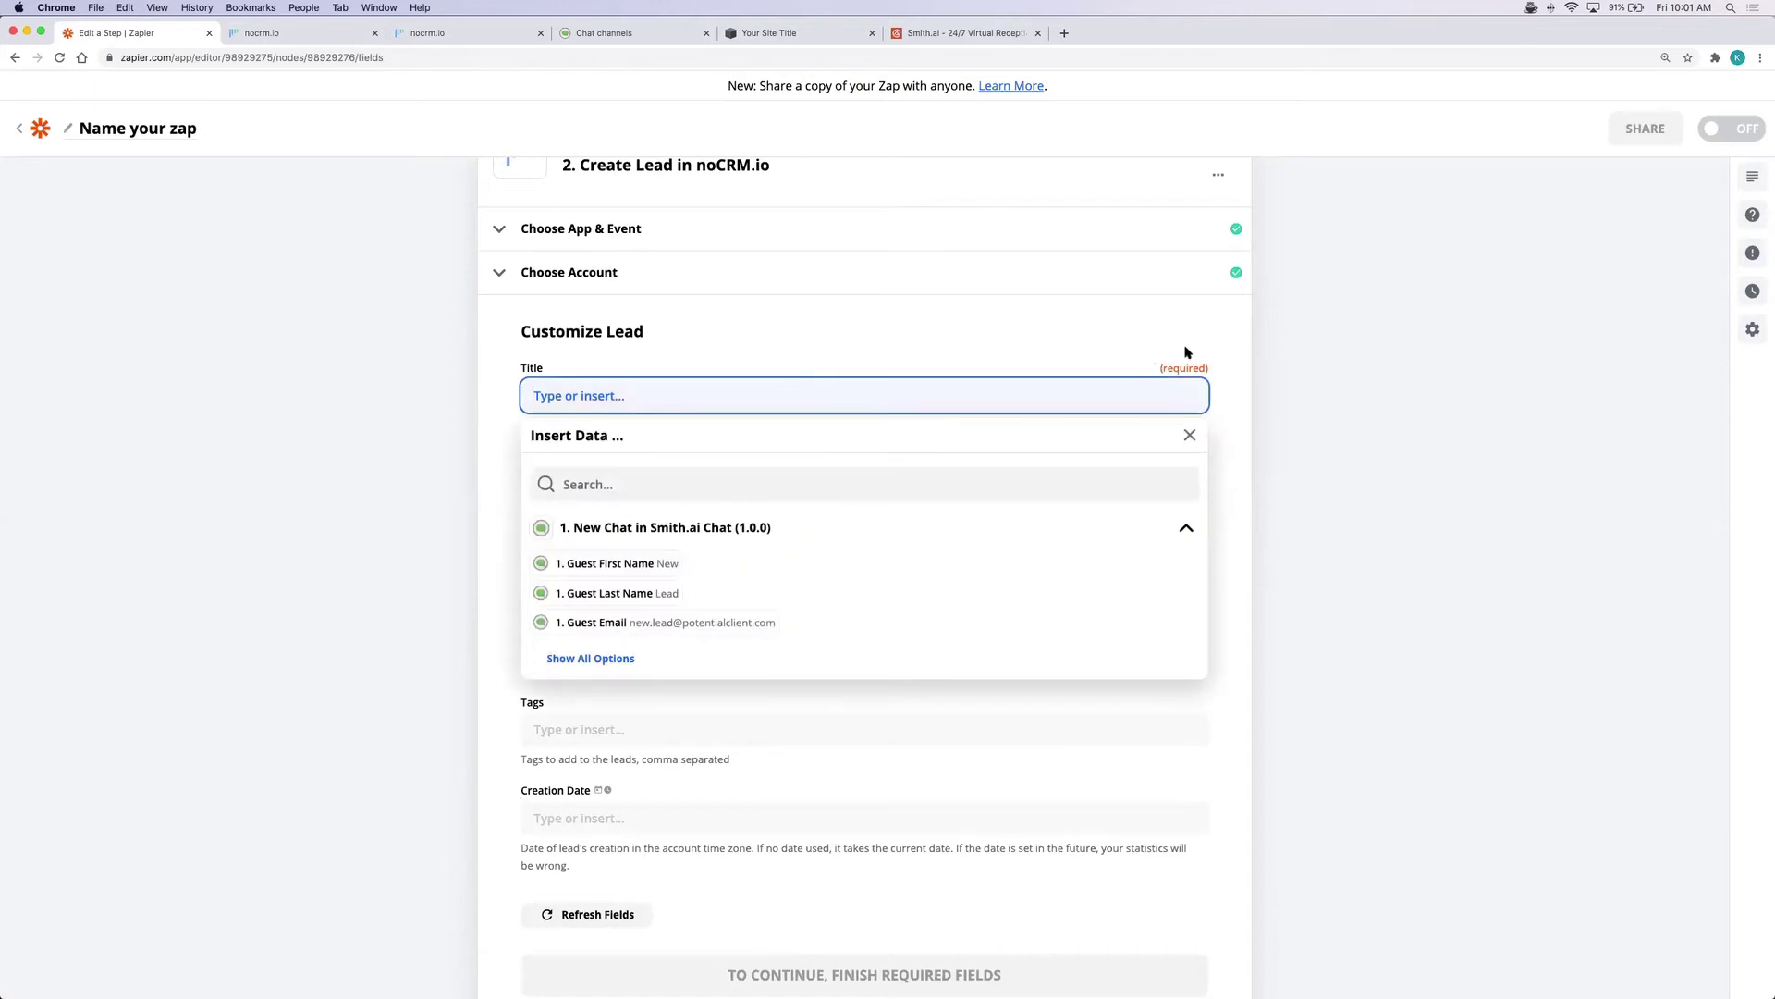
left_click(660, 563)
left_click(654, 593)
Begin the Description with 'Name:' plus the guest's full name and 'Email:' plus their email
left_click(446, 549)
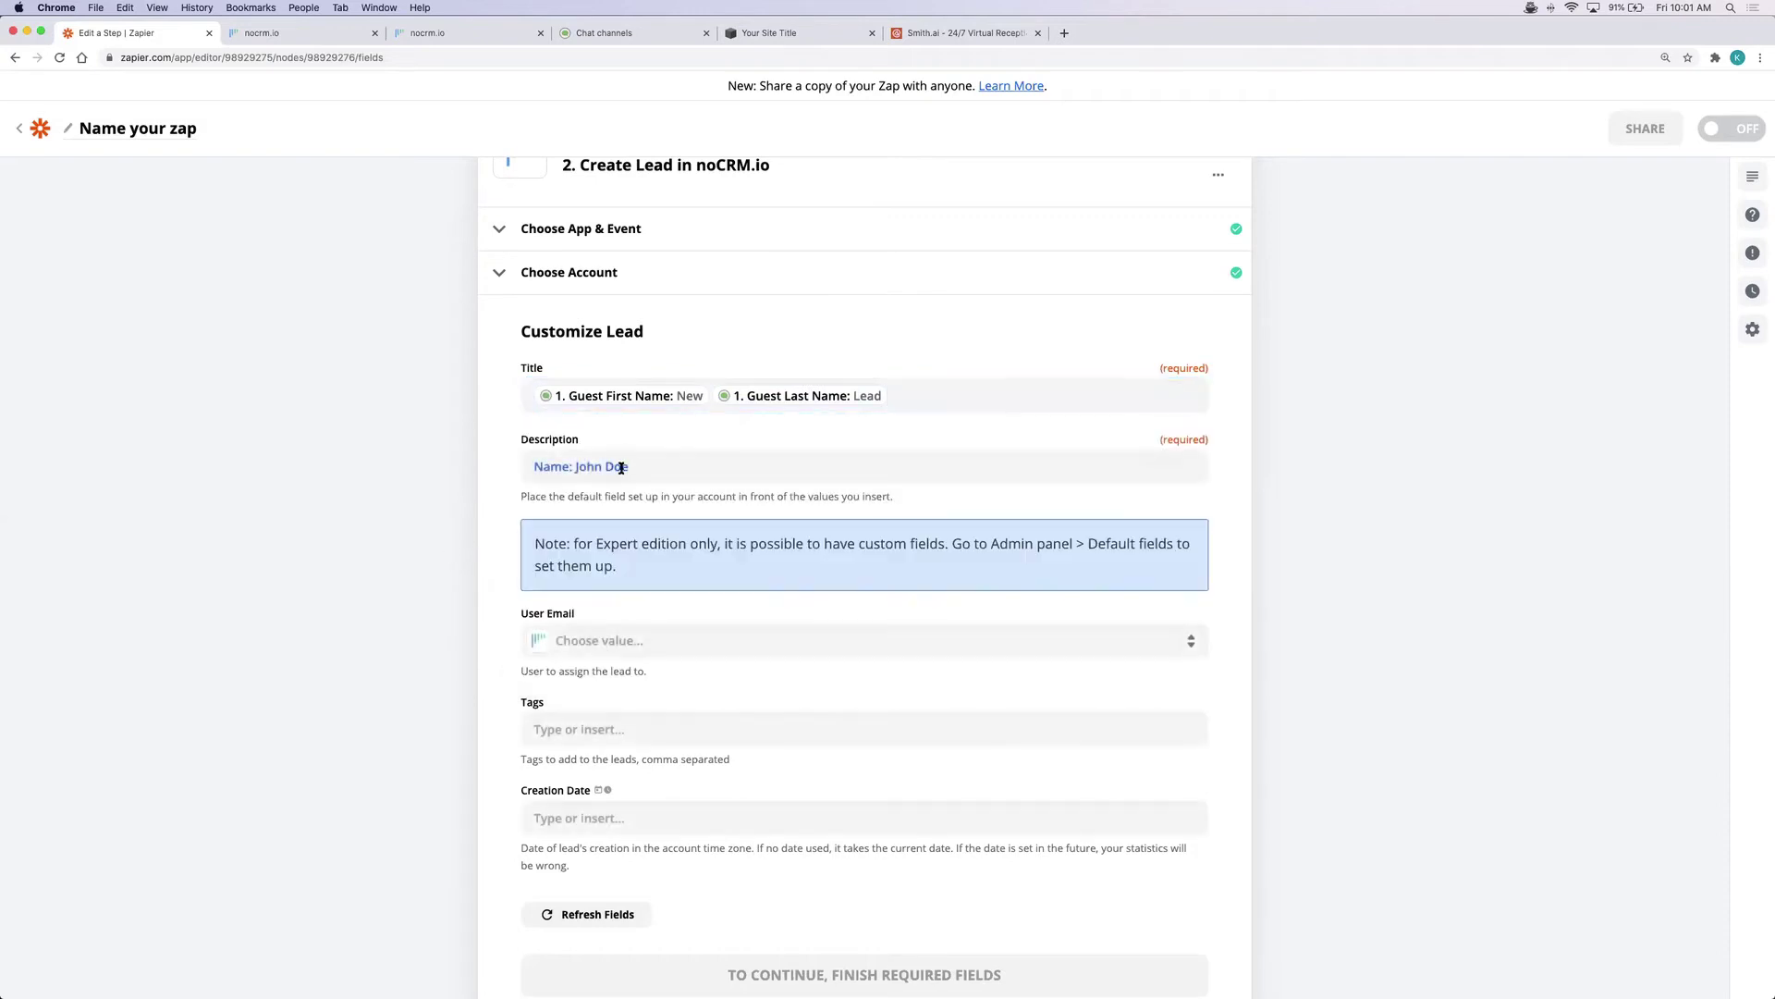
left_click(658, 468)
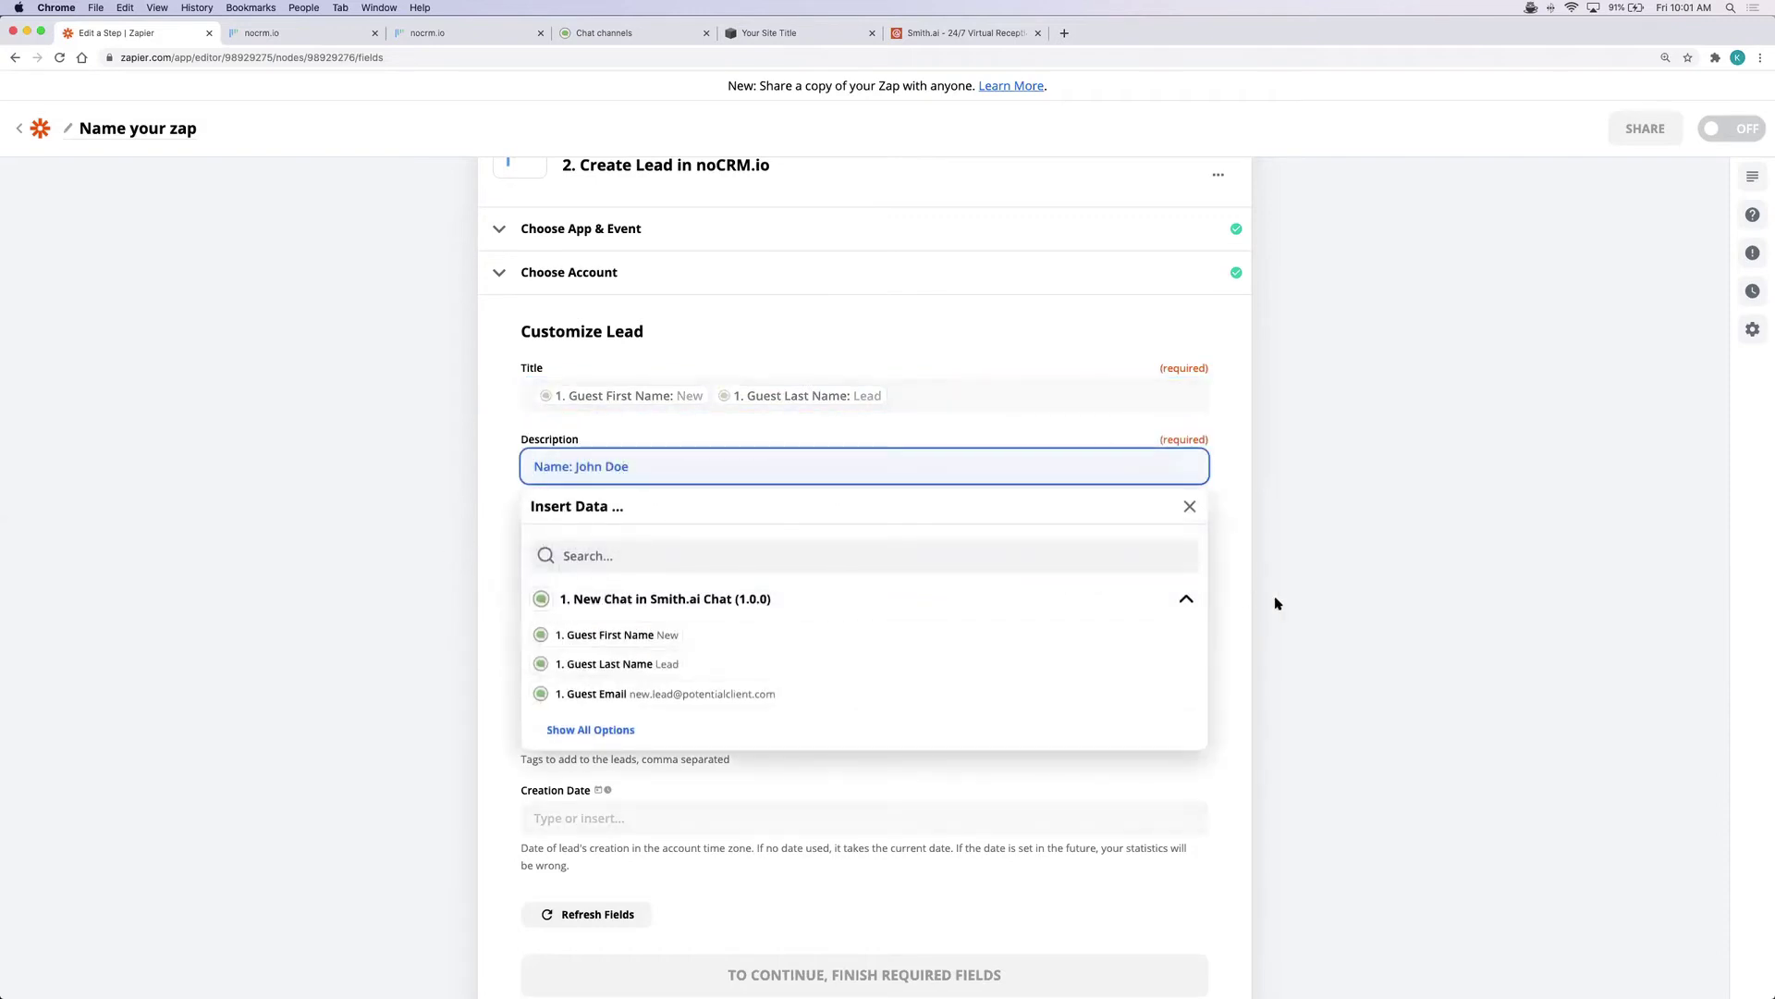
type("Name:")
left_click(603, 634)
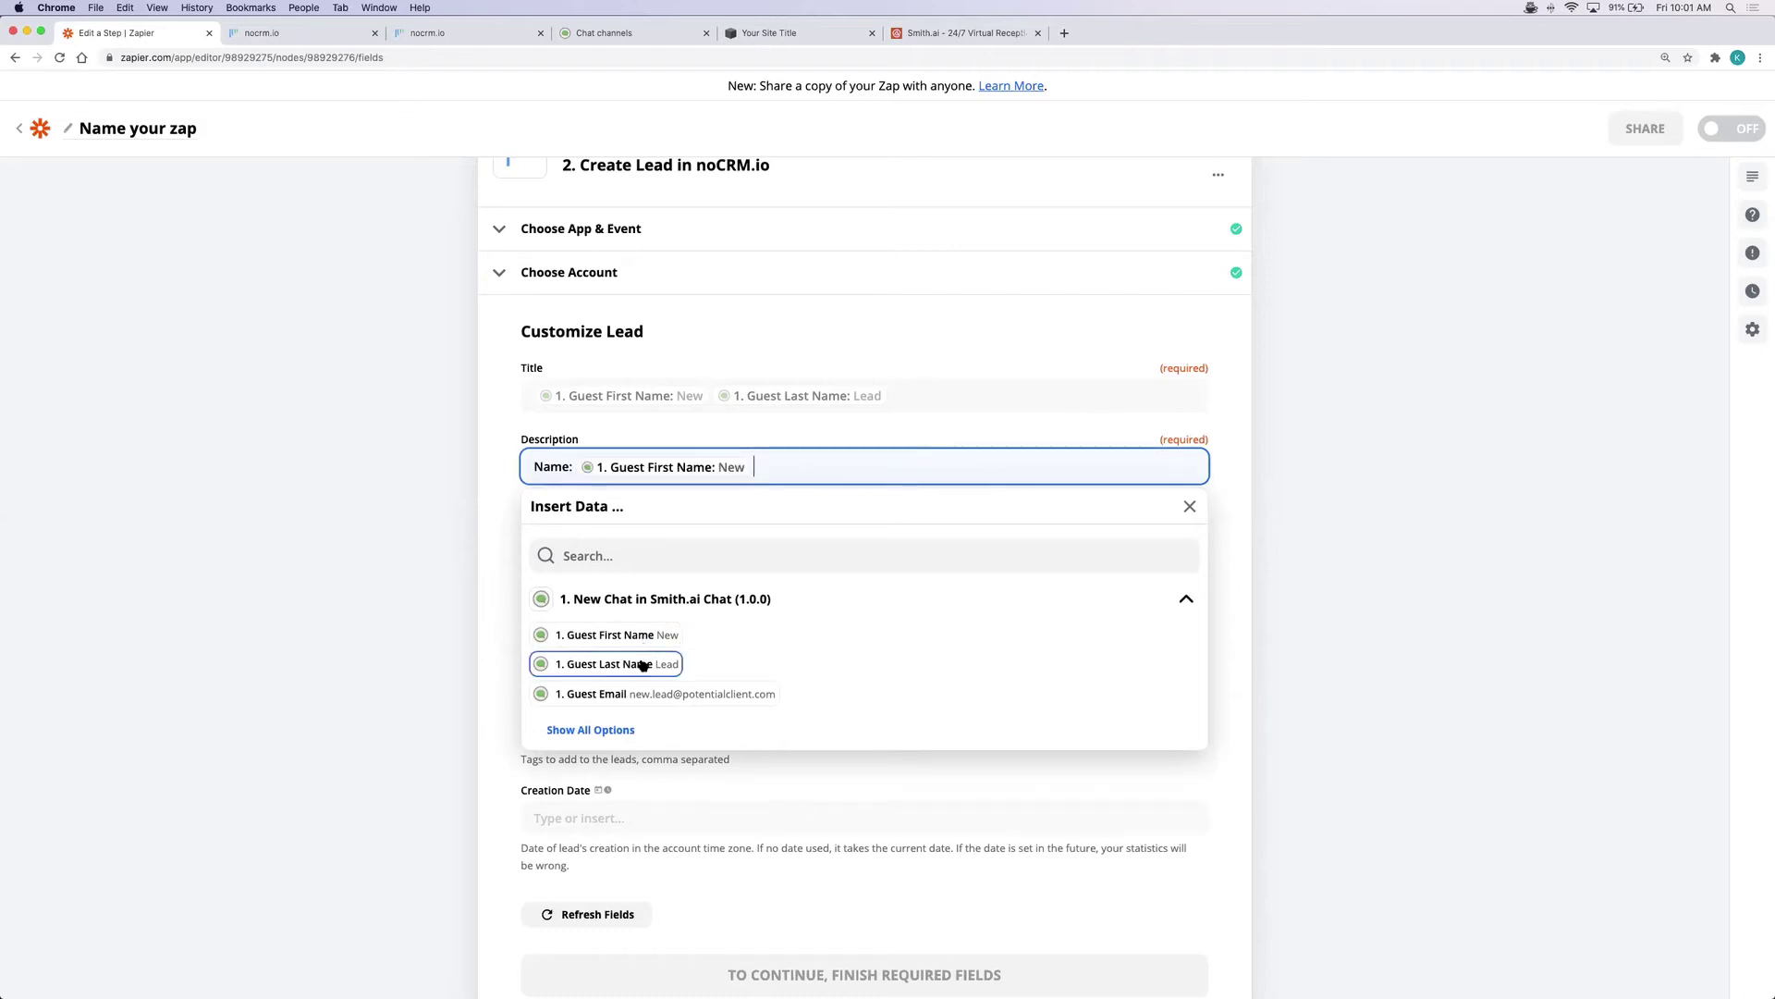
left_click(642, 663)
key("Return")
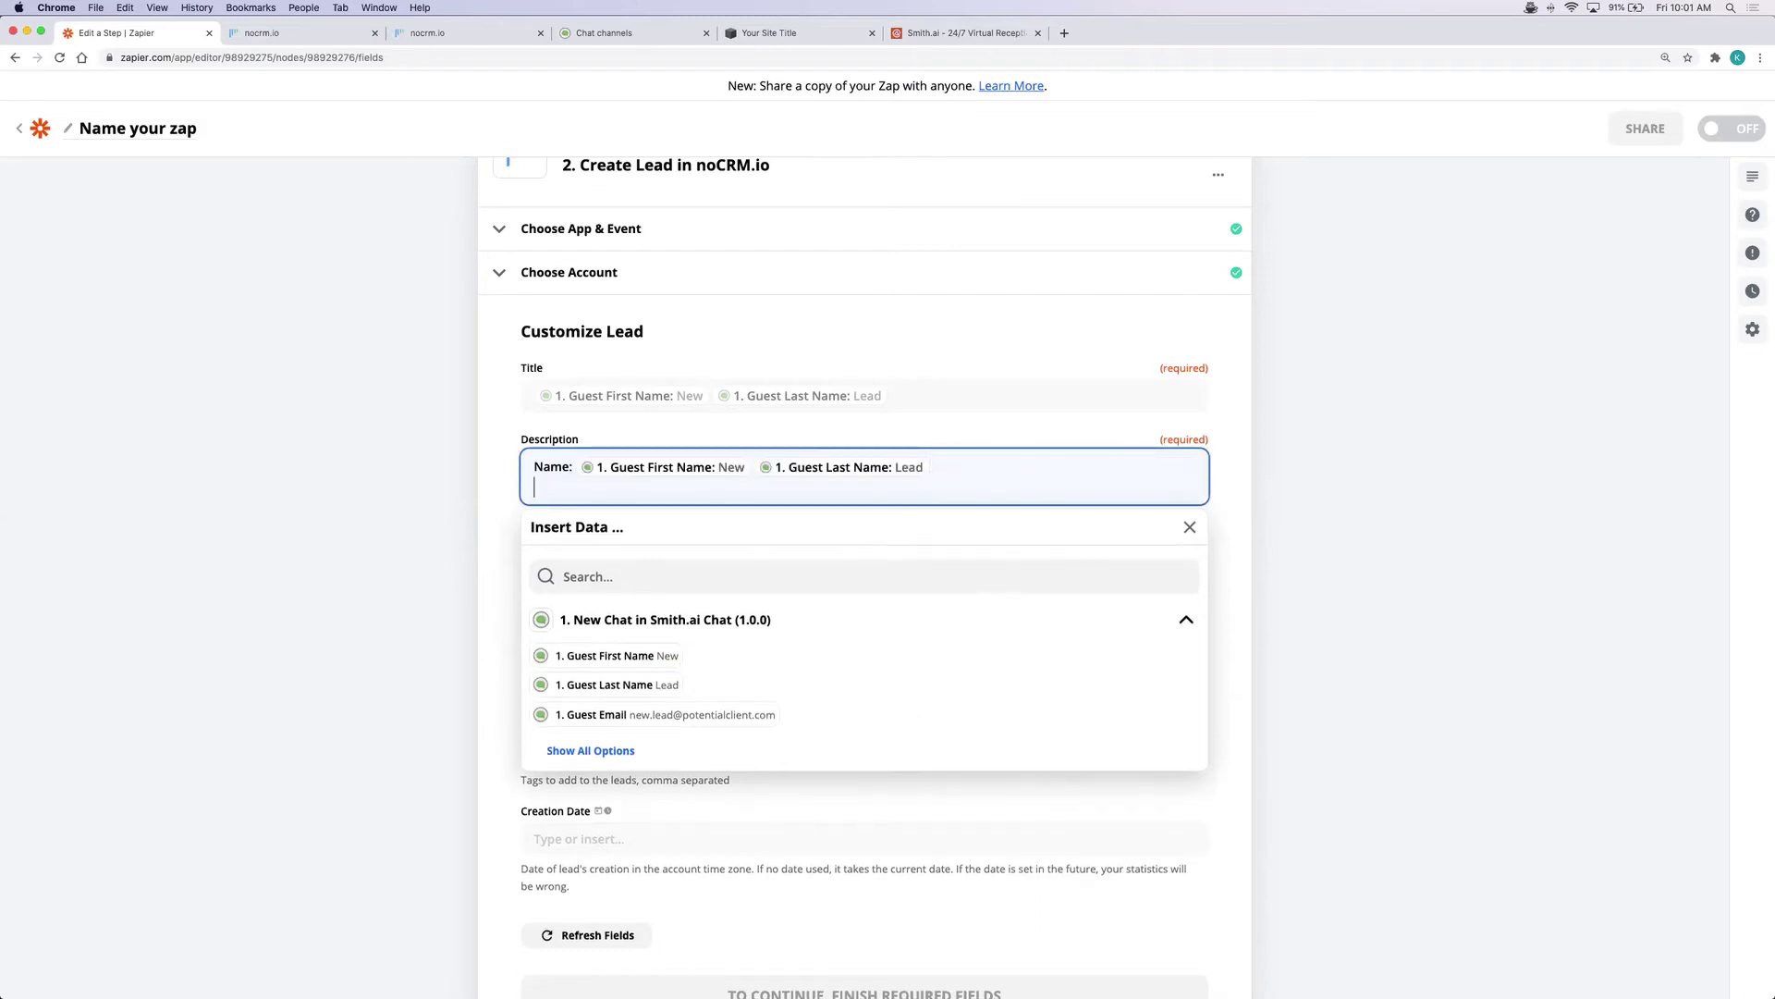
type("Email:")
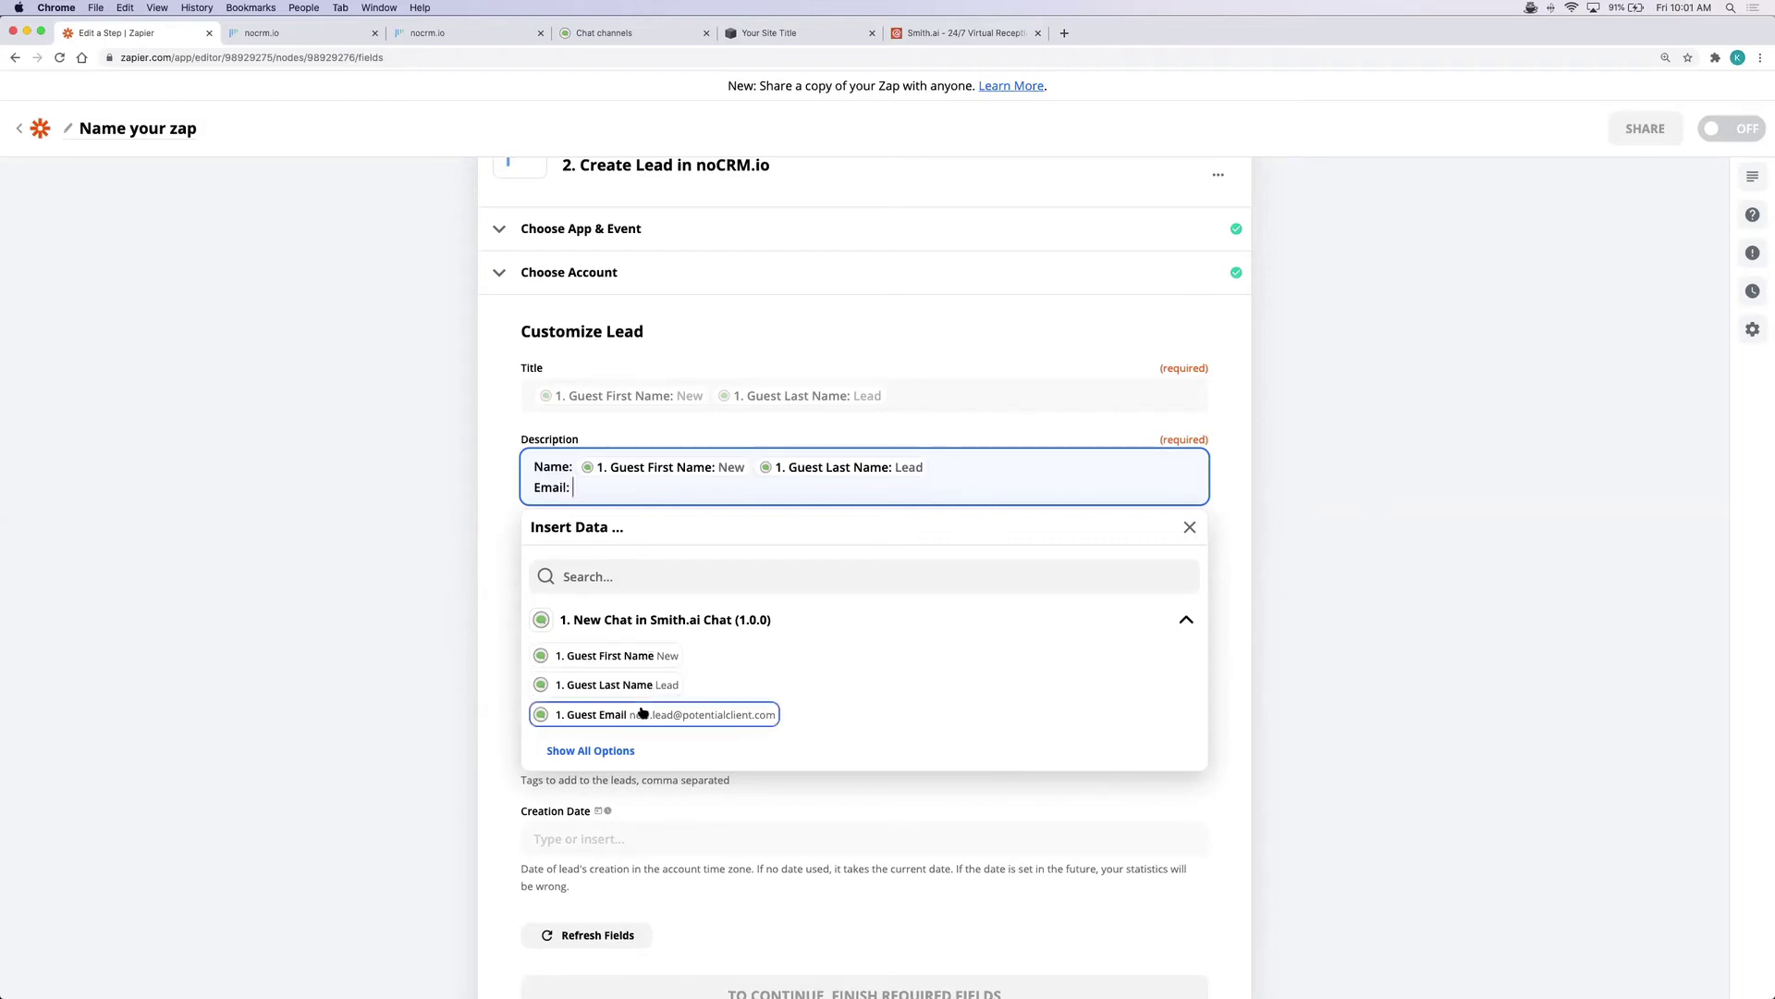
left_click(591, 715)
Add 'Phone:', 'URL:' and 'Transcript:' lines with the guest's phone, chat page URL and transcript
key("Return")
type("Phone")
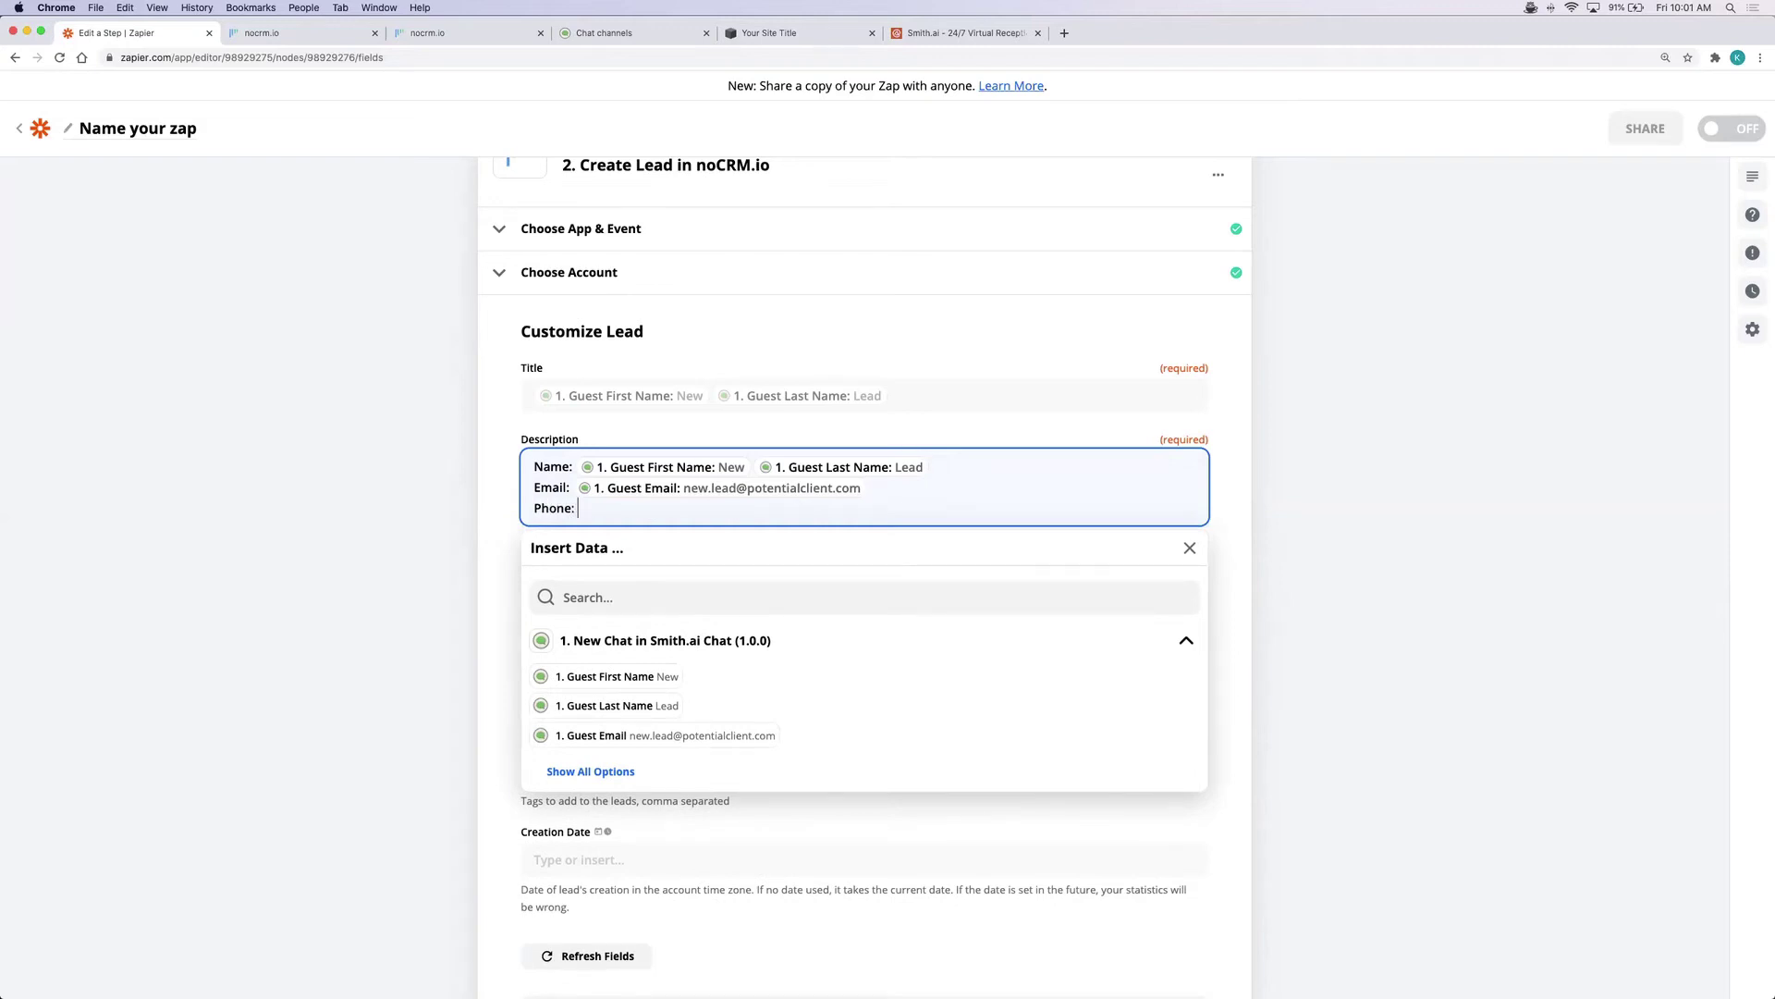
type(":")
scroll(690, 682, "down", 1)
left_click(591, 703)
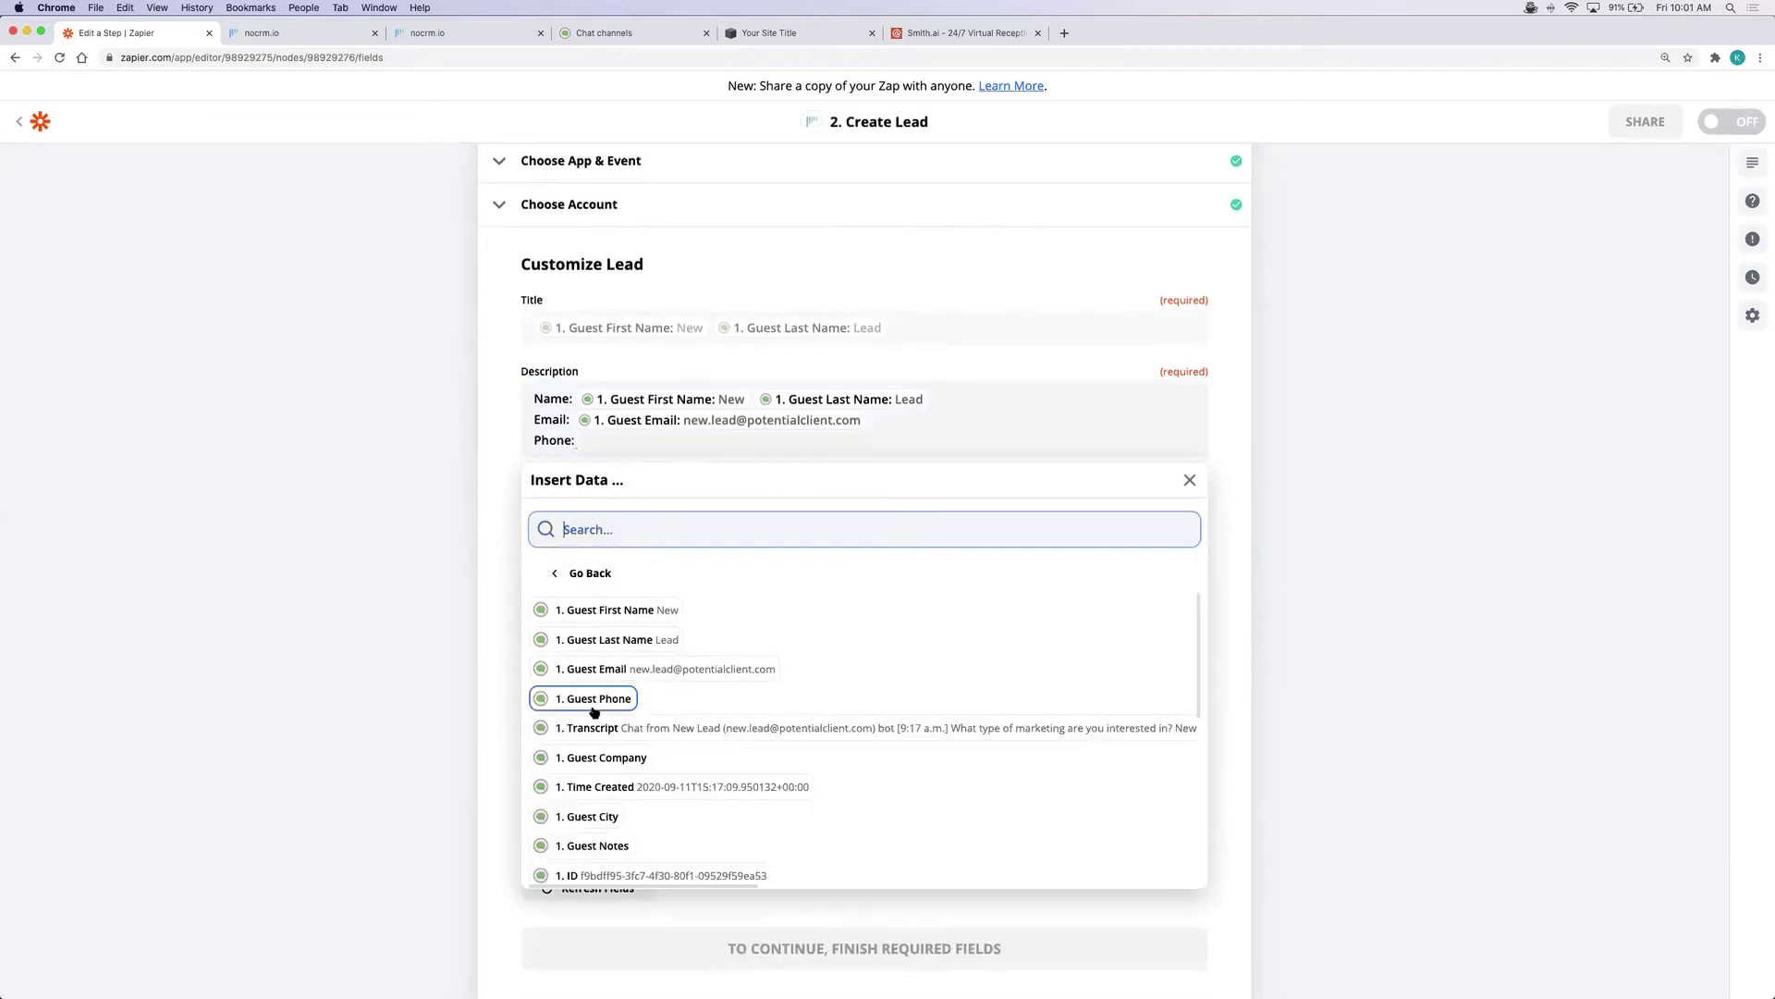
left_click(594, 701)
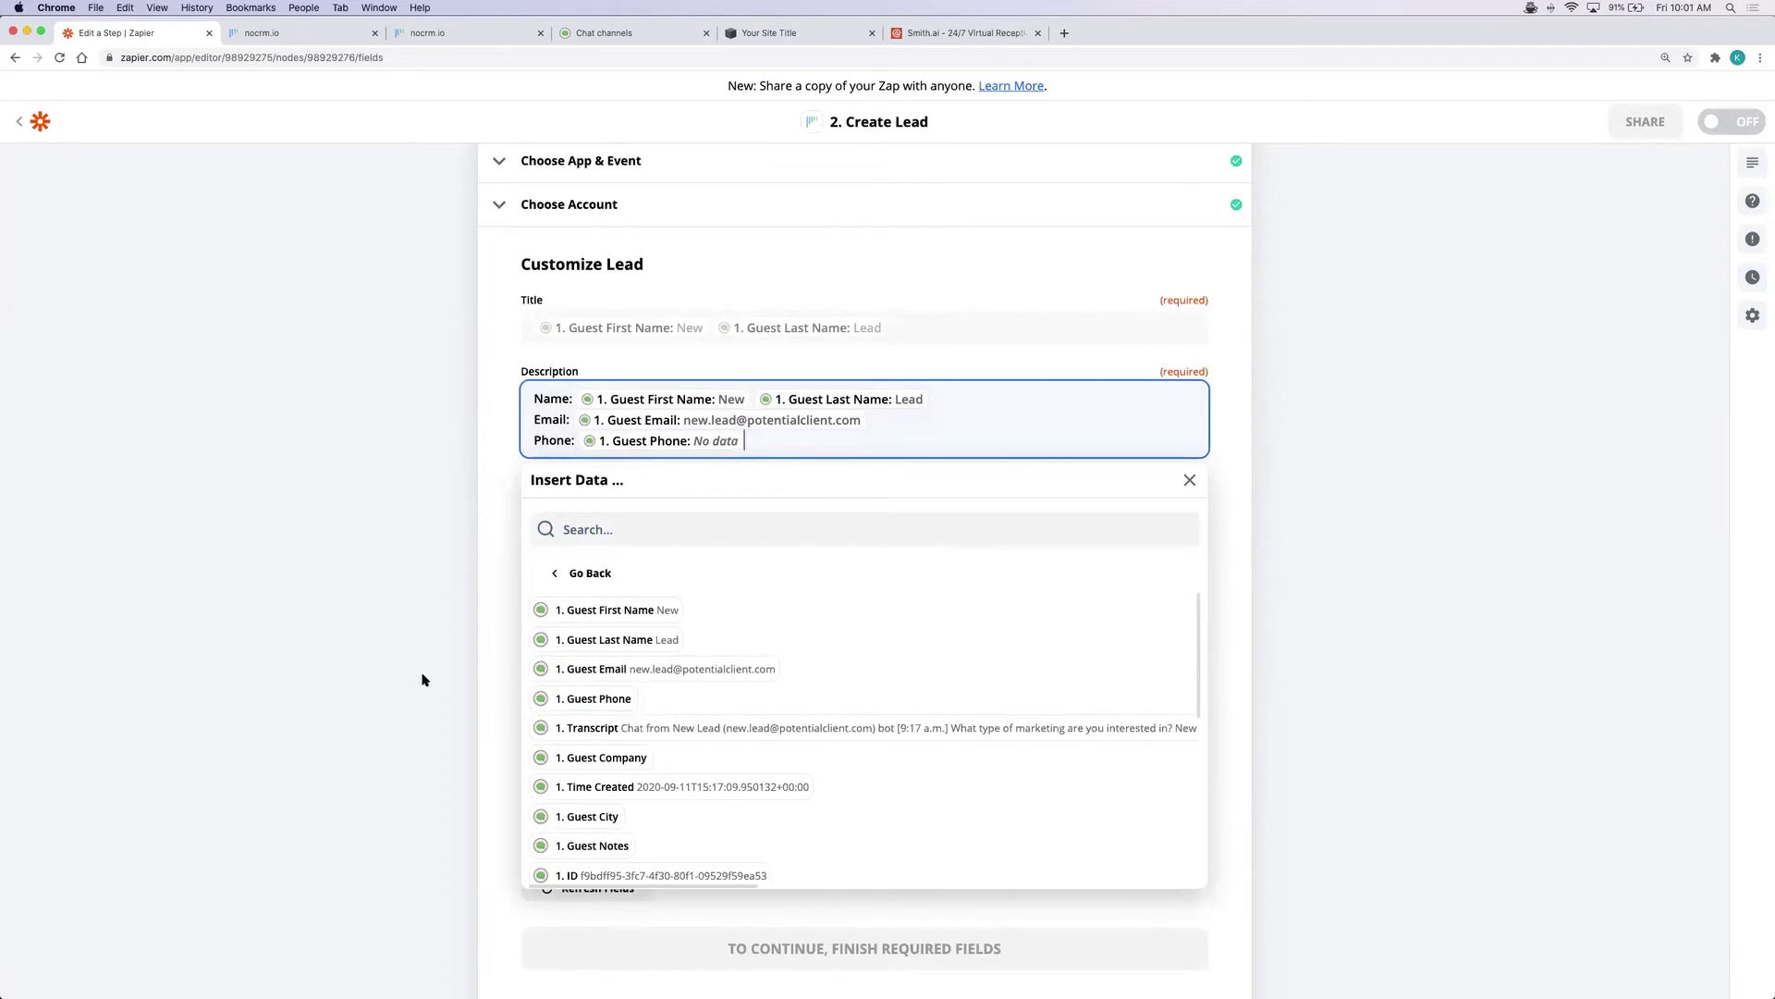
key("Return")
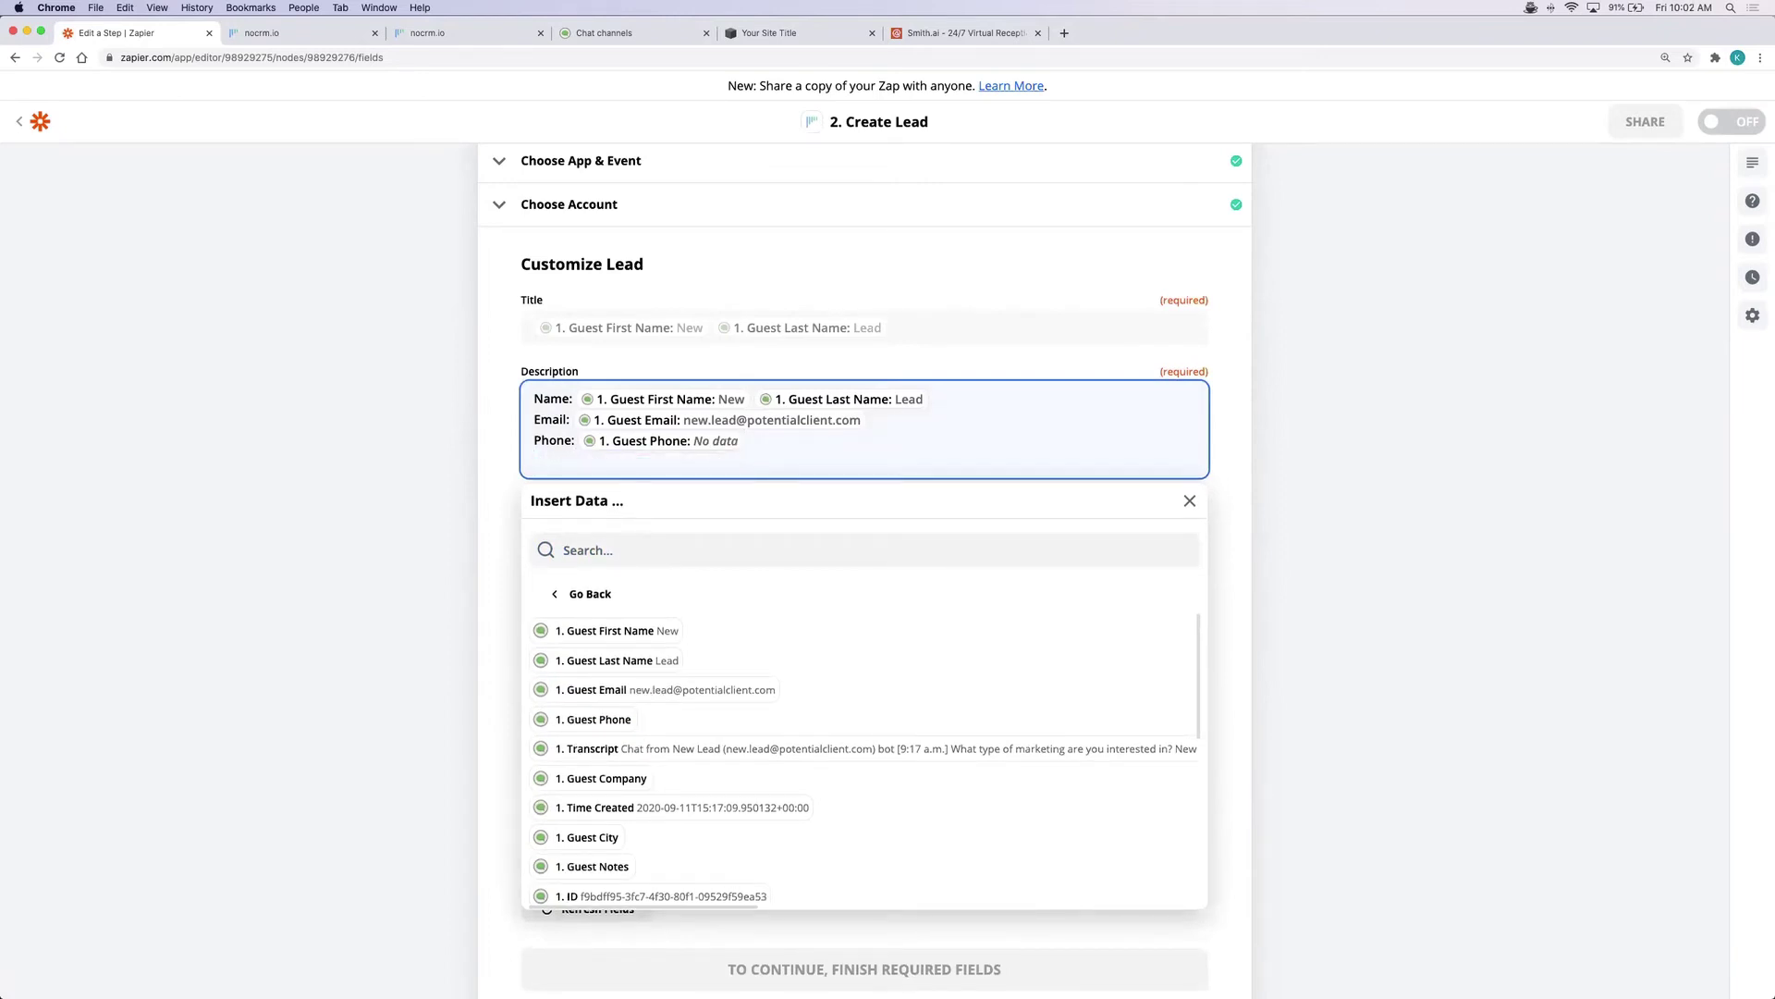
type("URL:")
scroll(636, 849, "down", 4)
left_click(631, 774)
key("Return")
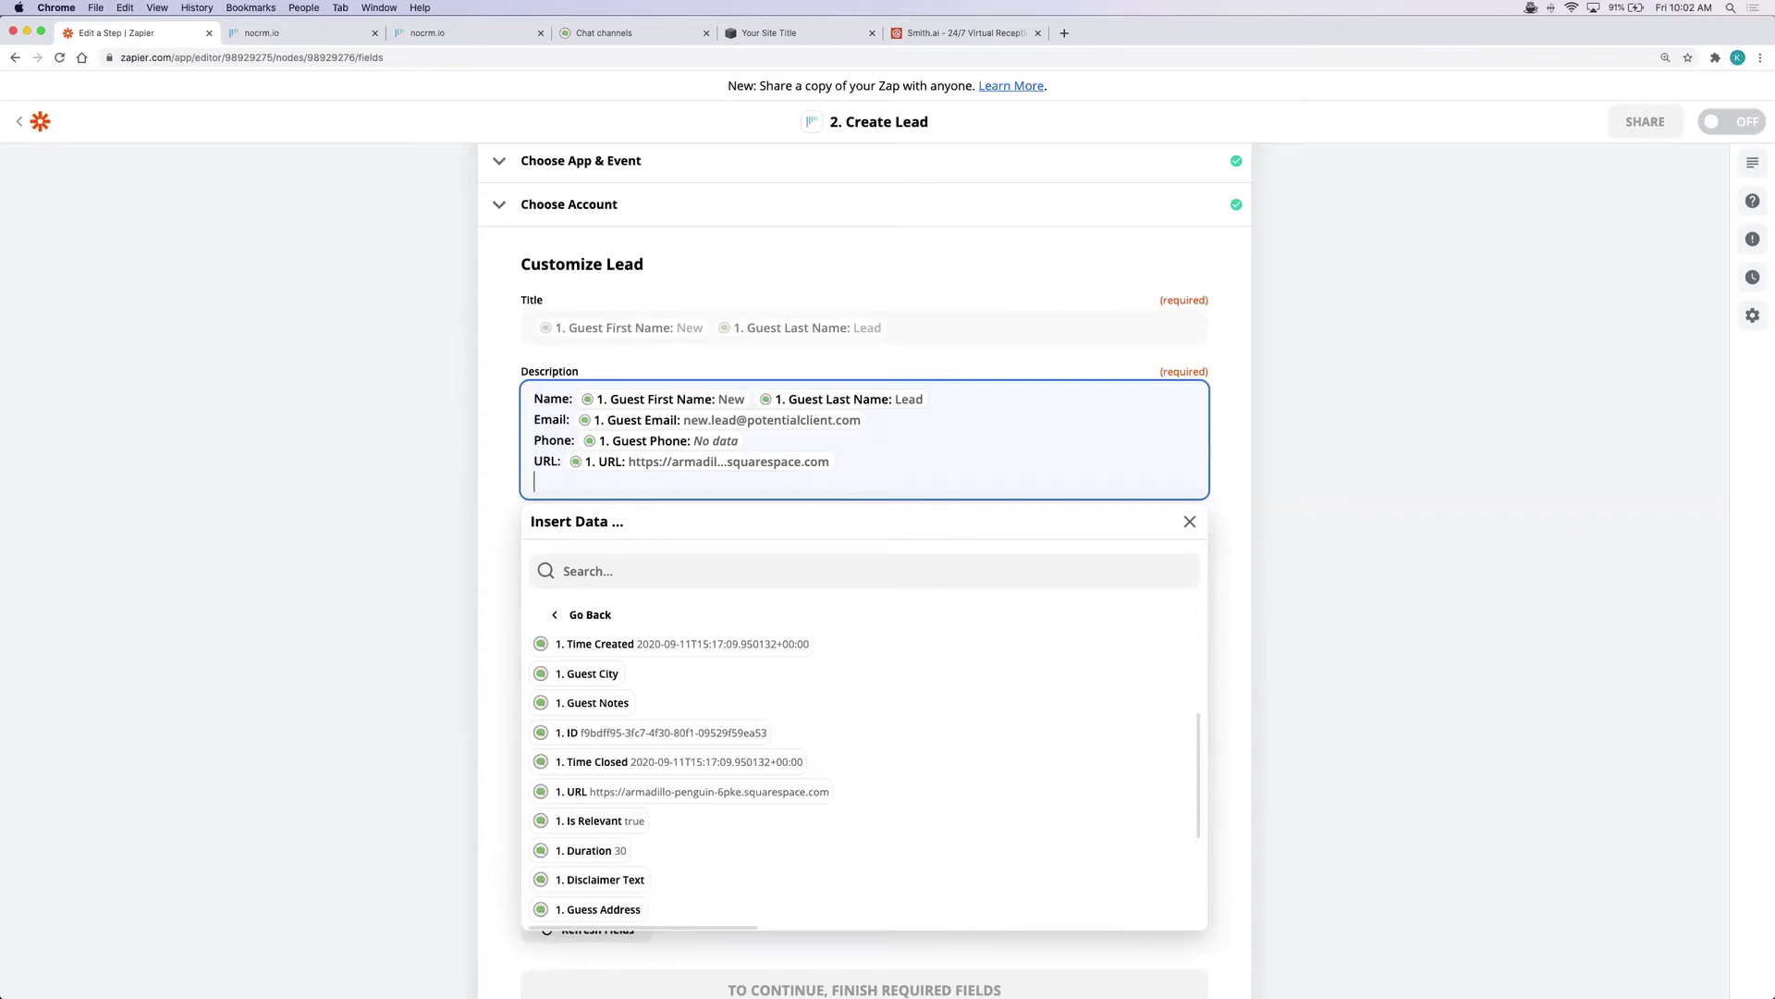
type("Transcript:")
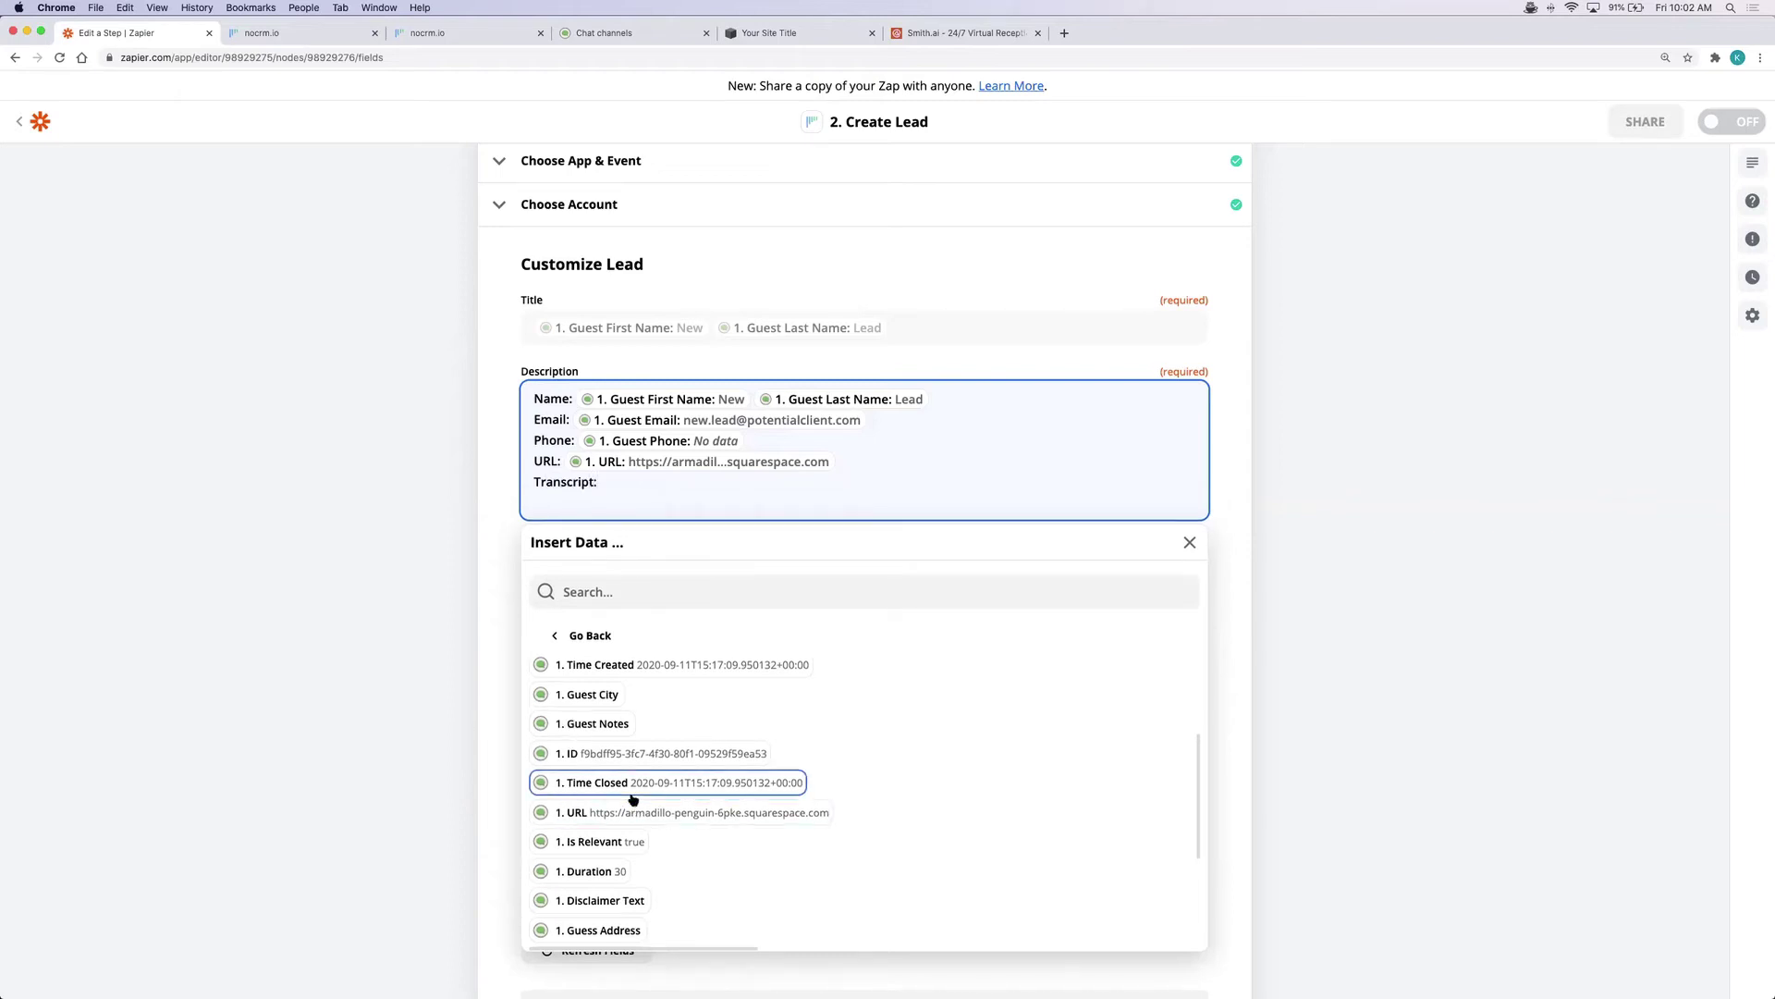
scroll(634, 799, "up", 3)
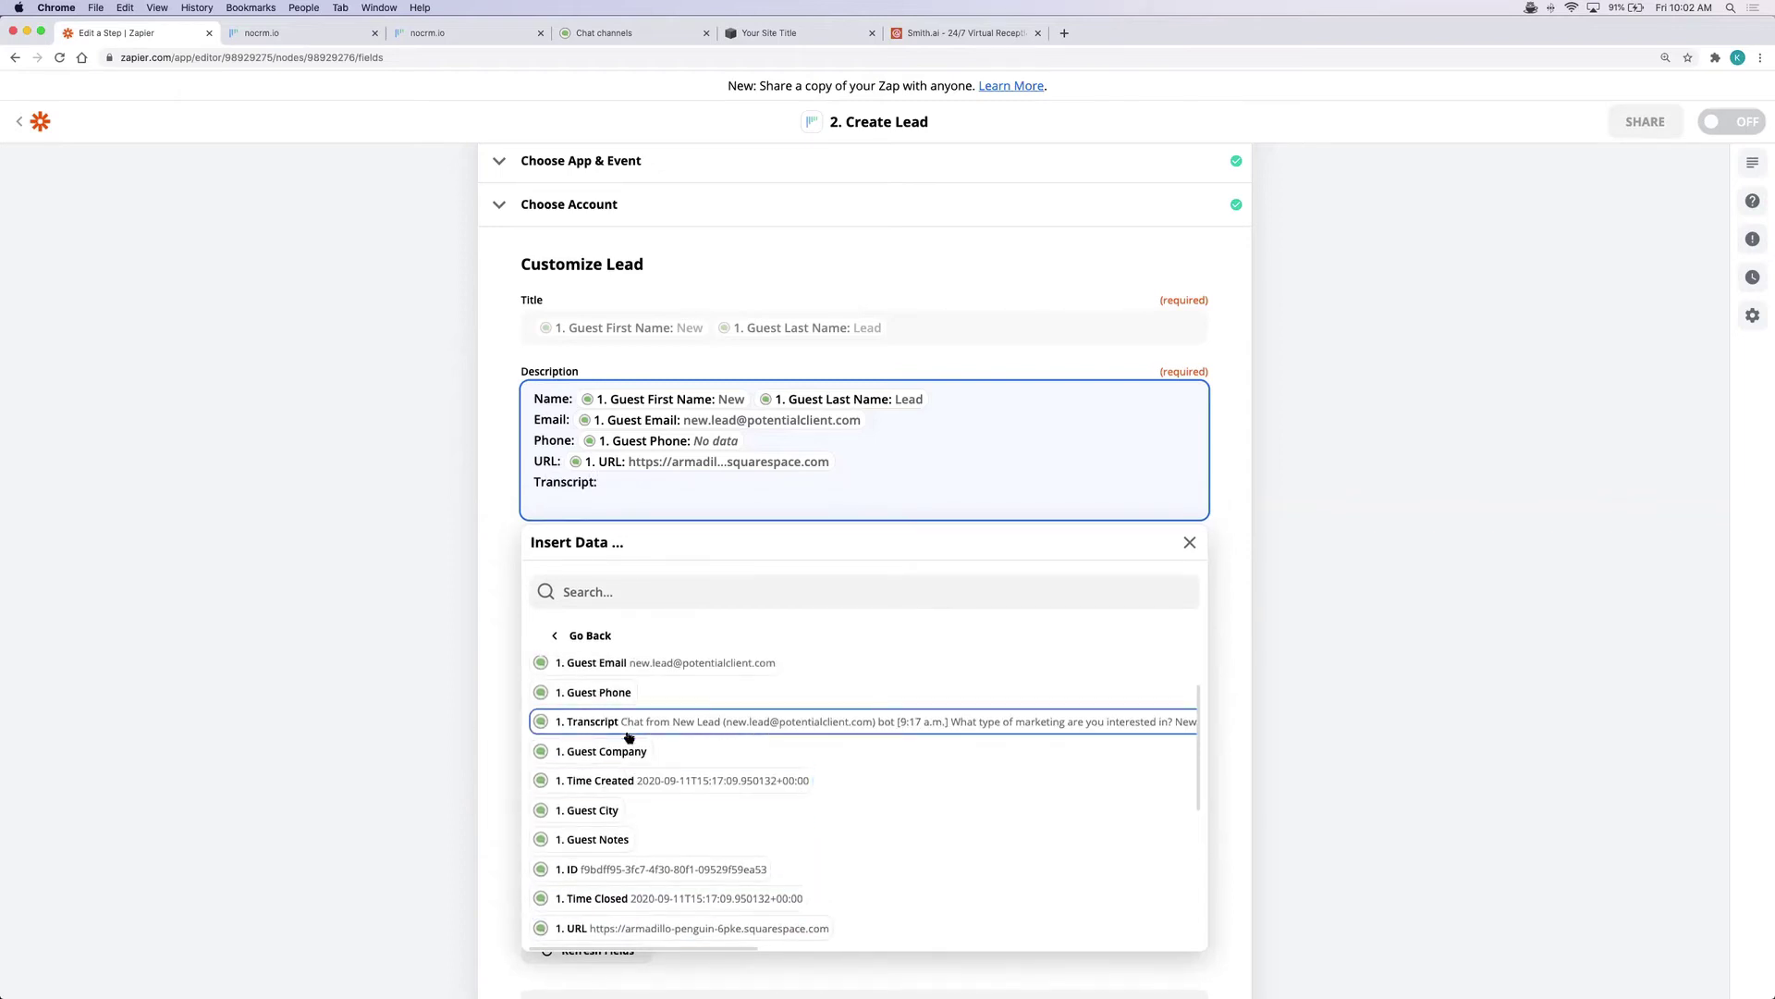
left_click(629, 723)
left_click(335, 638)
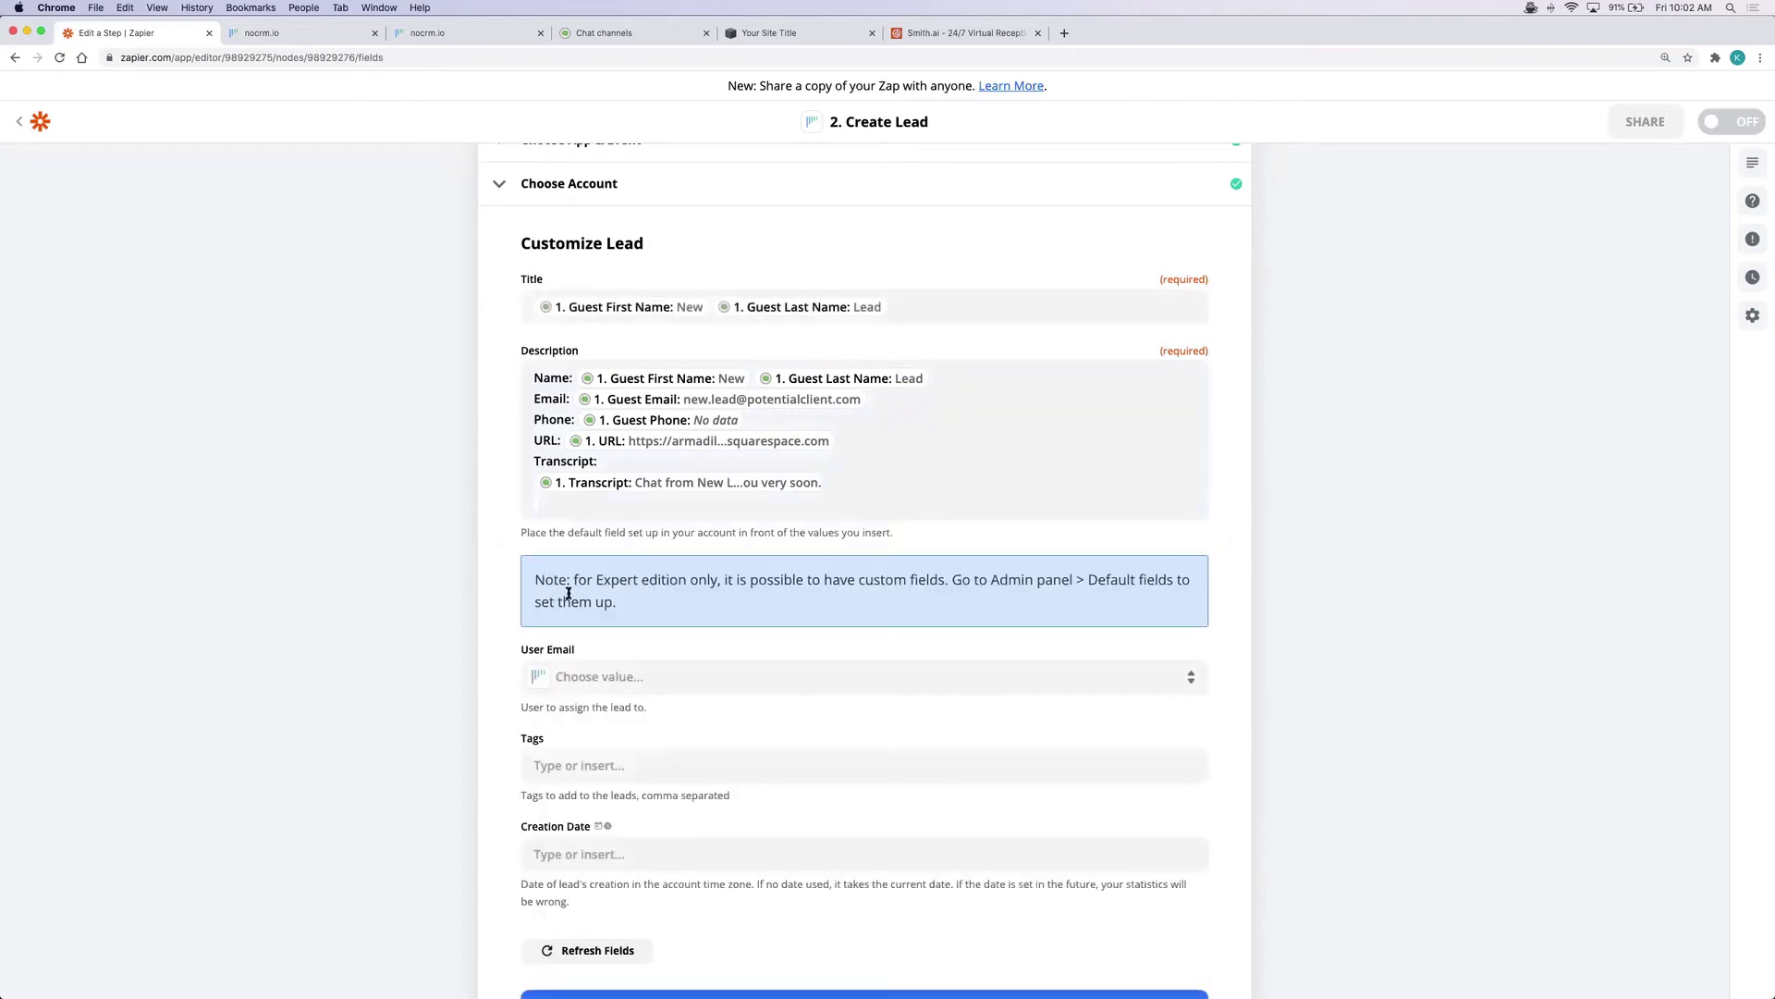
Assign the lead to the listed user as owner
scroll(1273, 667, "down", 2)
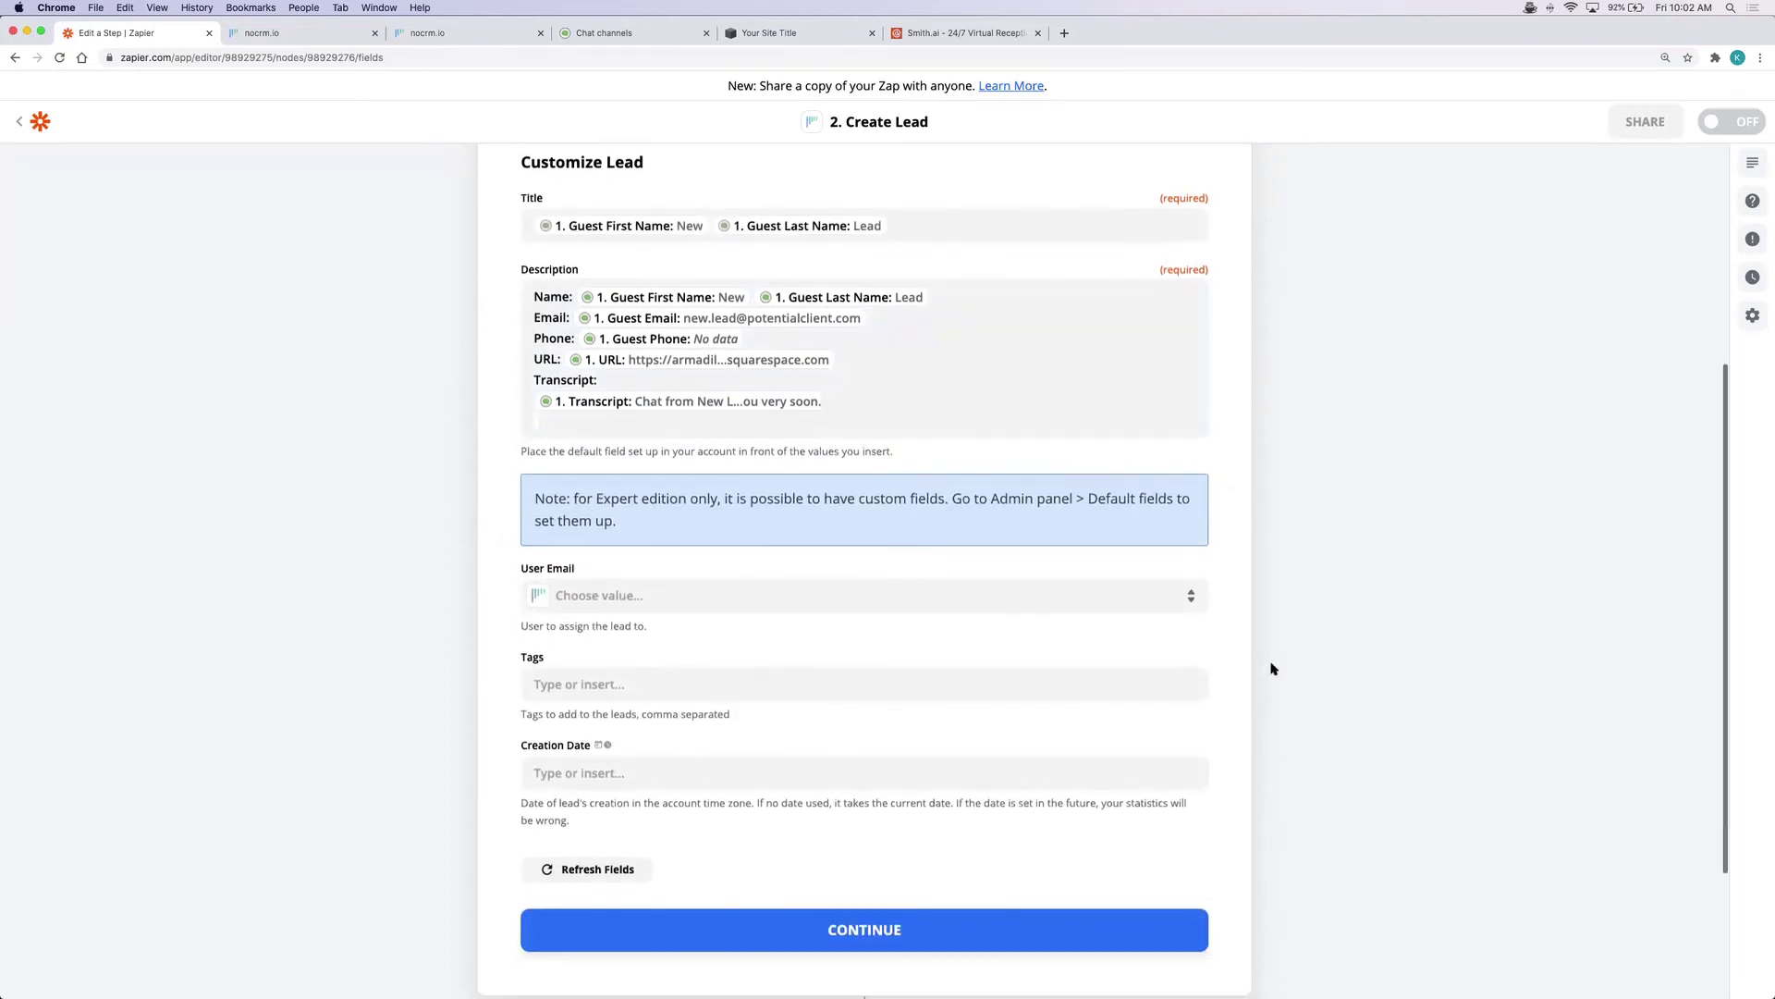
scroll(1272, 667, "down", 2)
left_click(619, 458)
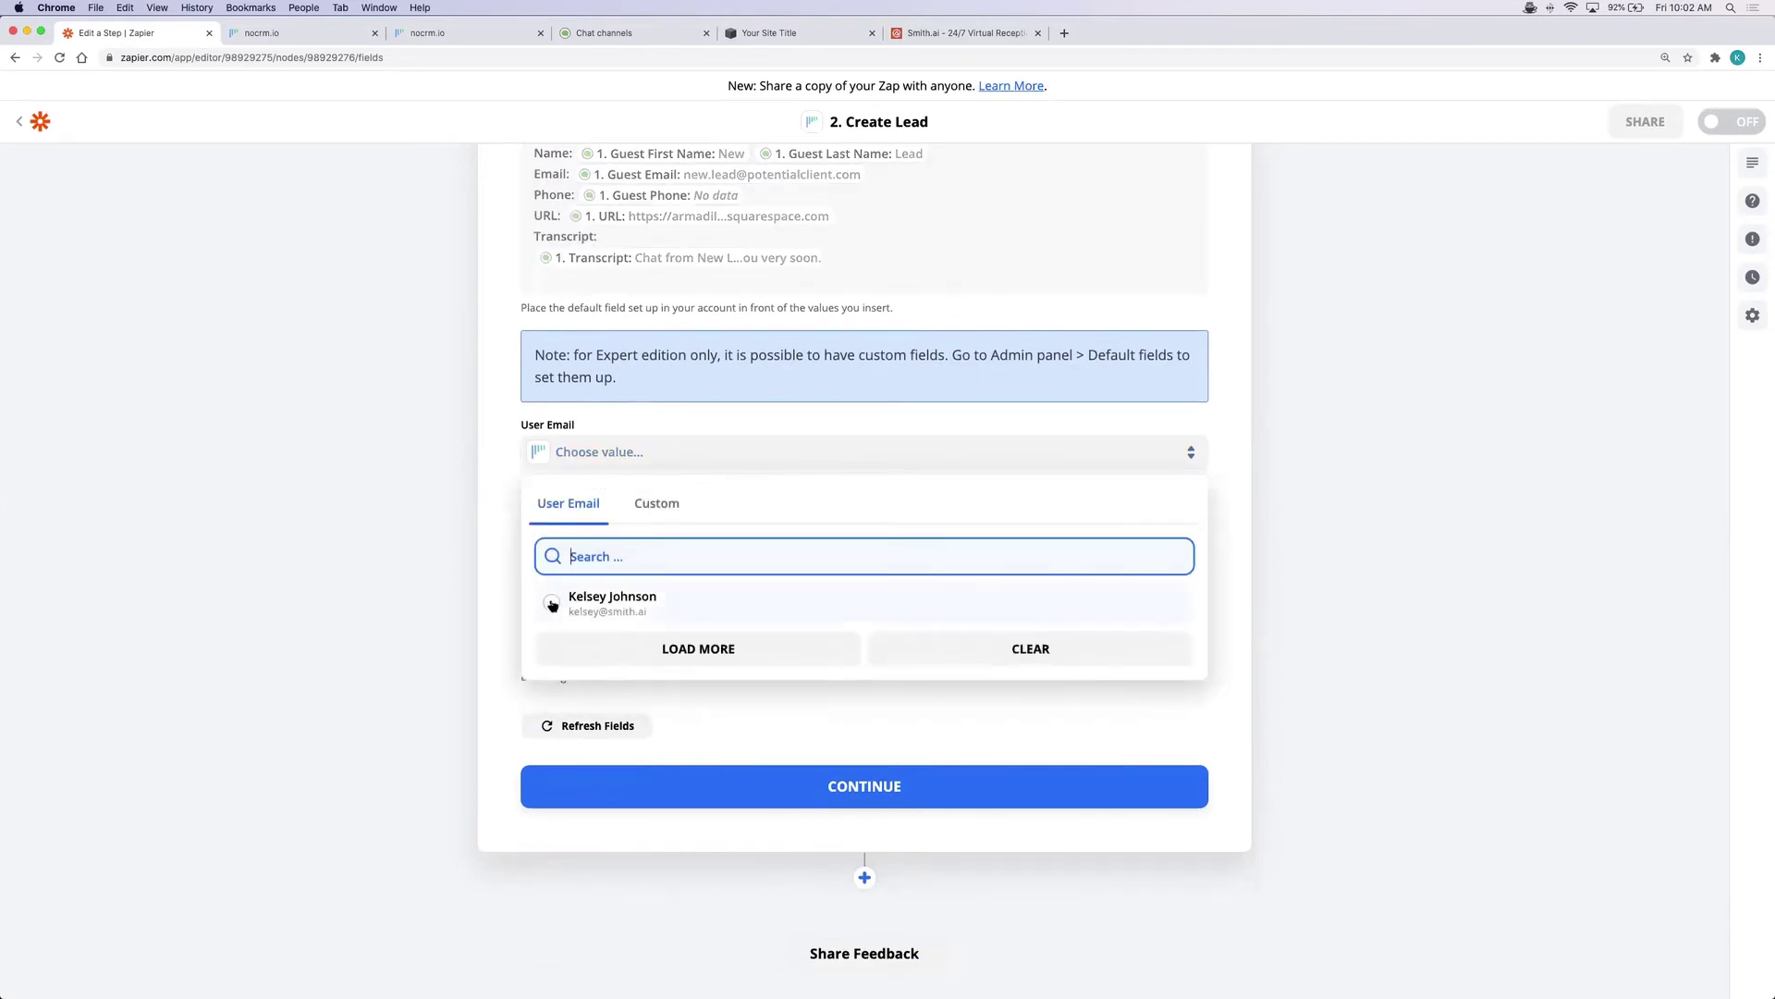
left_click(550, 605)
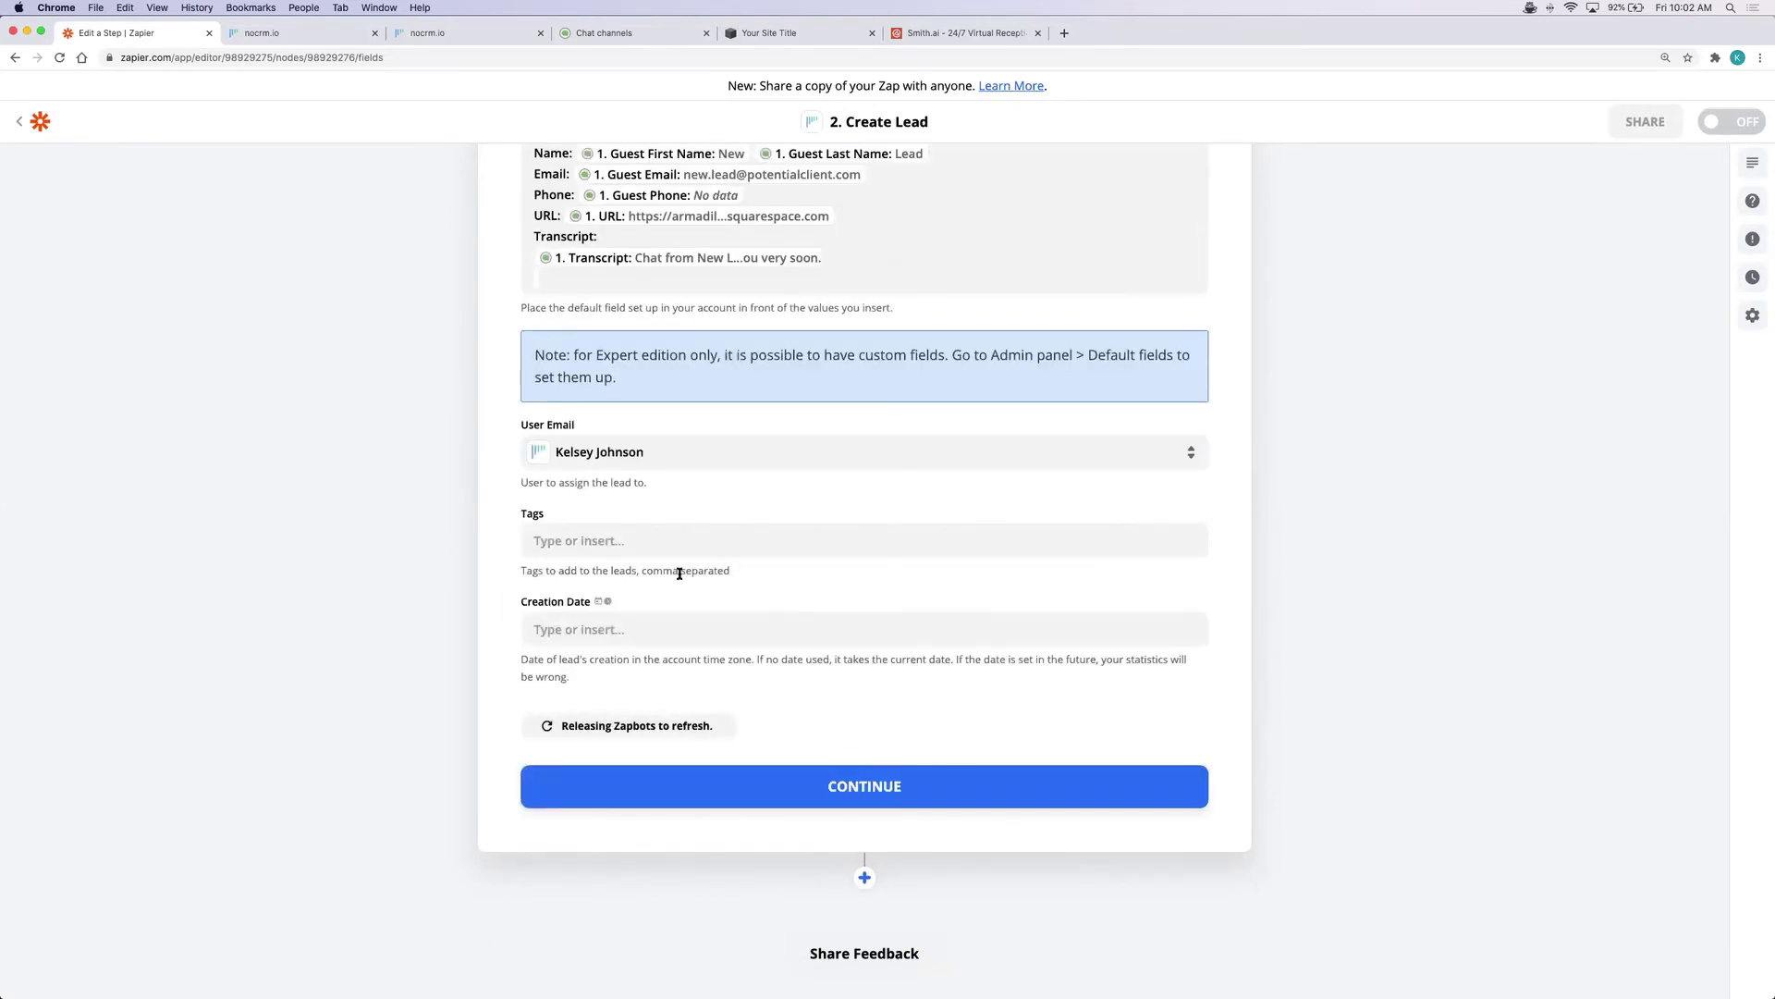
Tag the lead 'Smith.ai Chat'
left_click(668, 546)
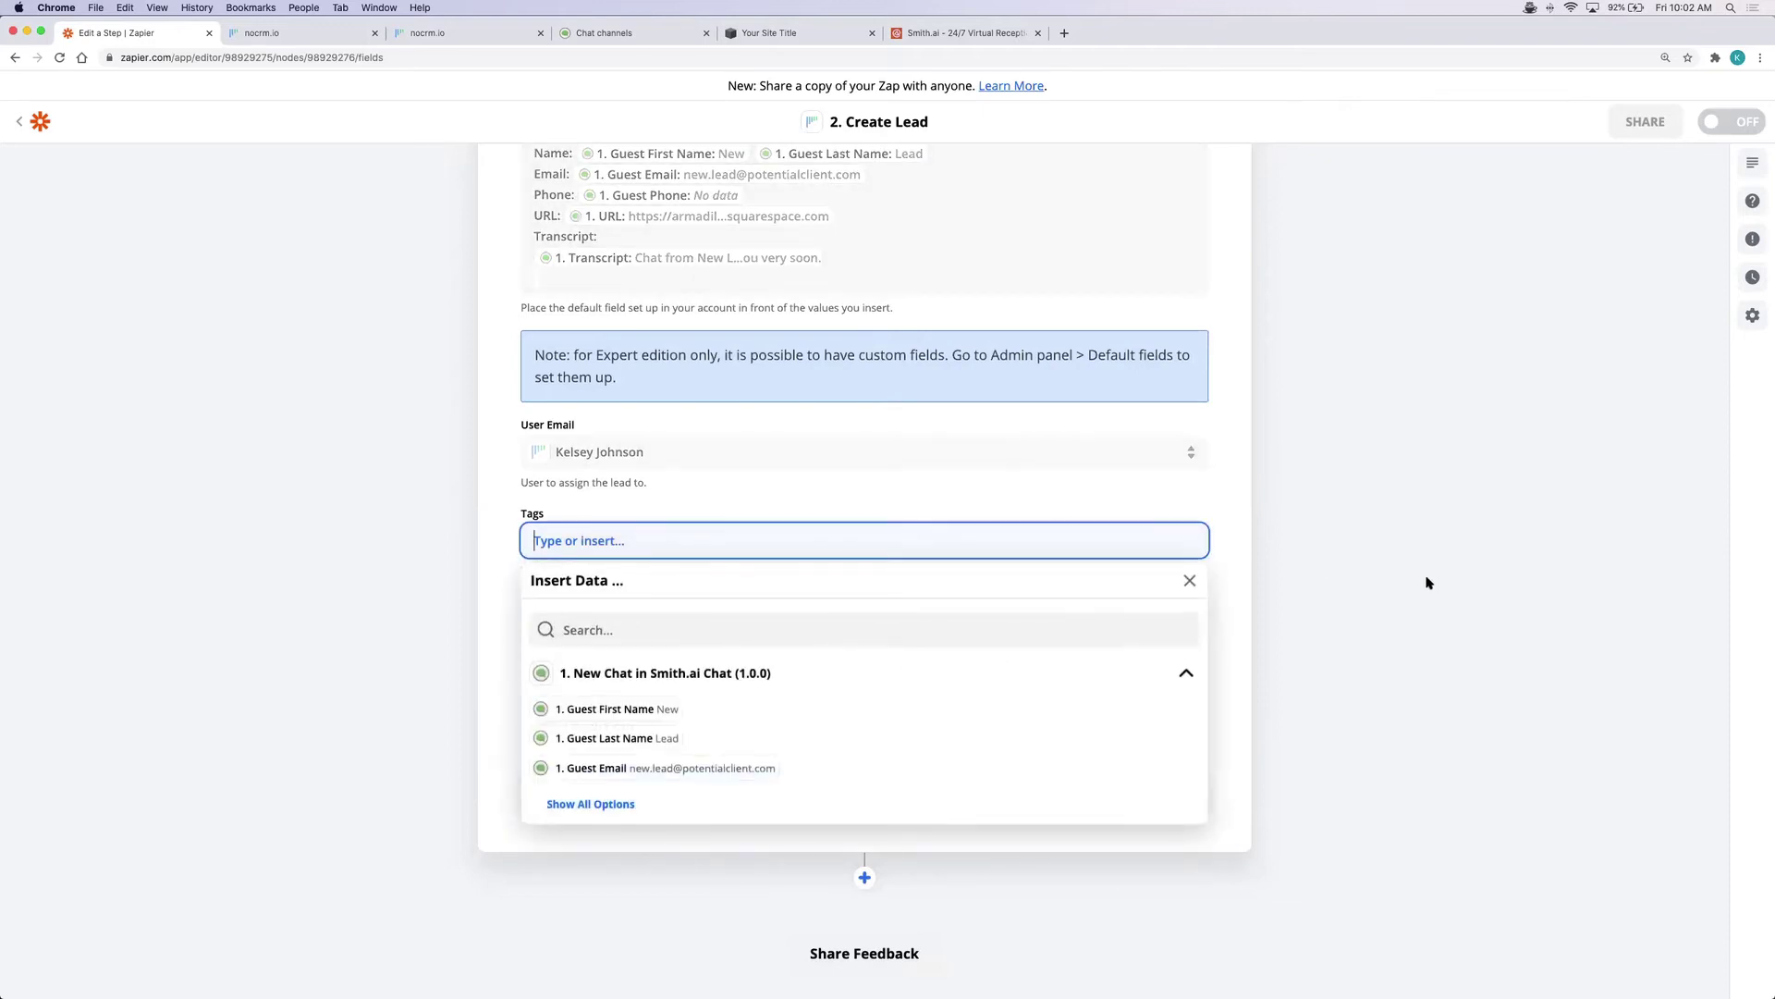
type("Smith.ai Chat")
left_click(1190, 580)
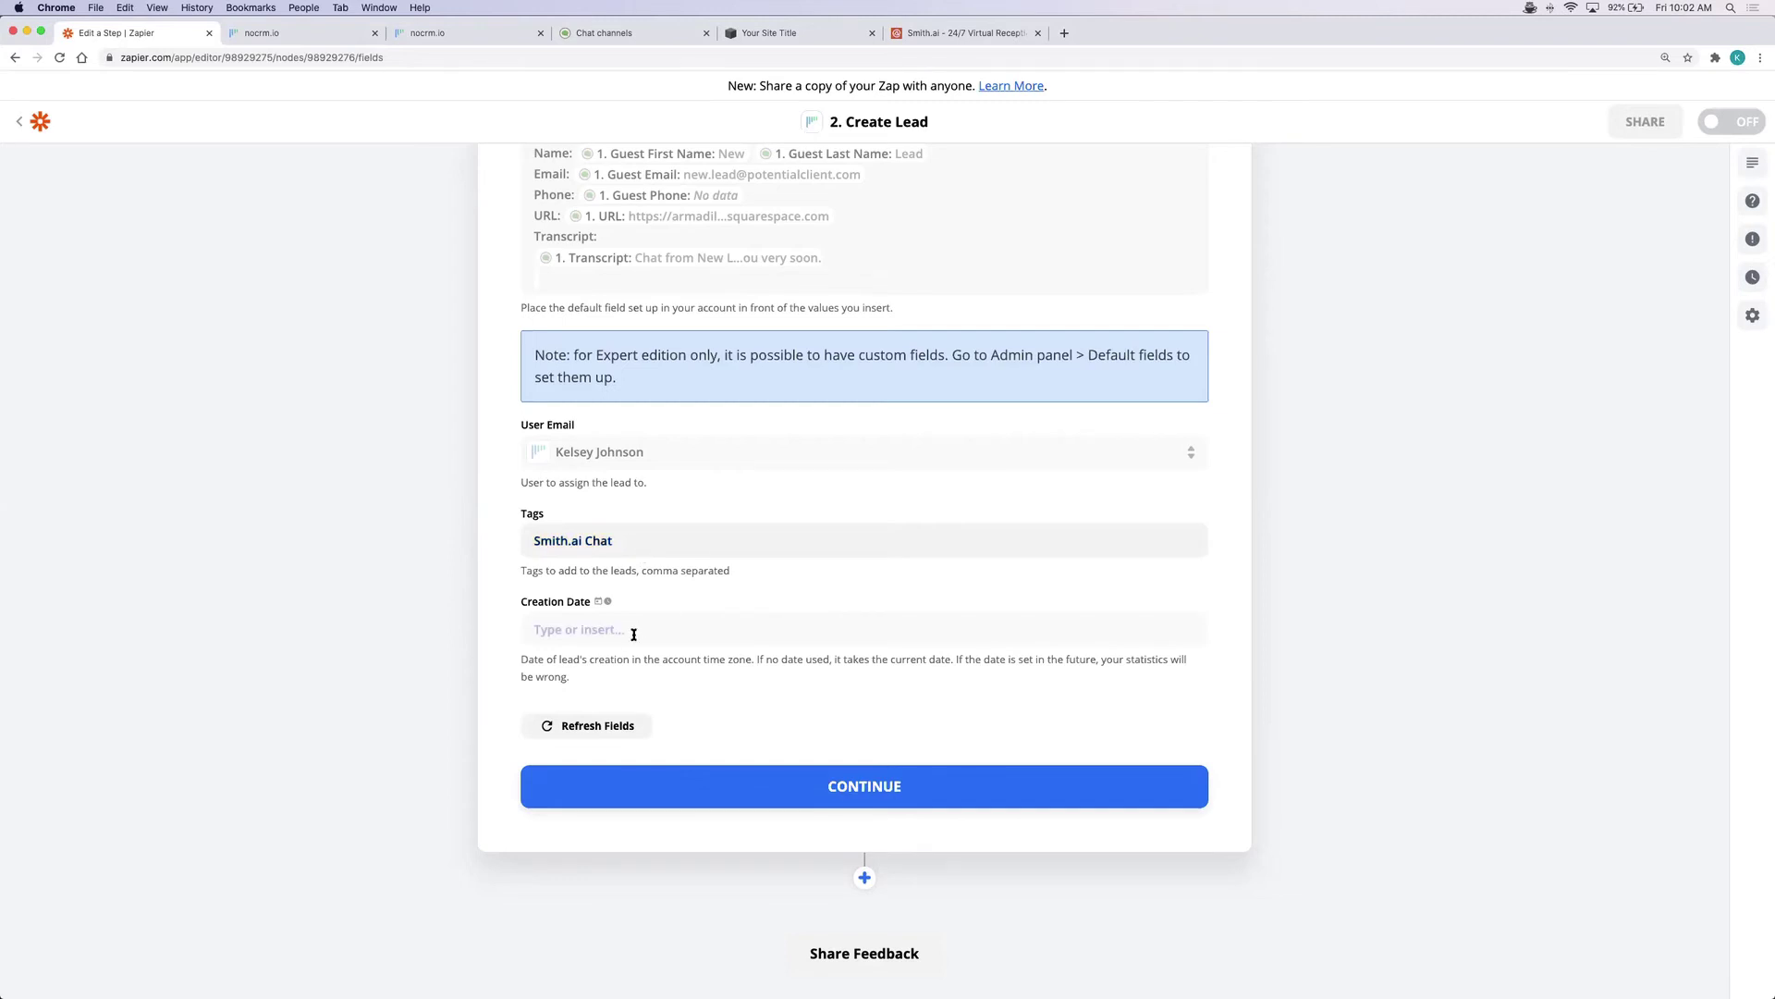
Set the Creation Date to the chat's Time Created and continue
left_click(564, 629)
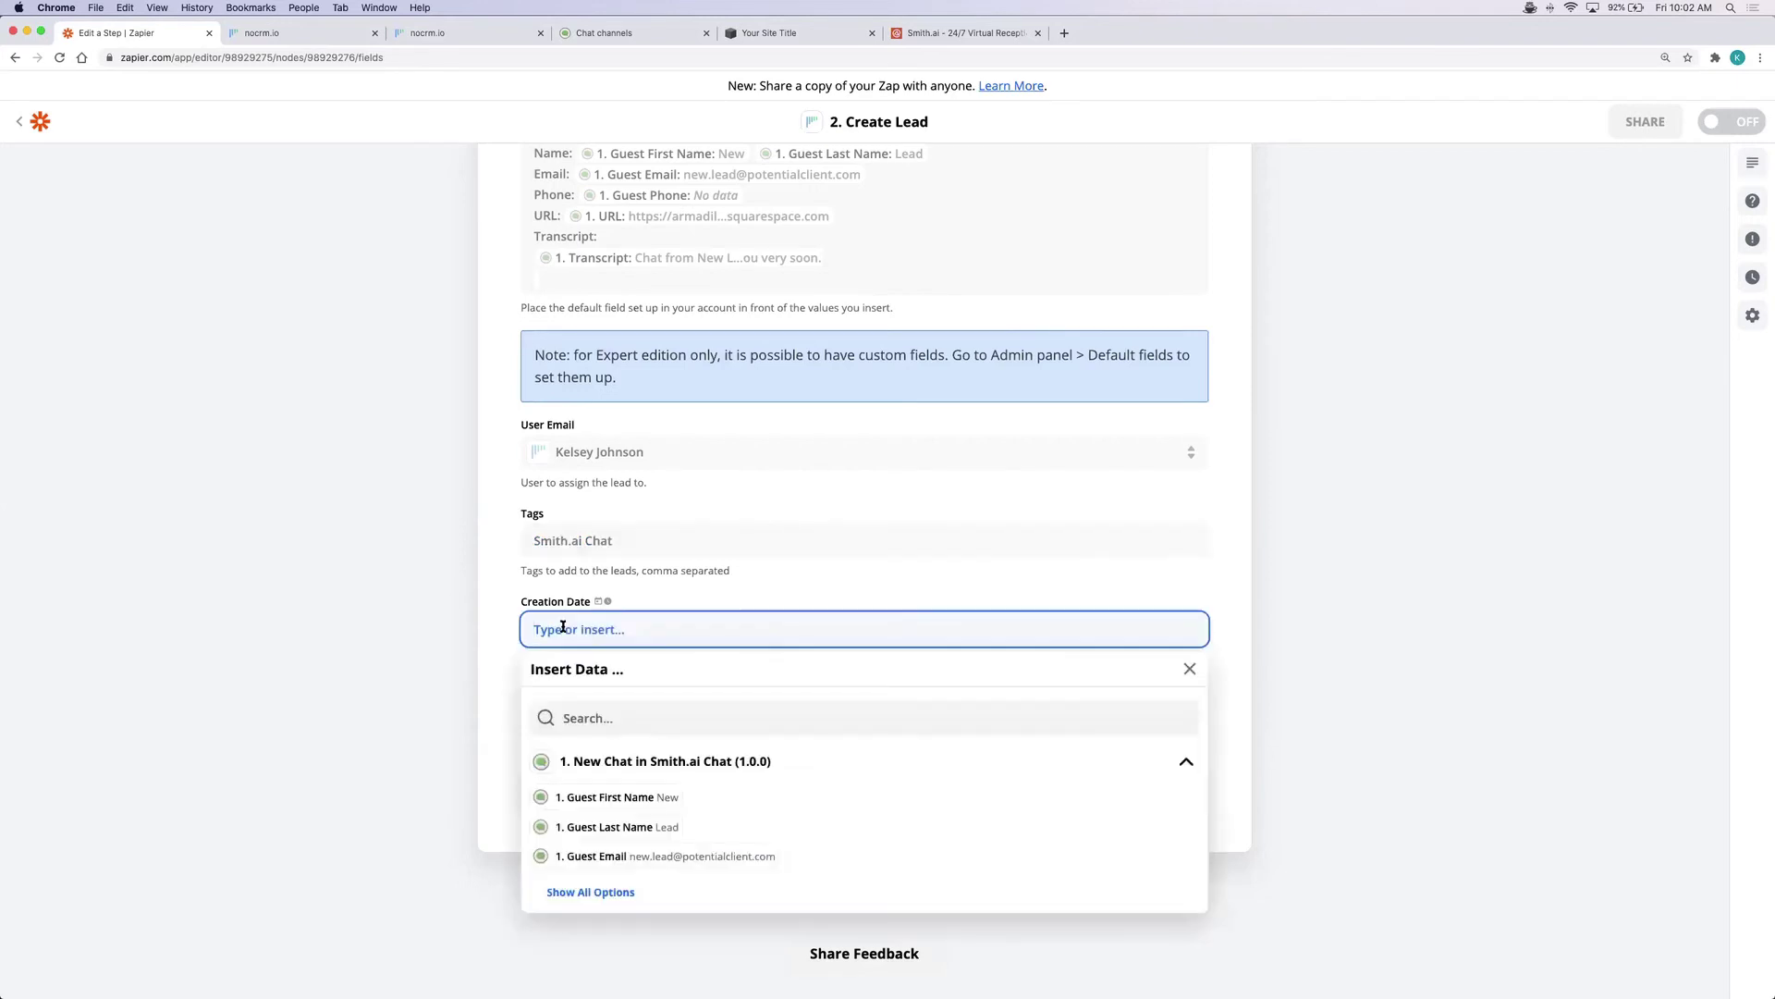
scroll(599, 724, "down", 1)
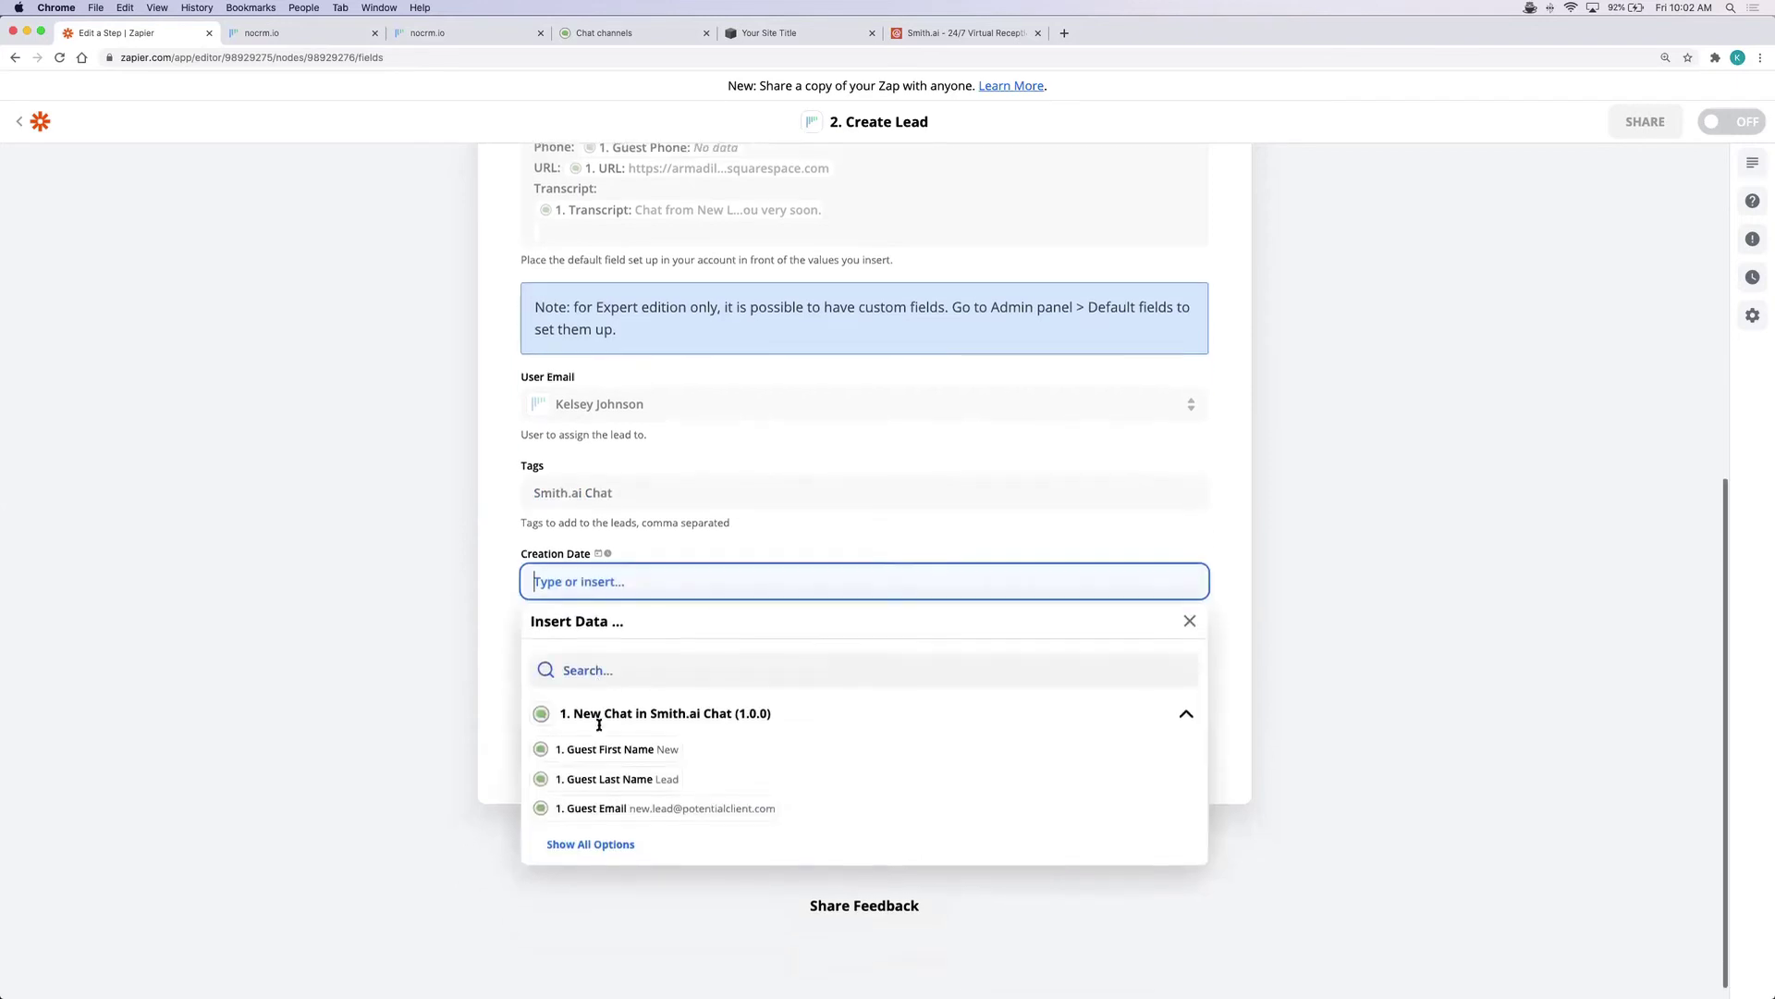
left_click(592, 829)
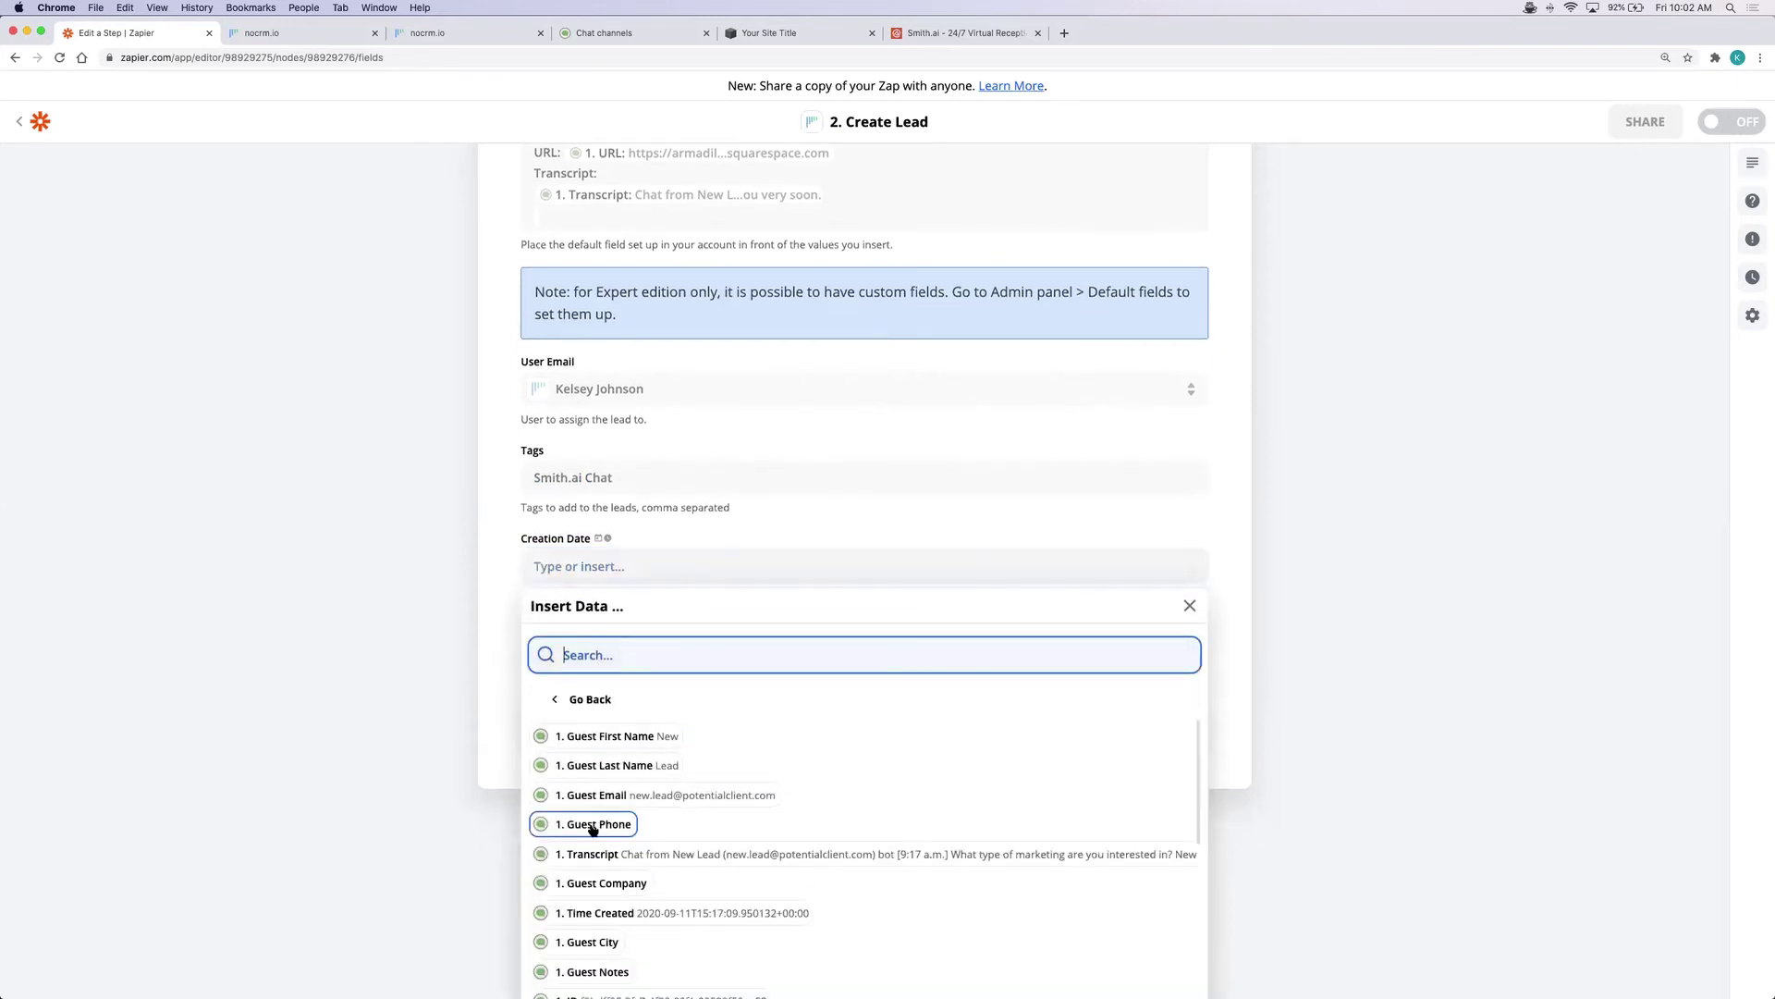
left_click(622, 914)
left_click(1309, 749)
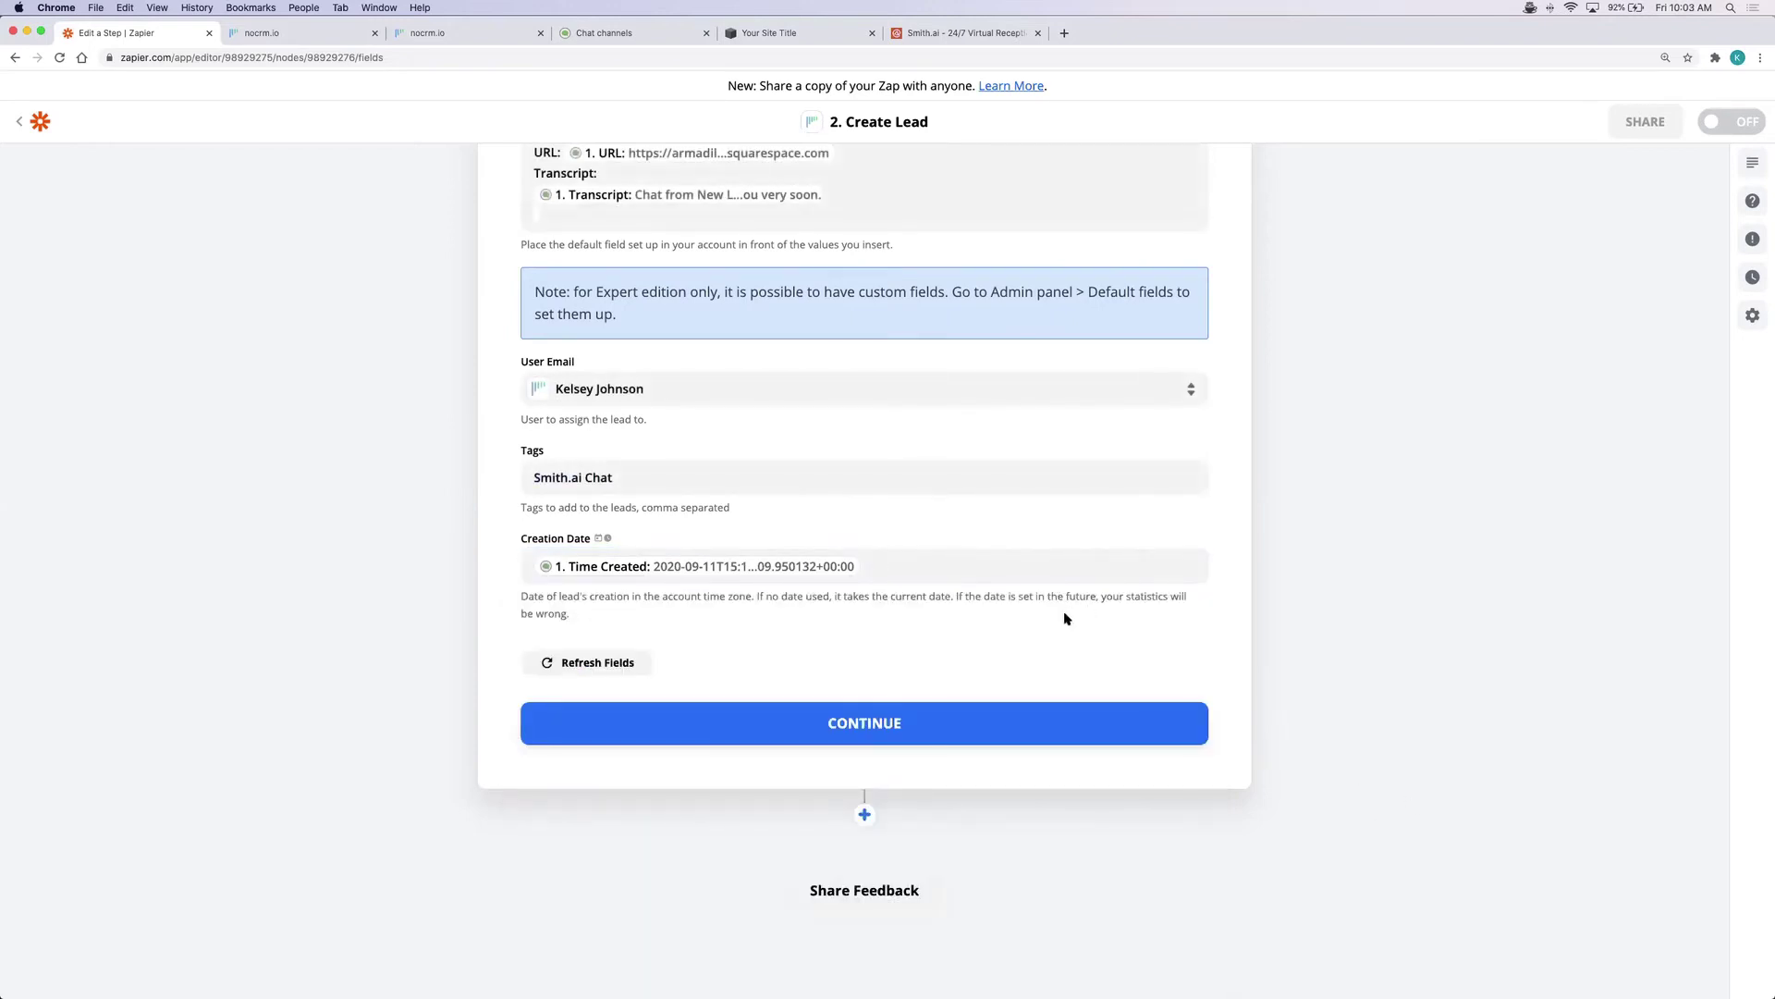
left_click(895, 714)
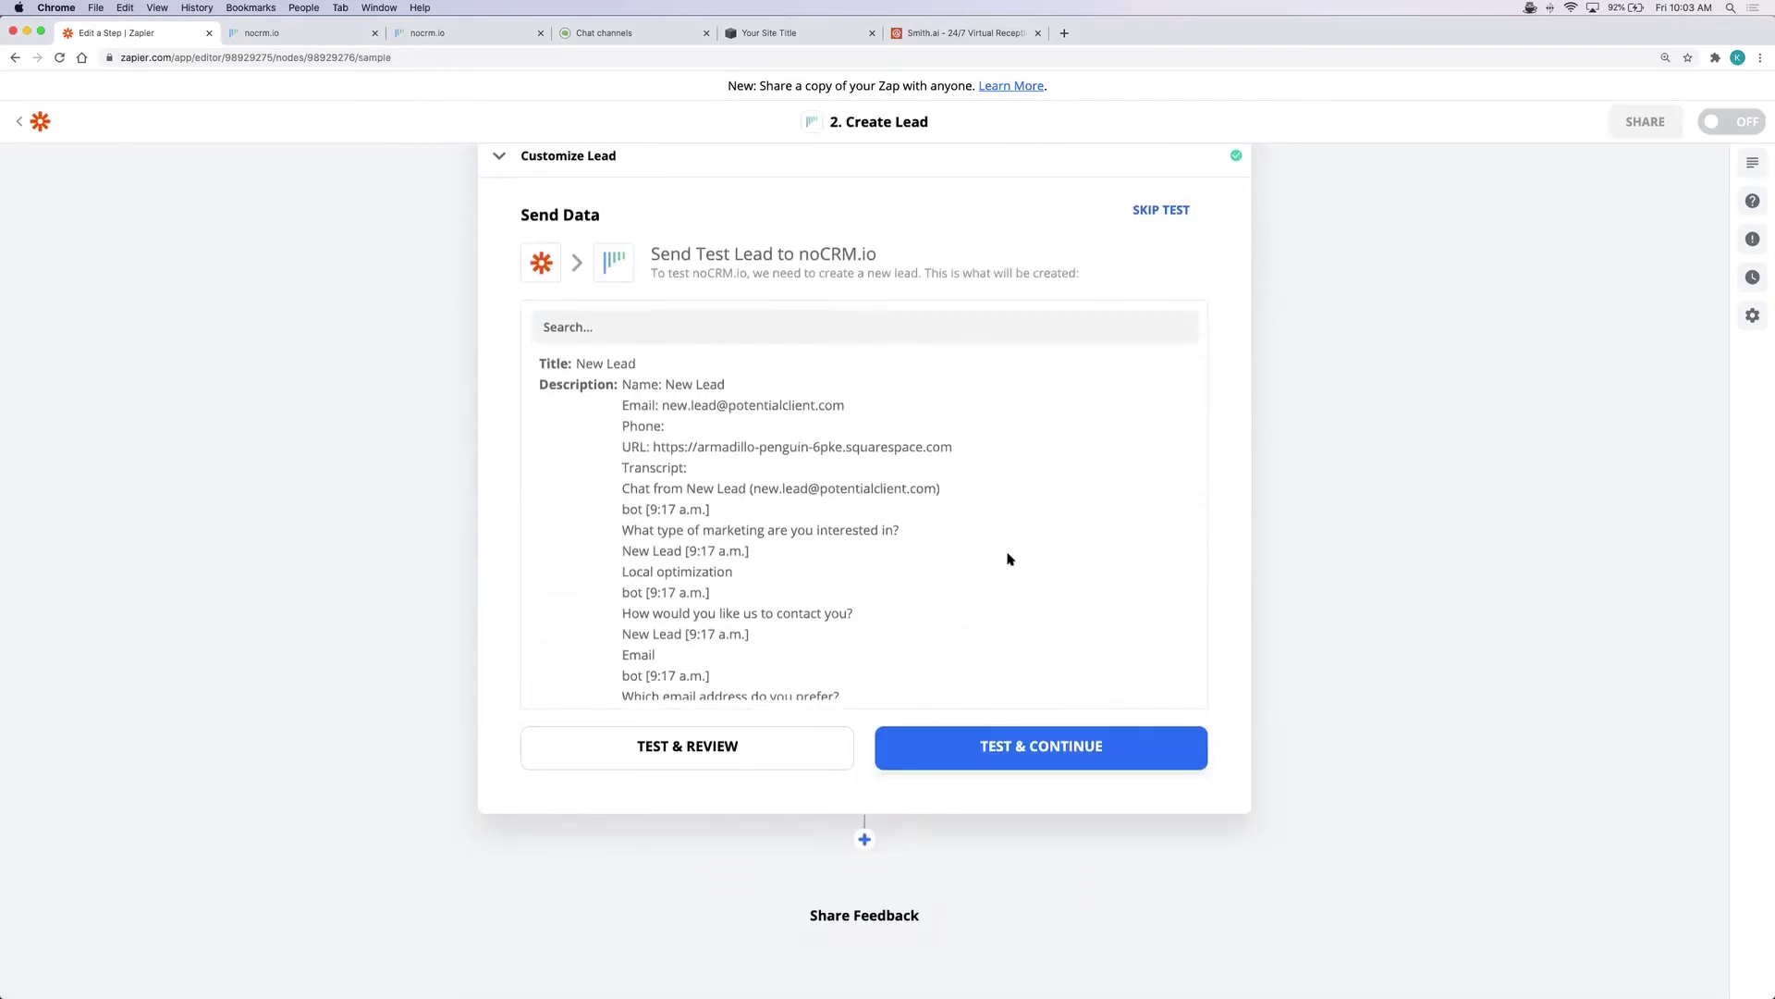
Send a test lead to noCRM.io, confirm it succeeded, and turn the zap on
left_click(1043, 751)
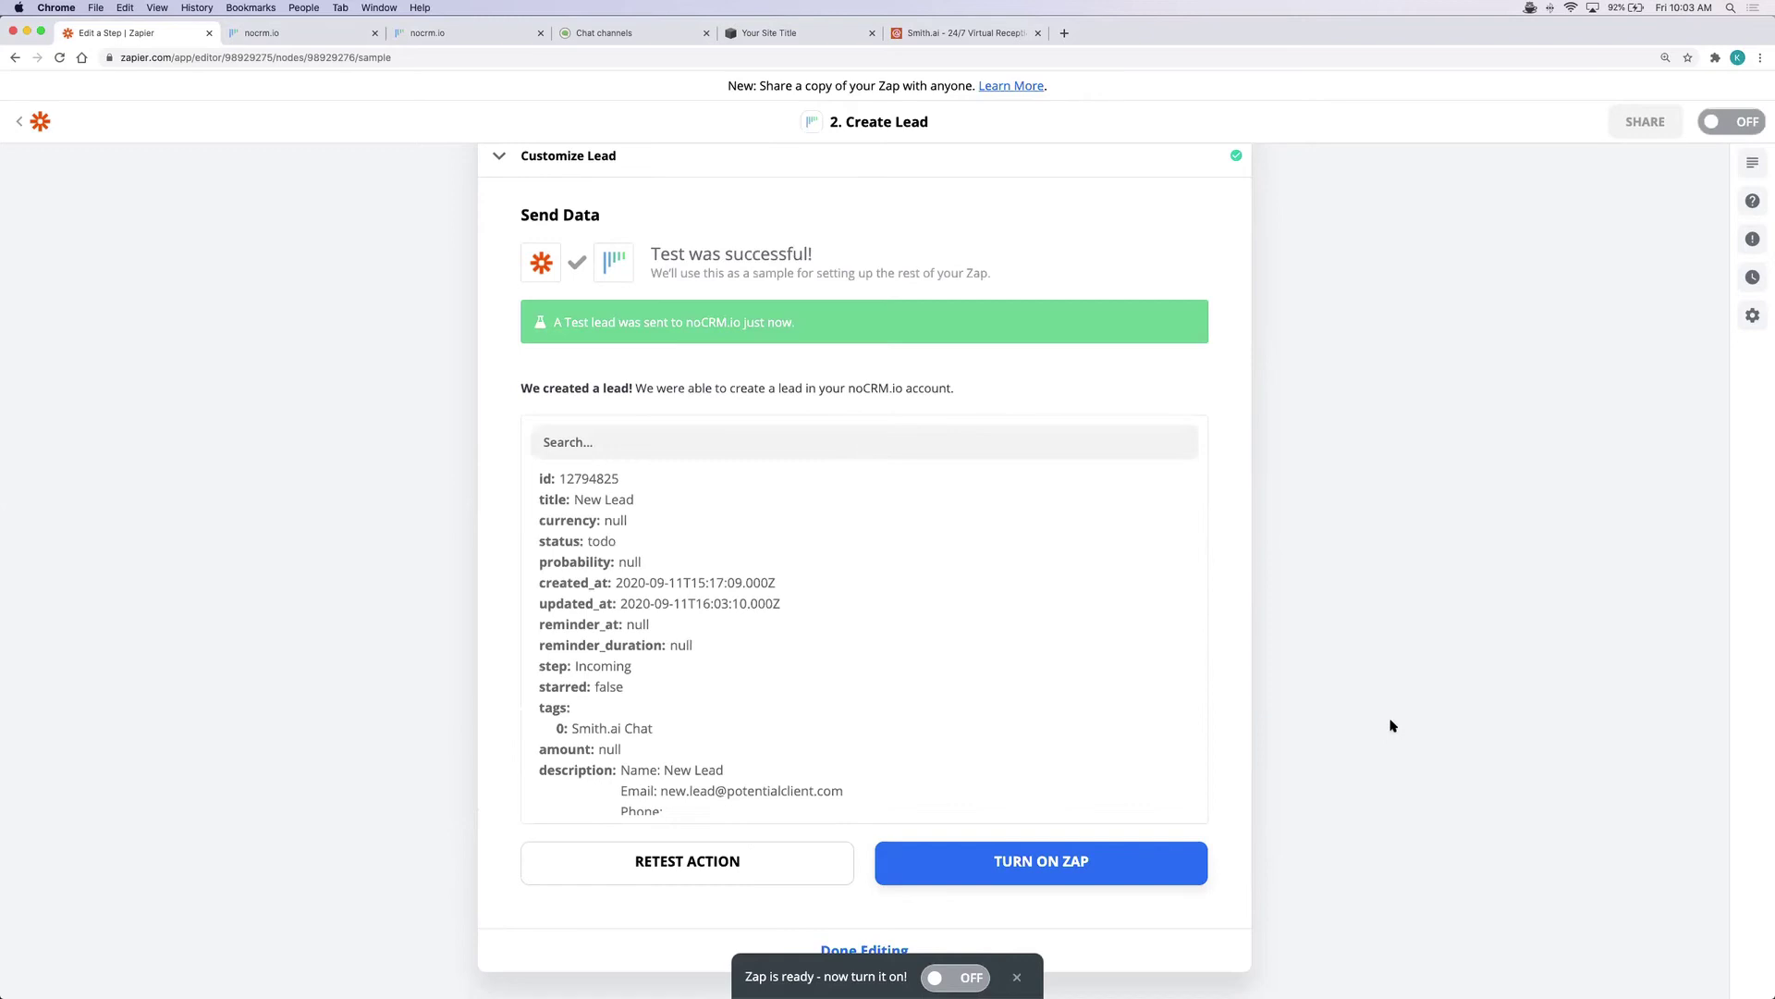
scroll(1391, 725, "down", 2)
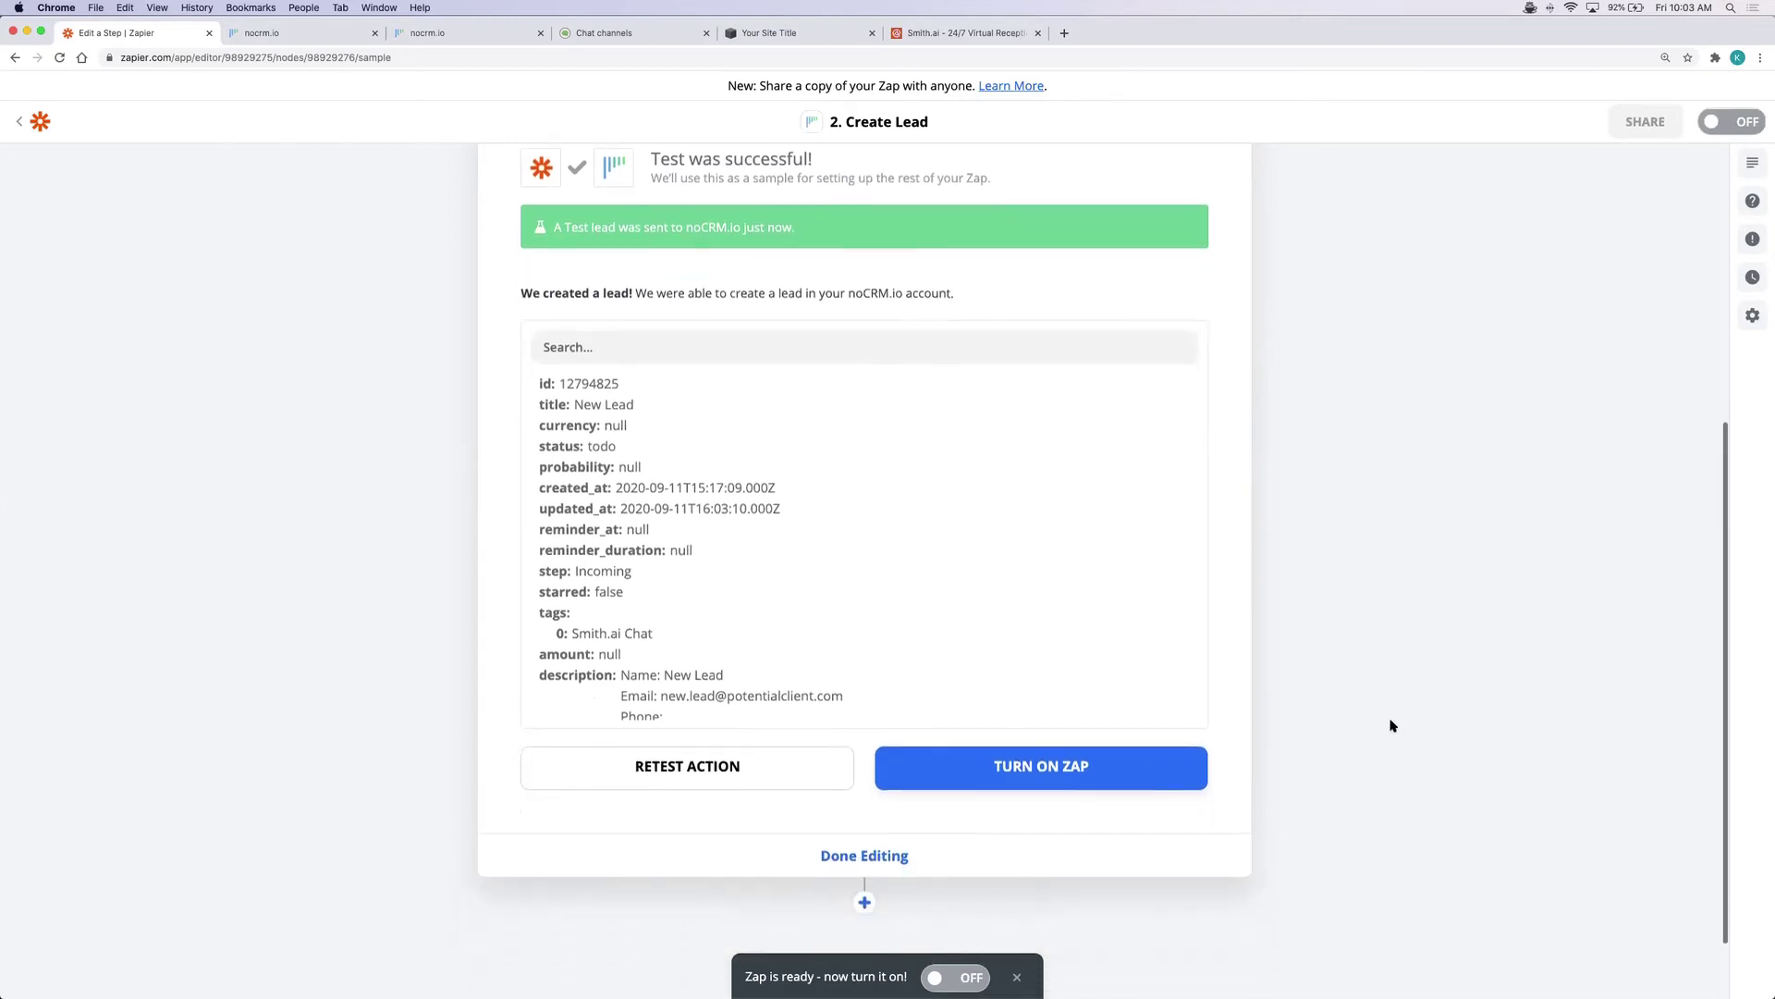
scroll(1248, 564, "up", 1)
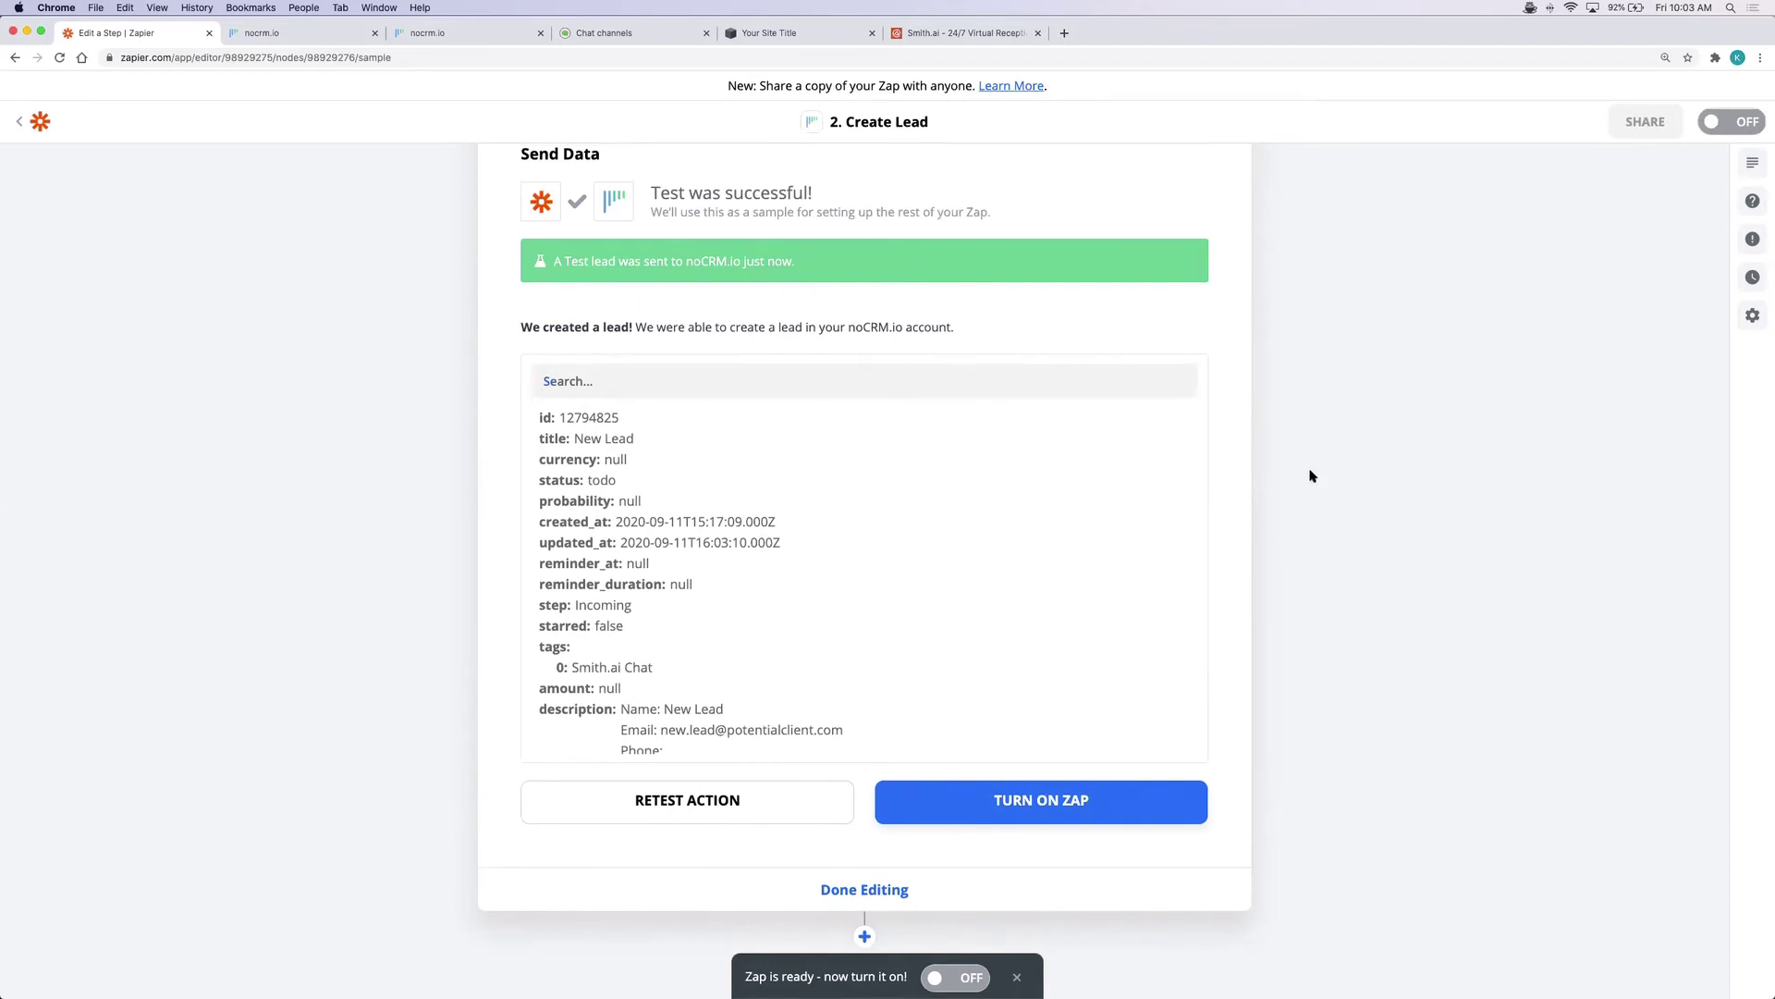
scroll(1310, 476, "down", 1)
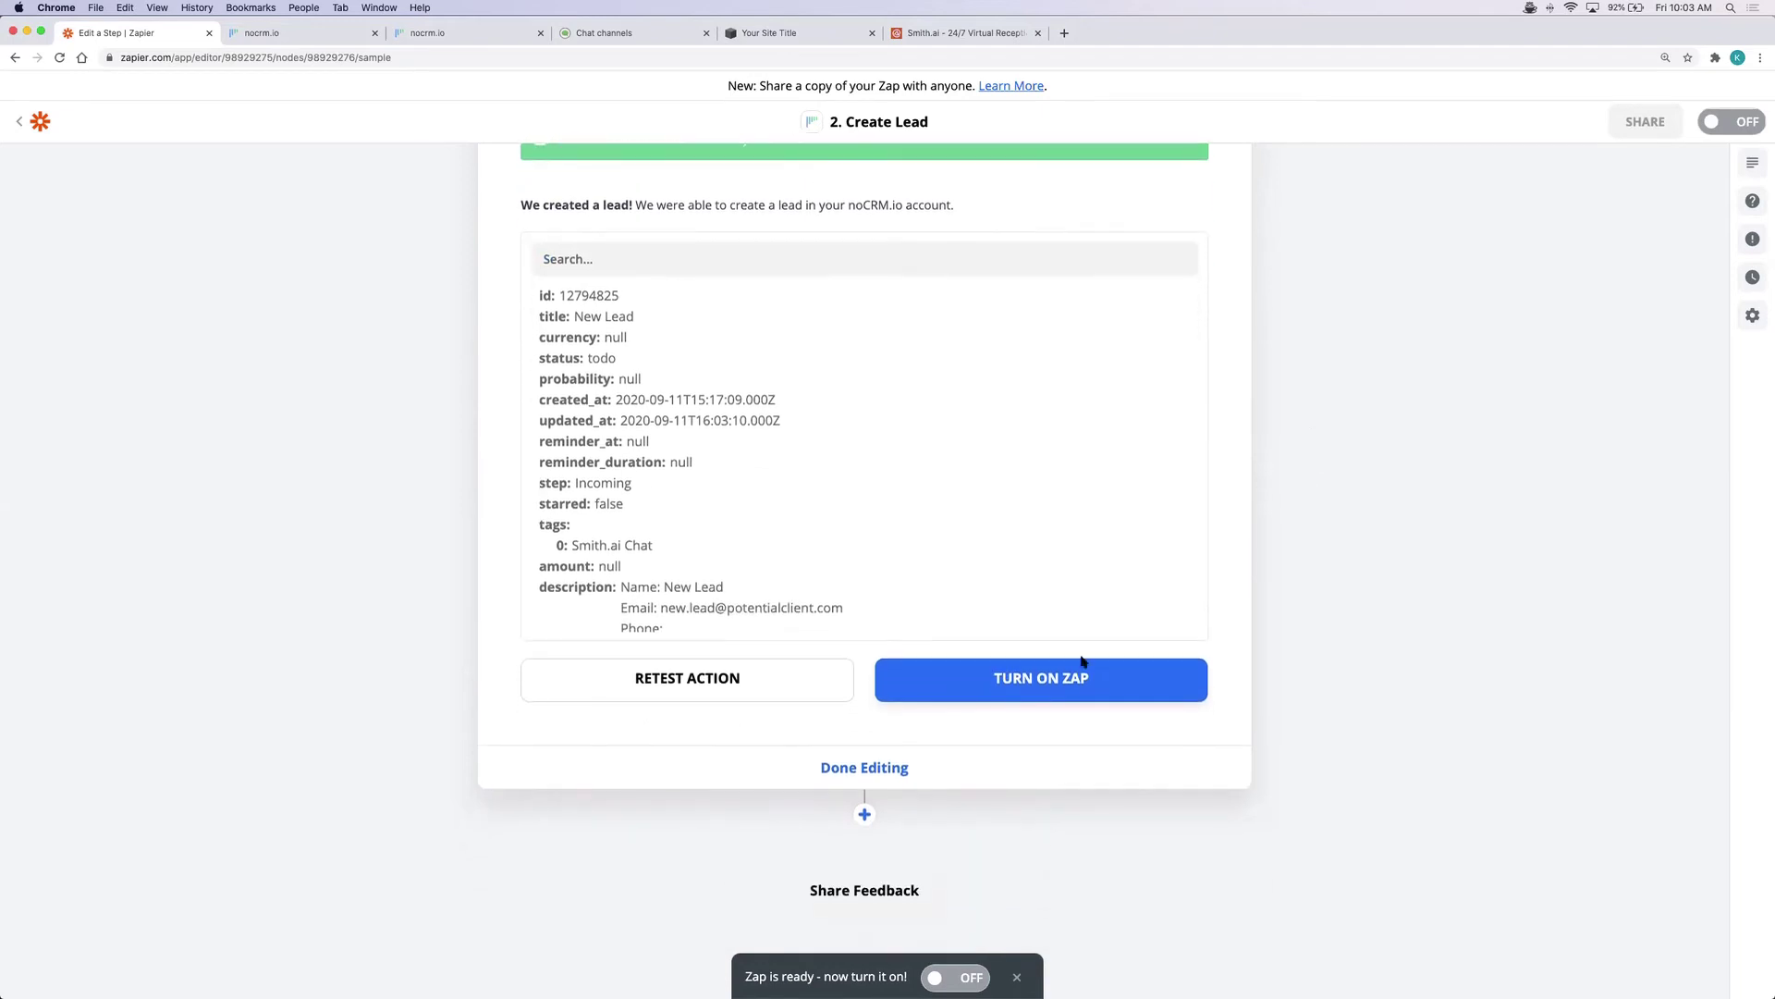
left_click(1047, 681)
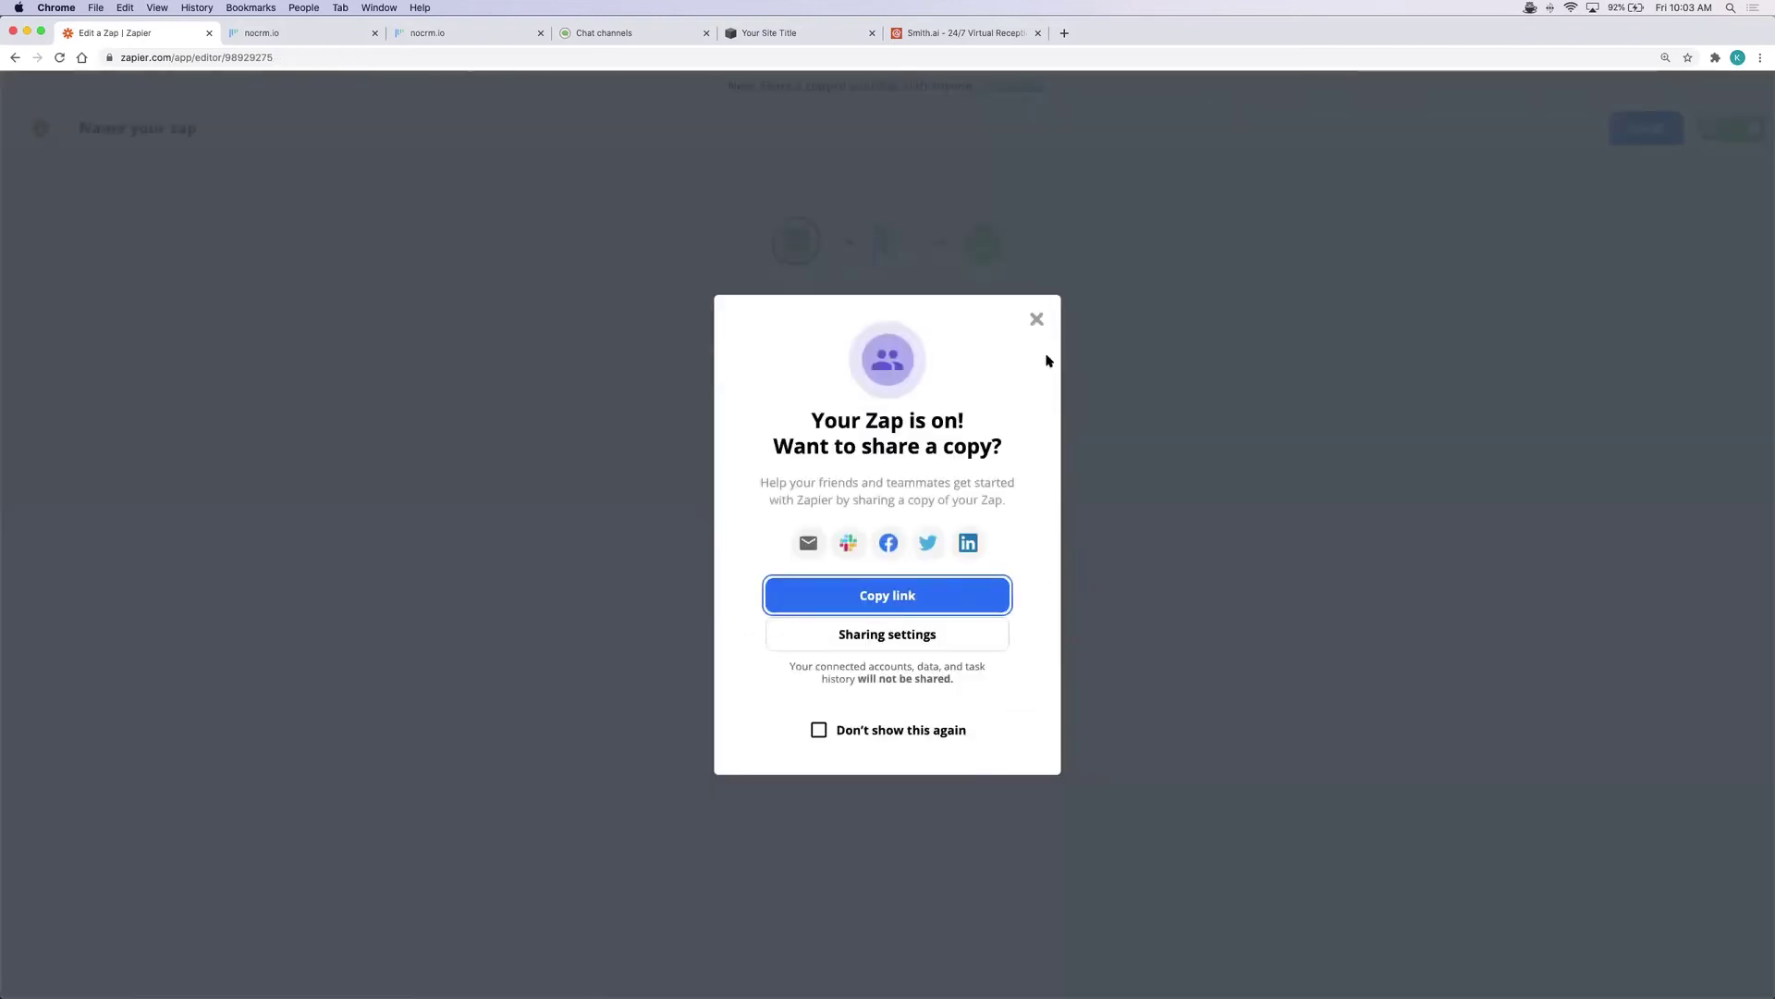
Dismiss the share prompt and rename the zap 'Smith.ai Chat Leads to noCRM.io'
left_click(1037, 319)
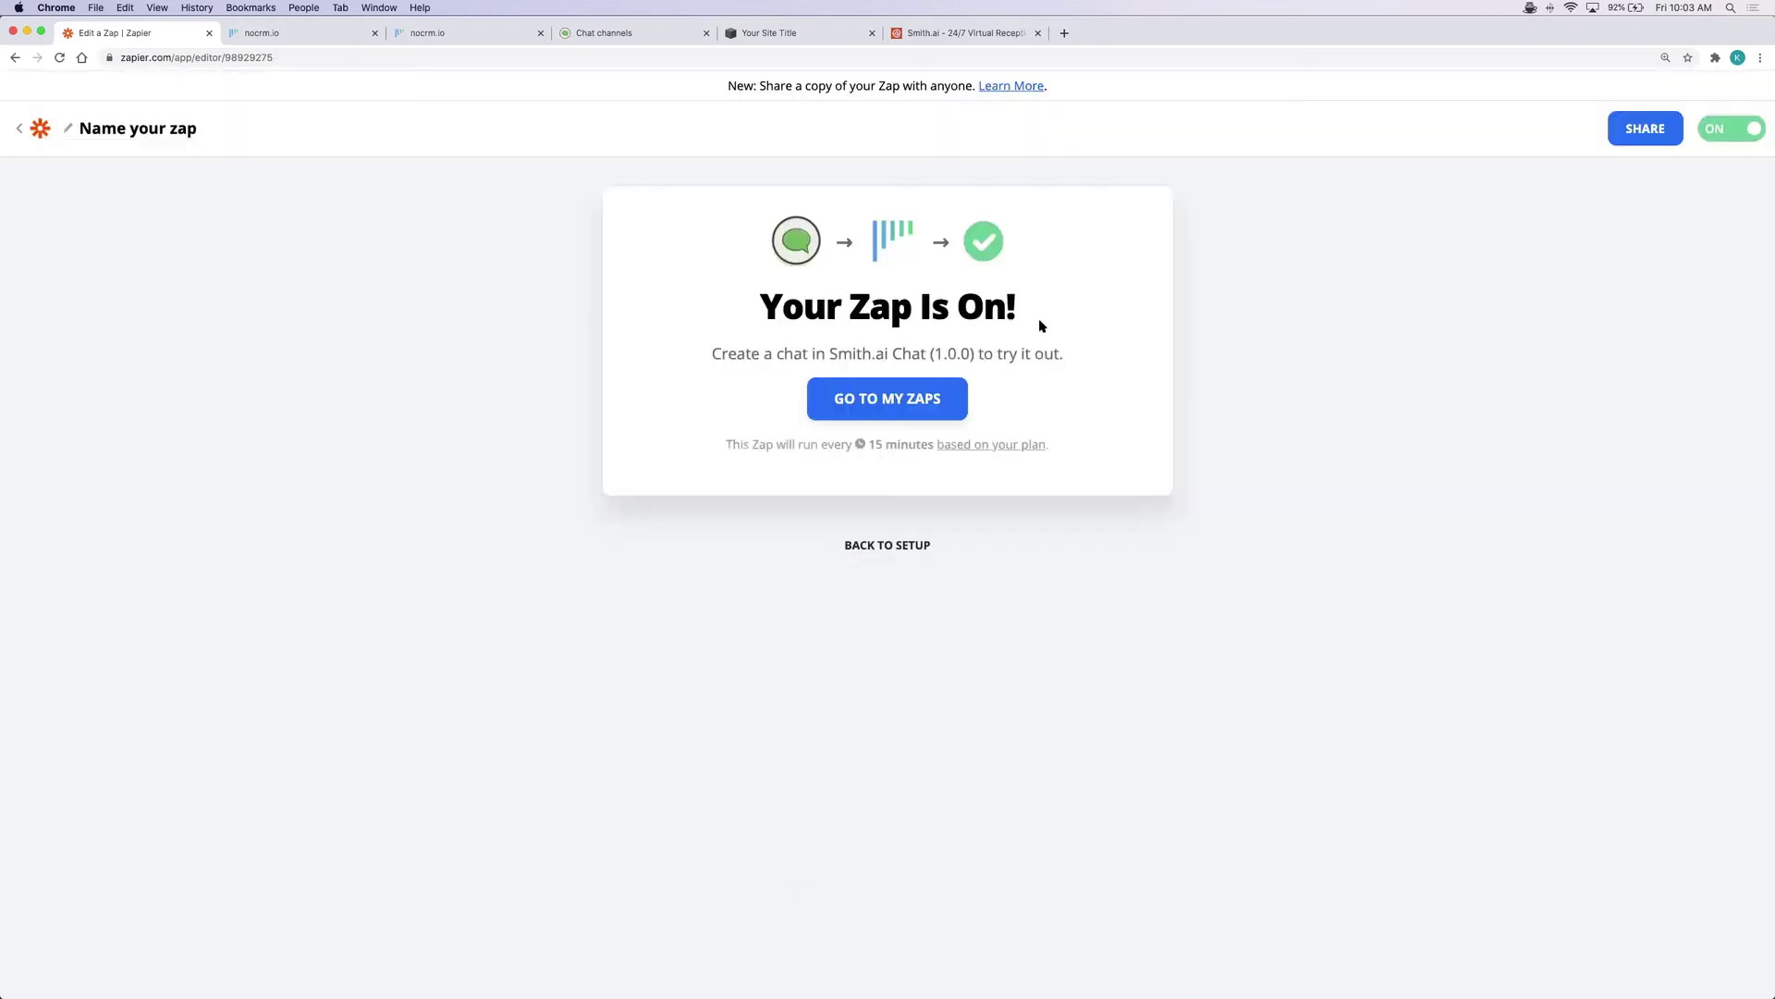
left_click(109, 129)
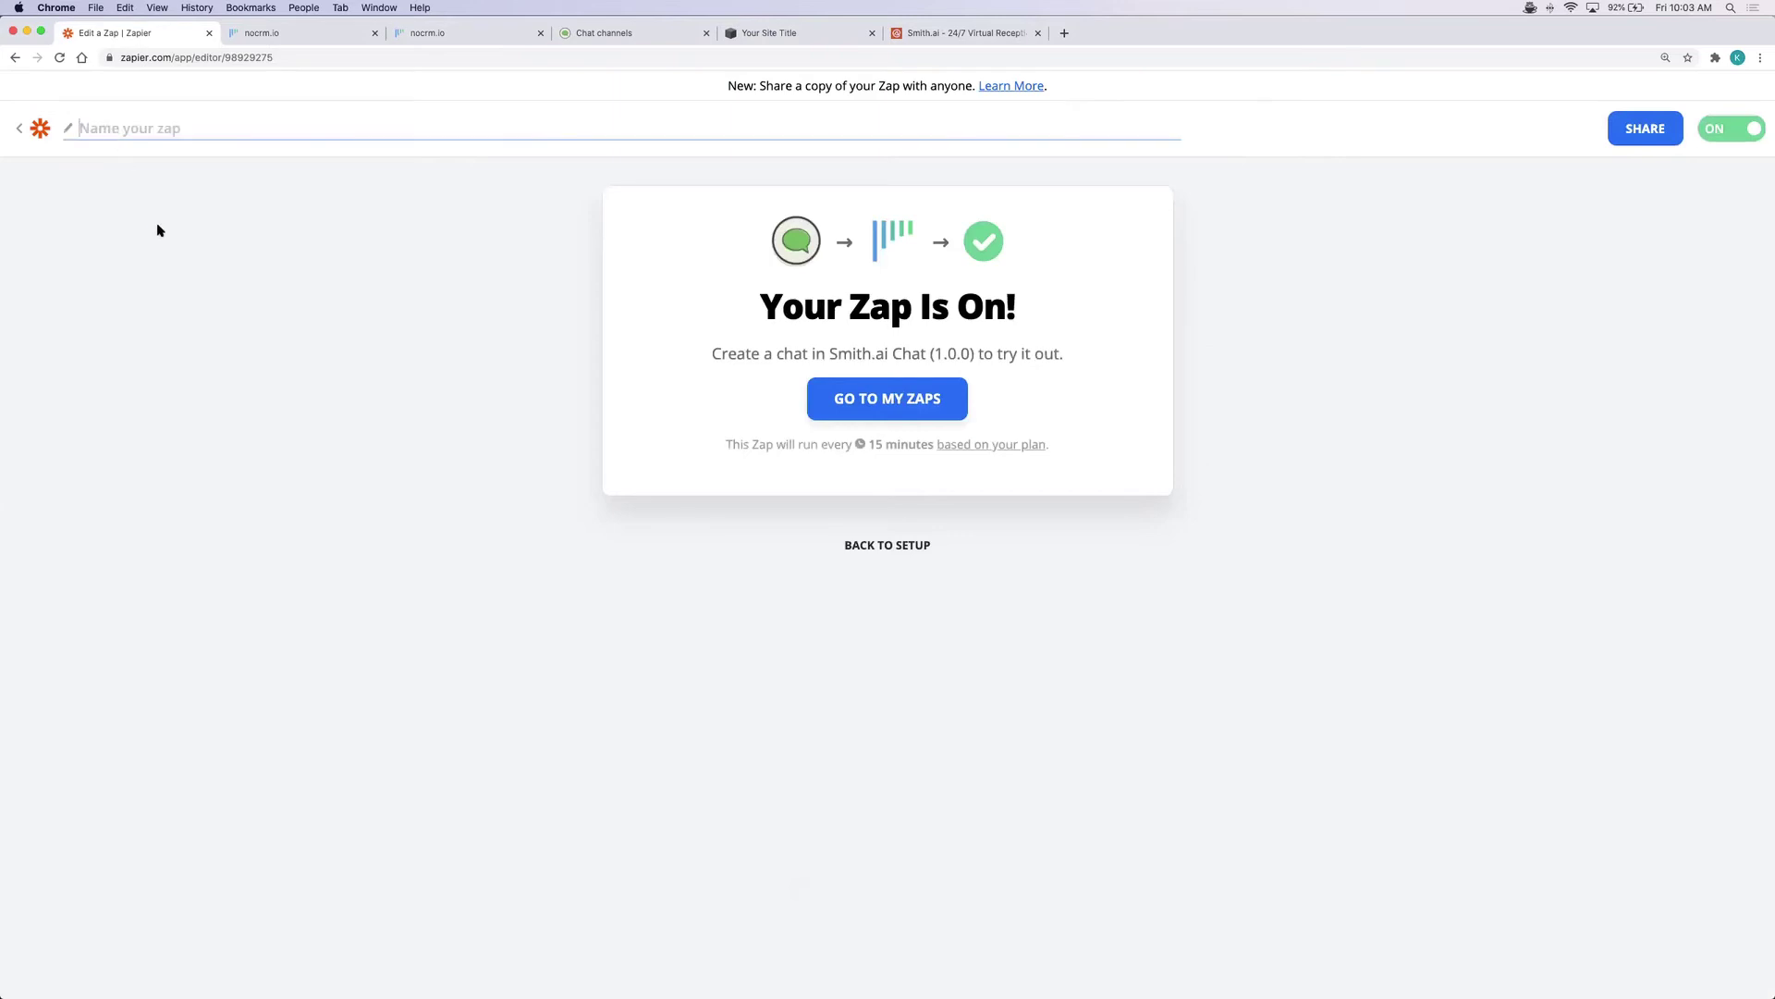
type("Smith.ai Chat Leads to noCRM.io")
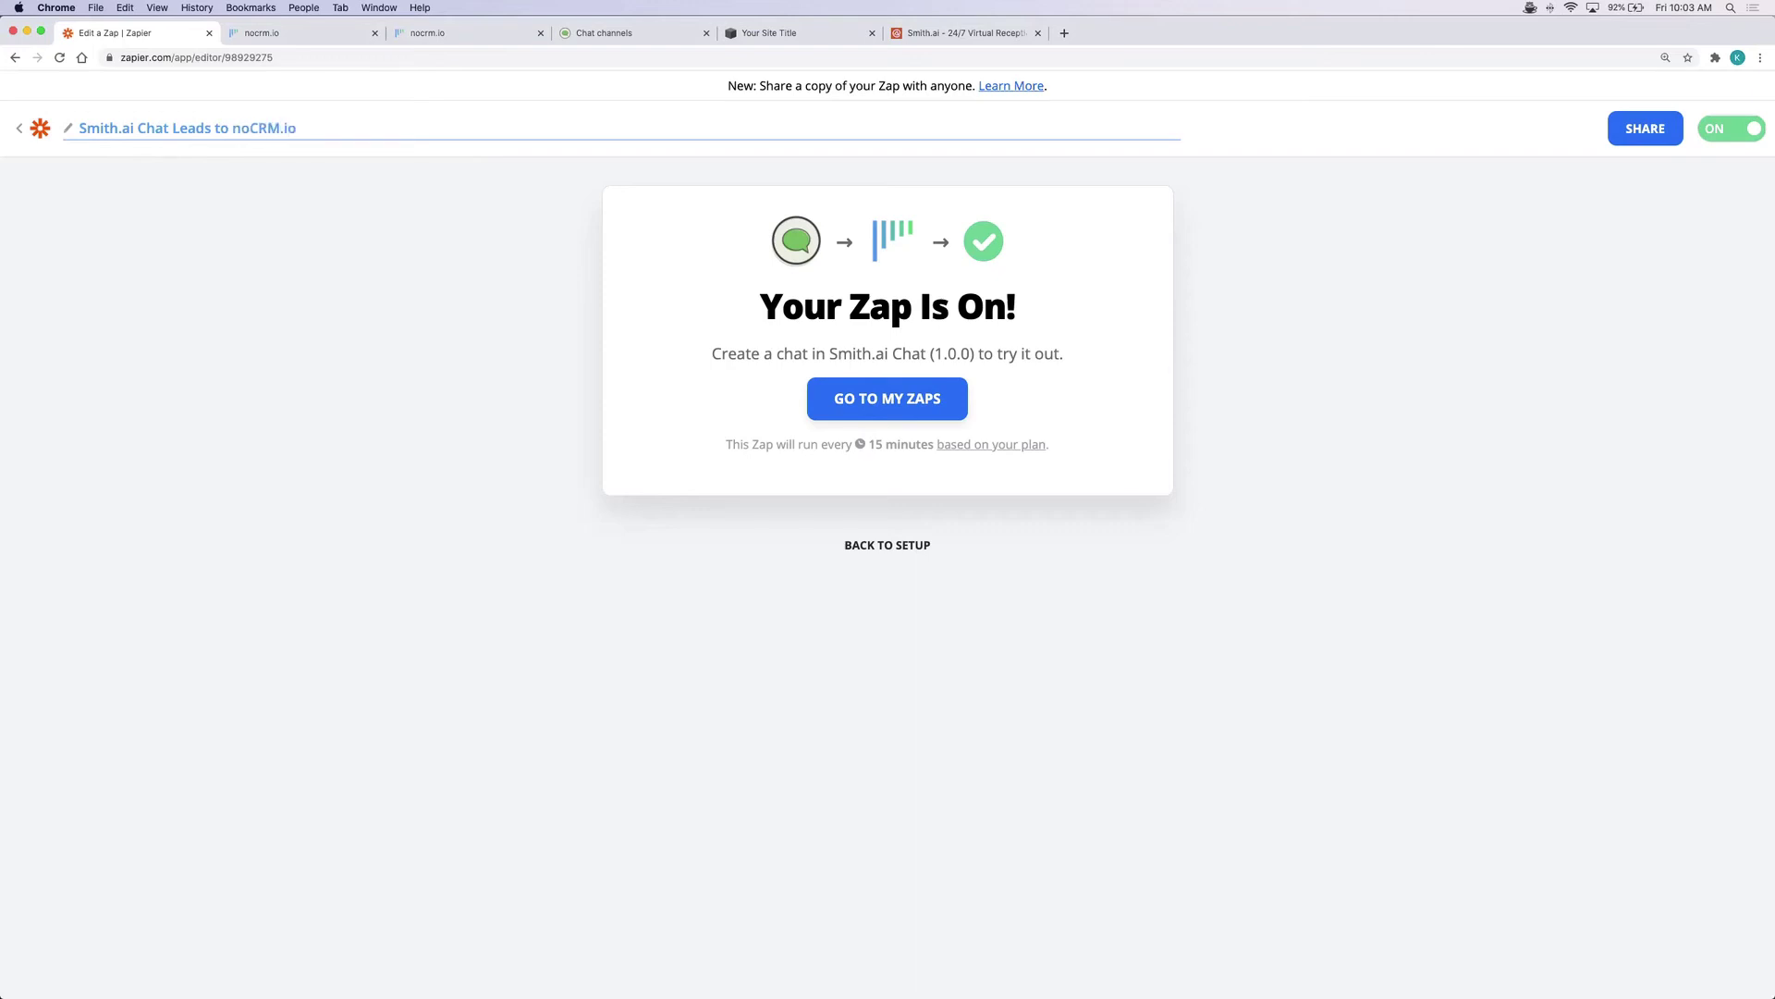
left_click(129, 270)
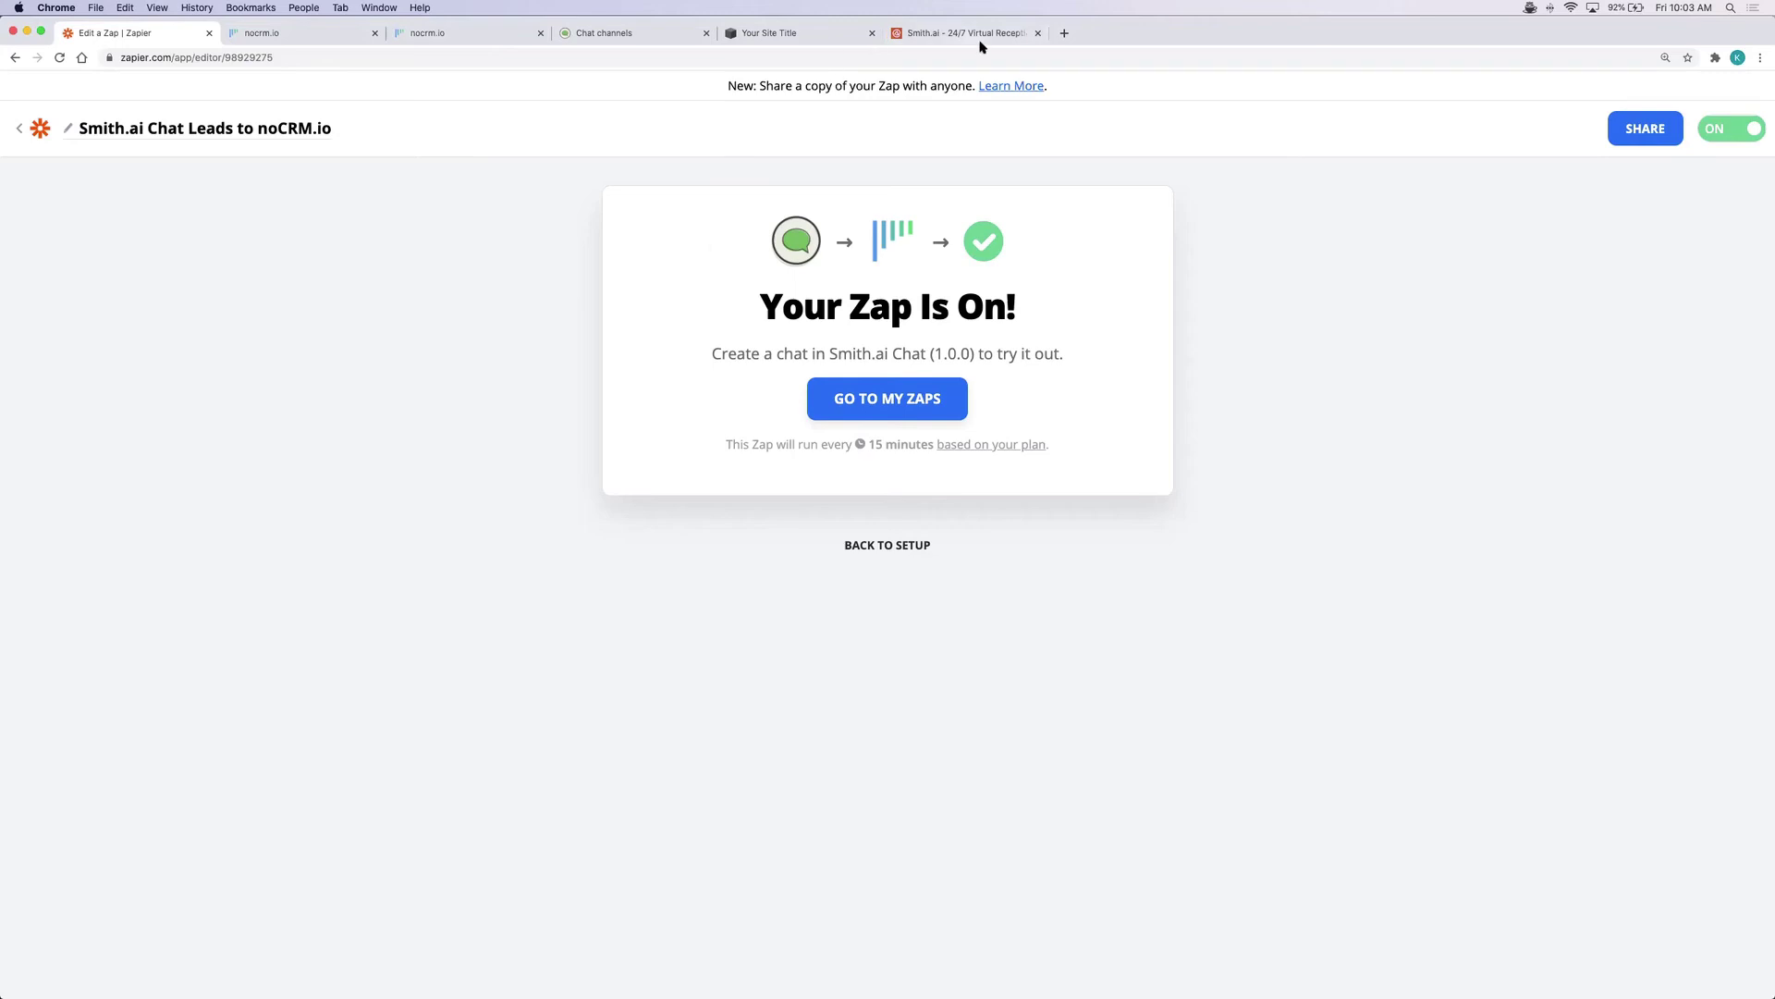
Open the Squarespace site's live chat, enter a visitor name and email, and start chatting
left_click(843, 35)
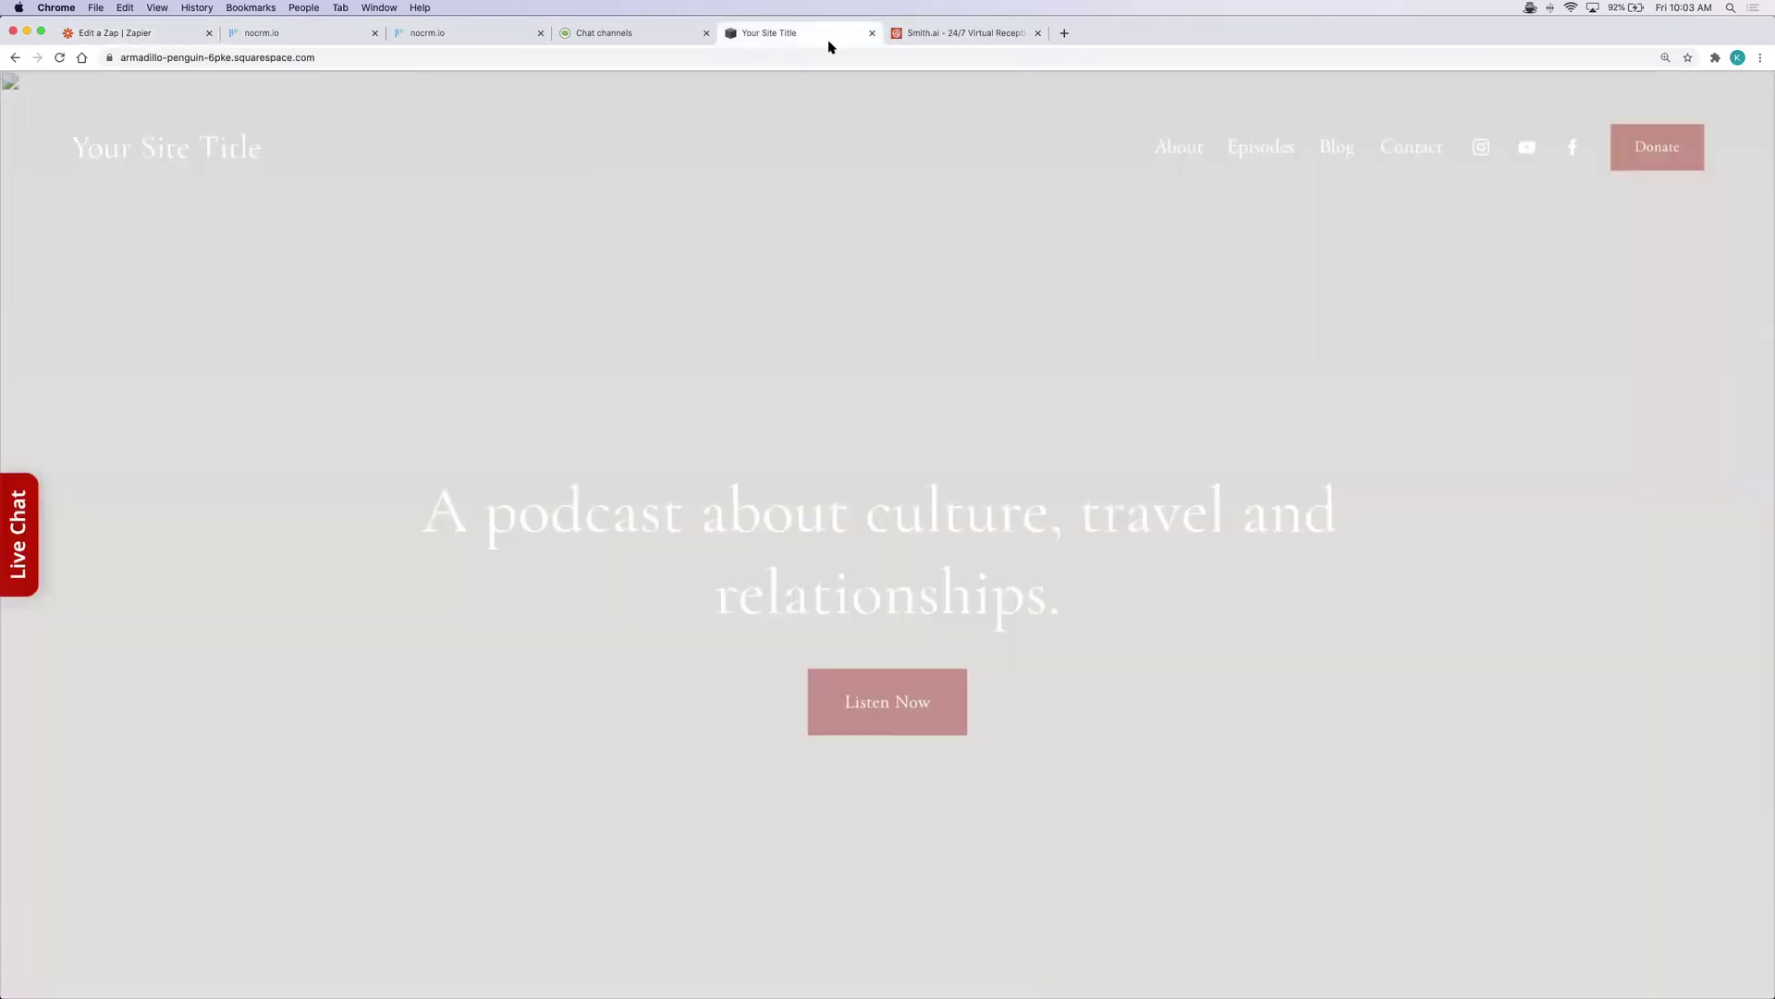
left_click(31, 523)
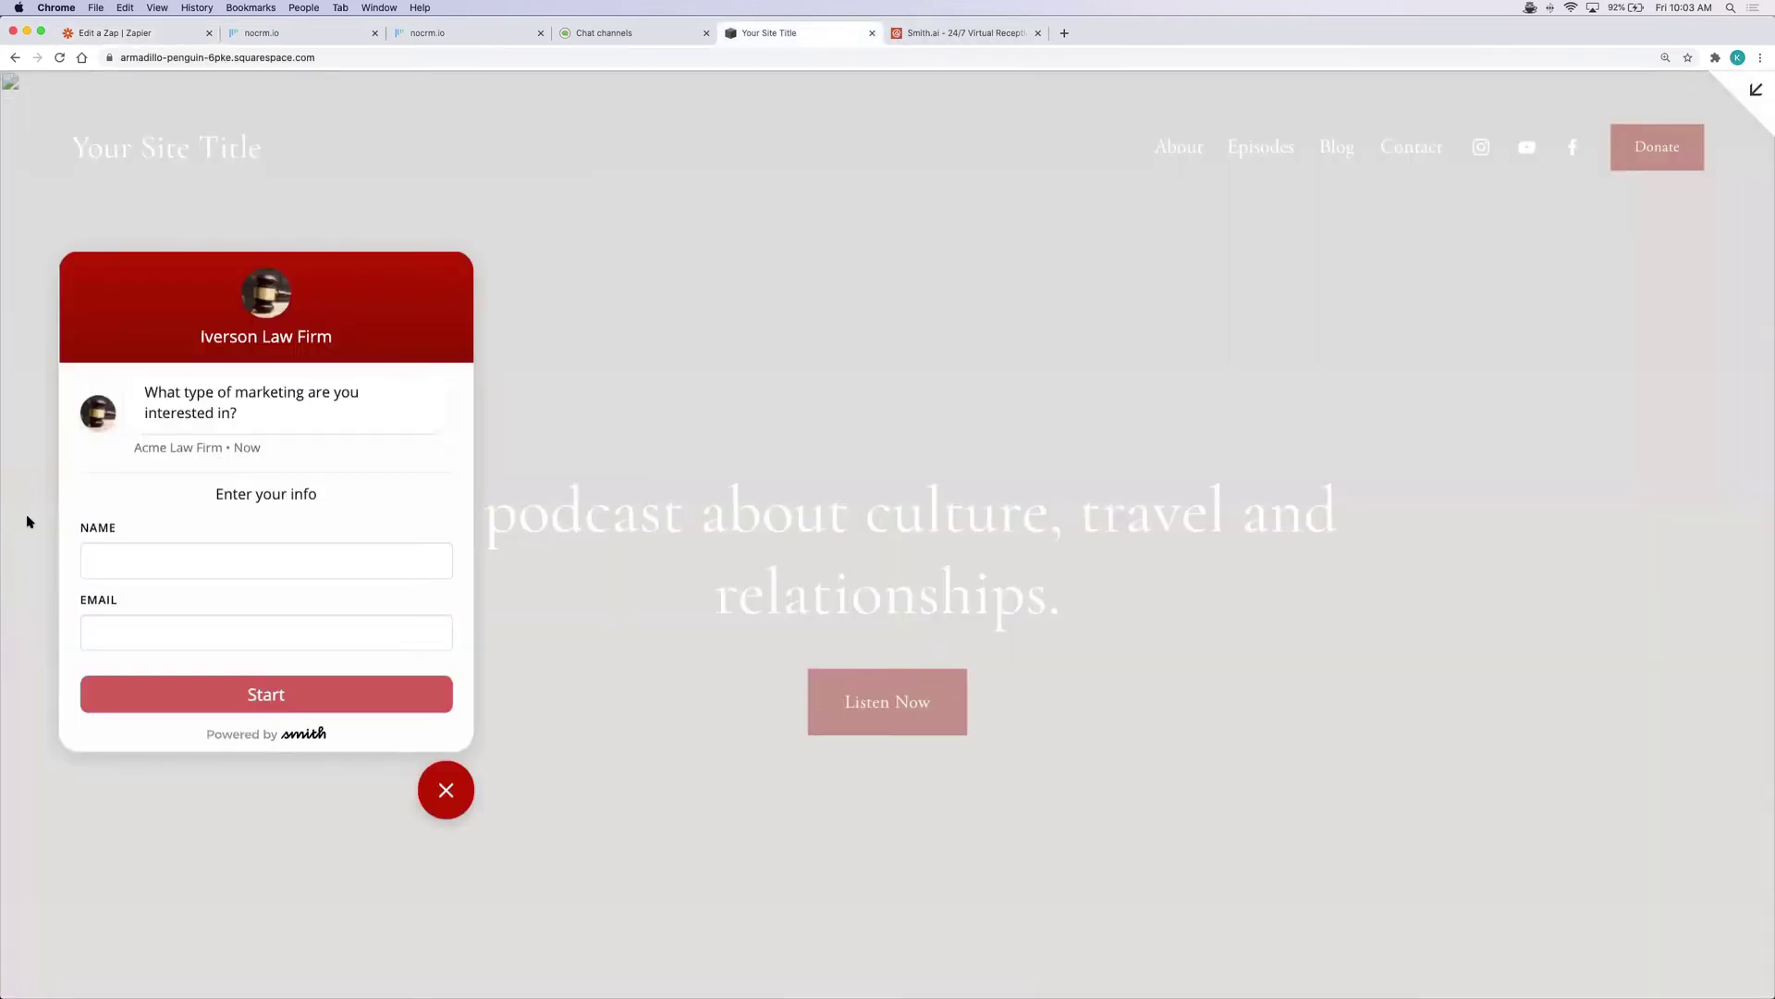
left_click(397, 573)
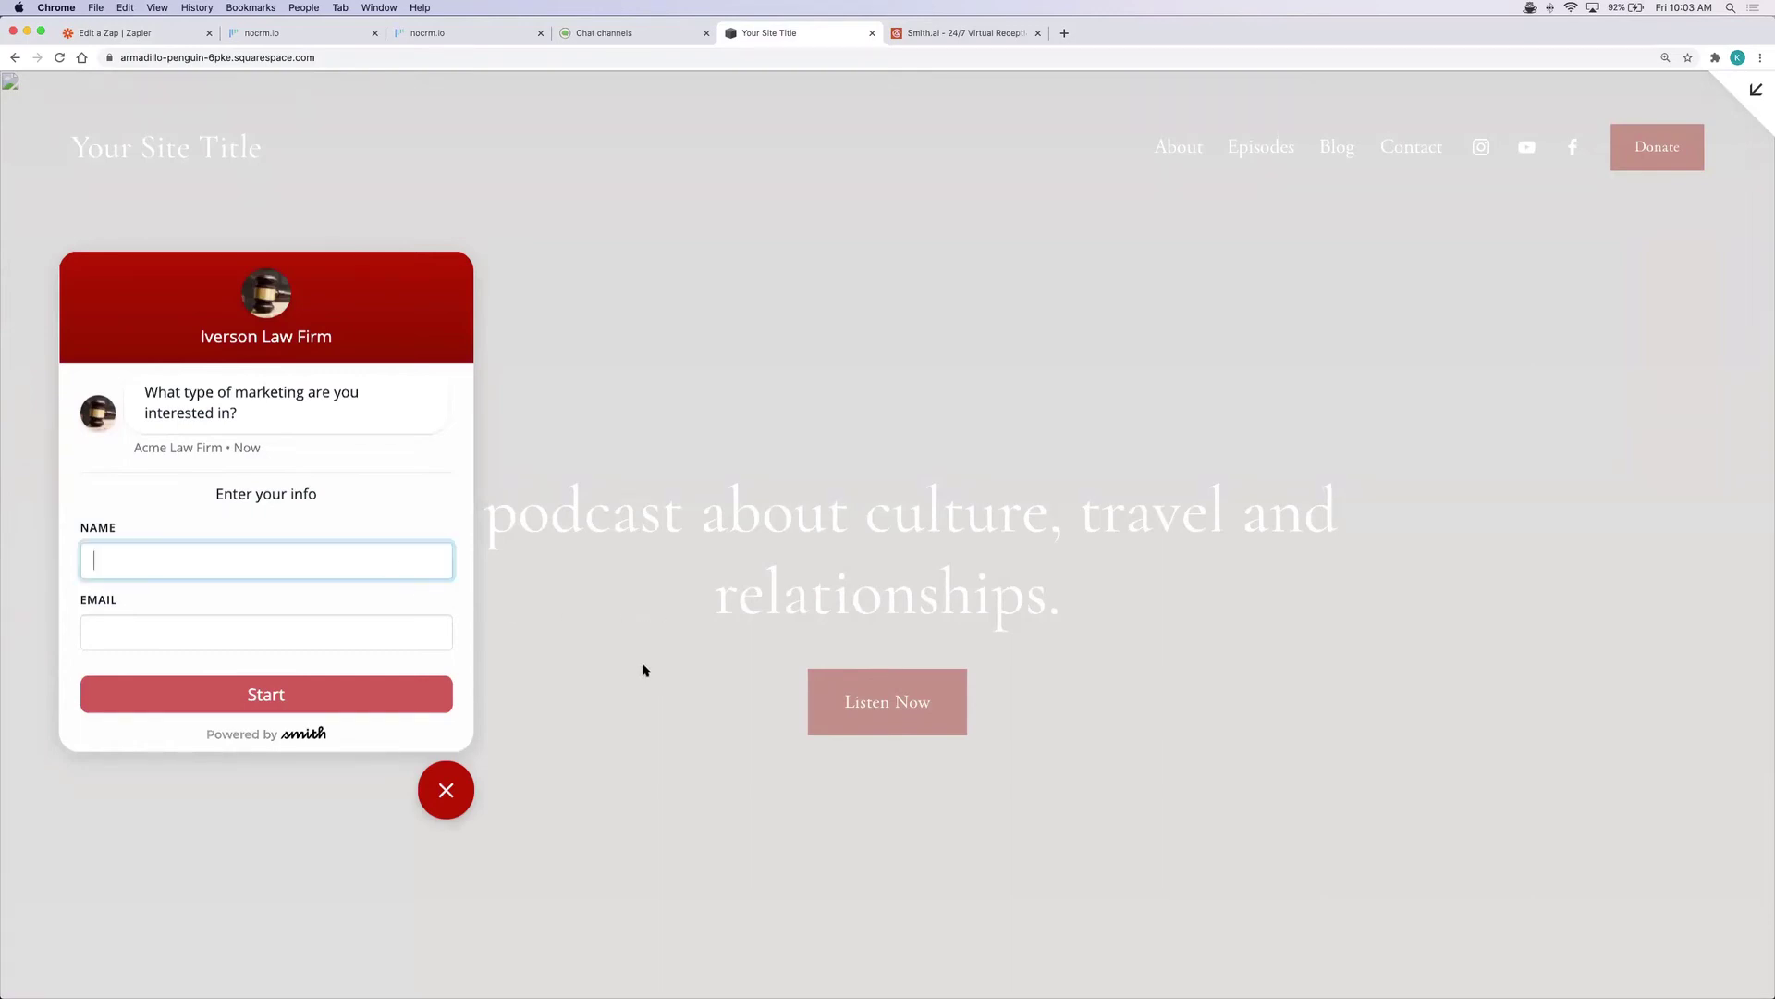
type("John Smith")
left_click(266, 633)
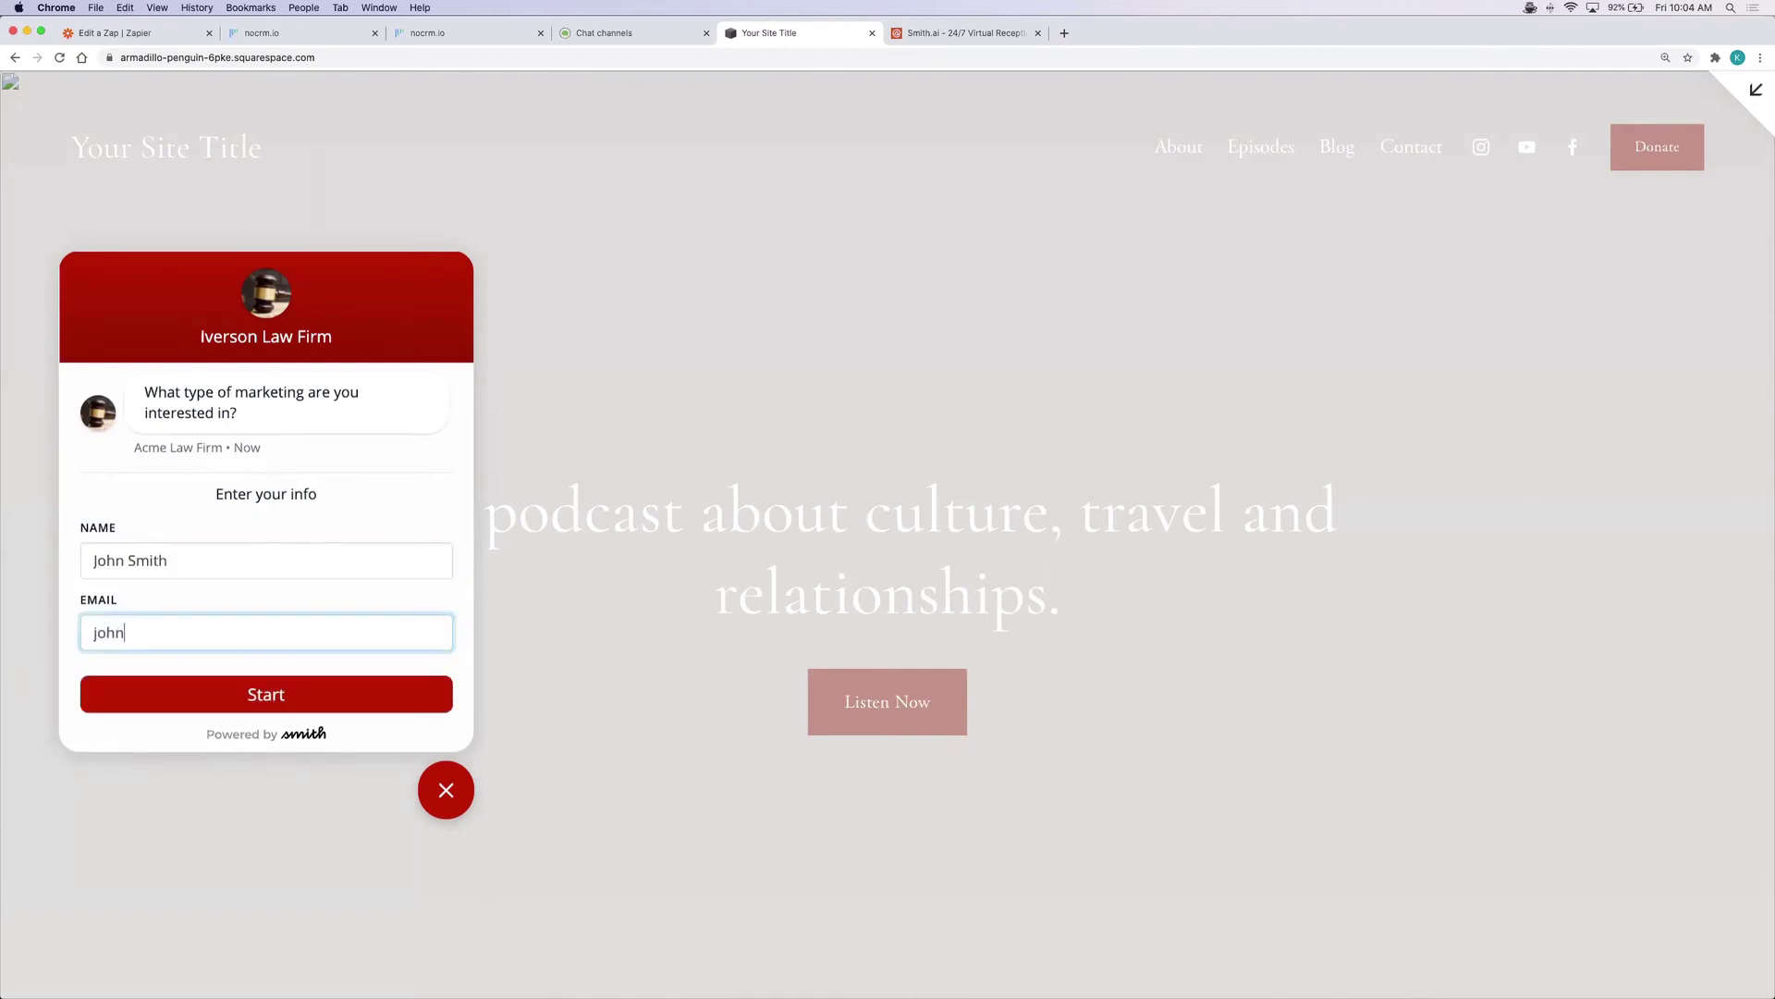
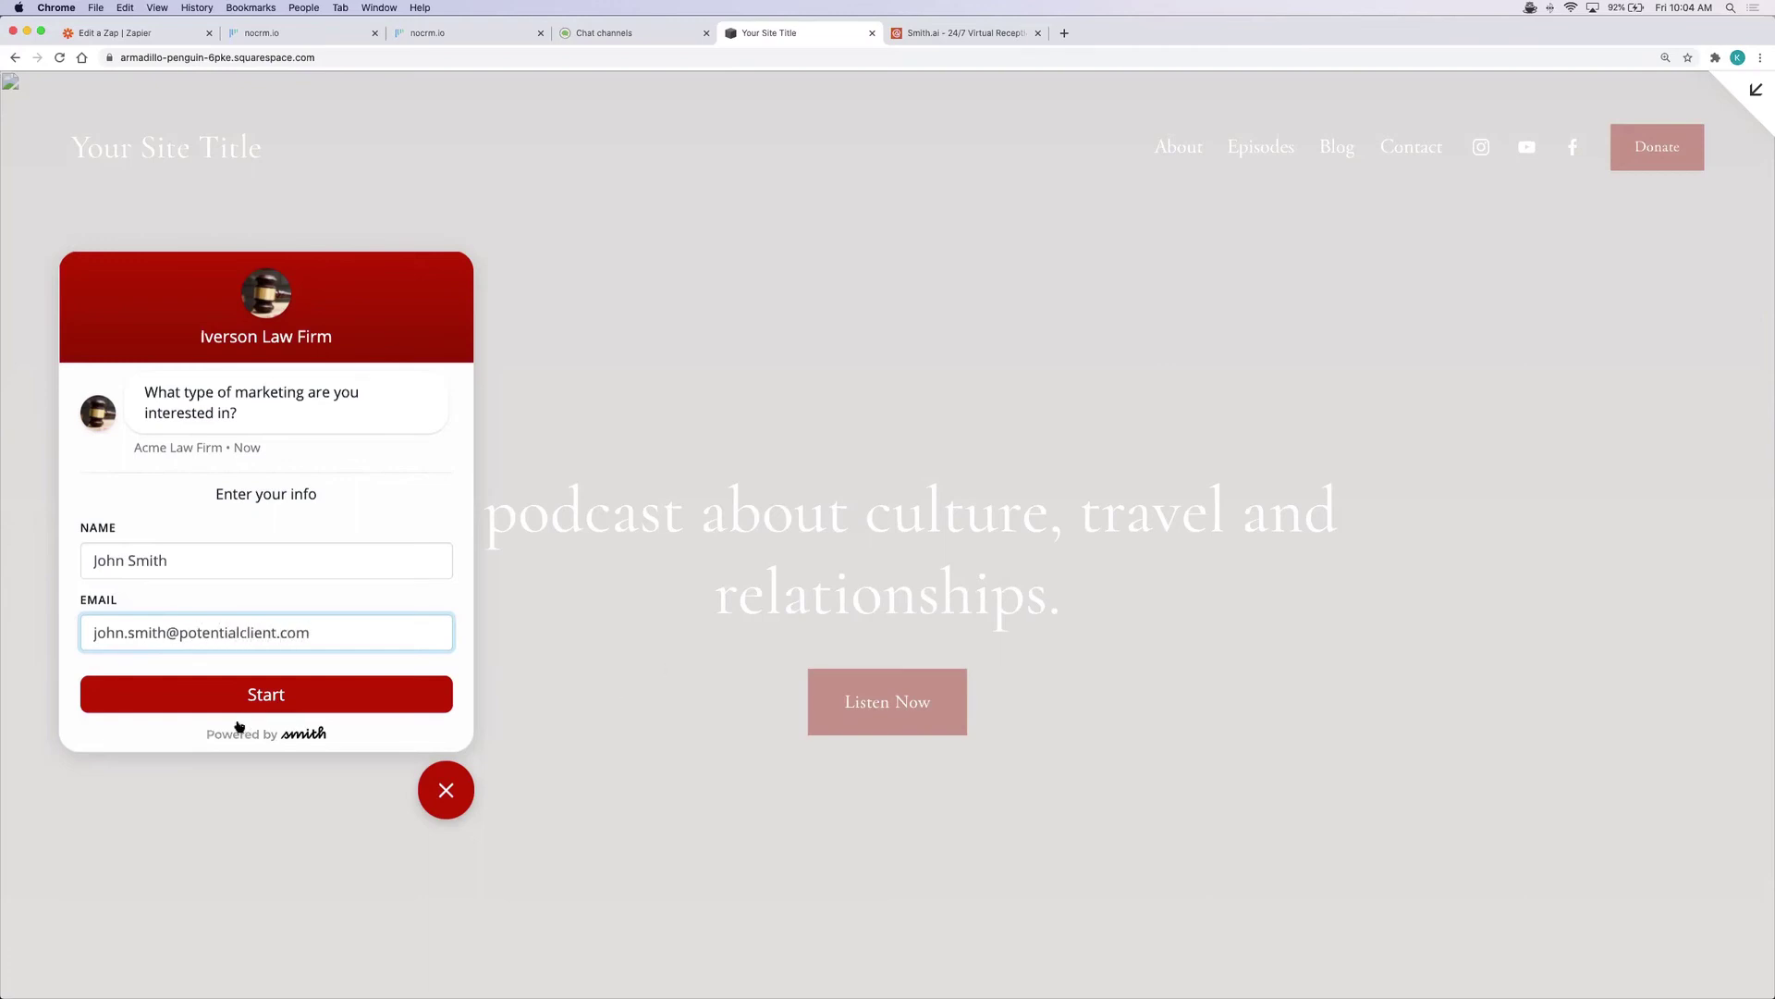
left_click(275, 700)
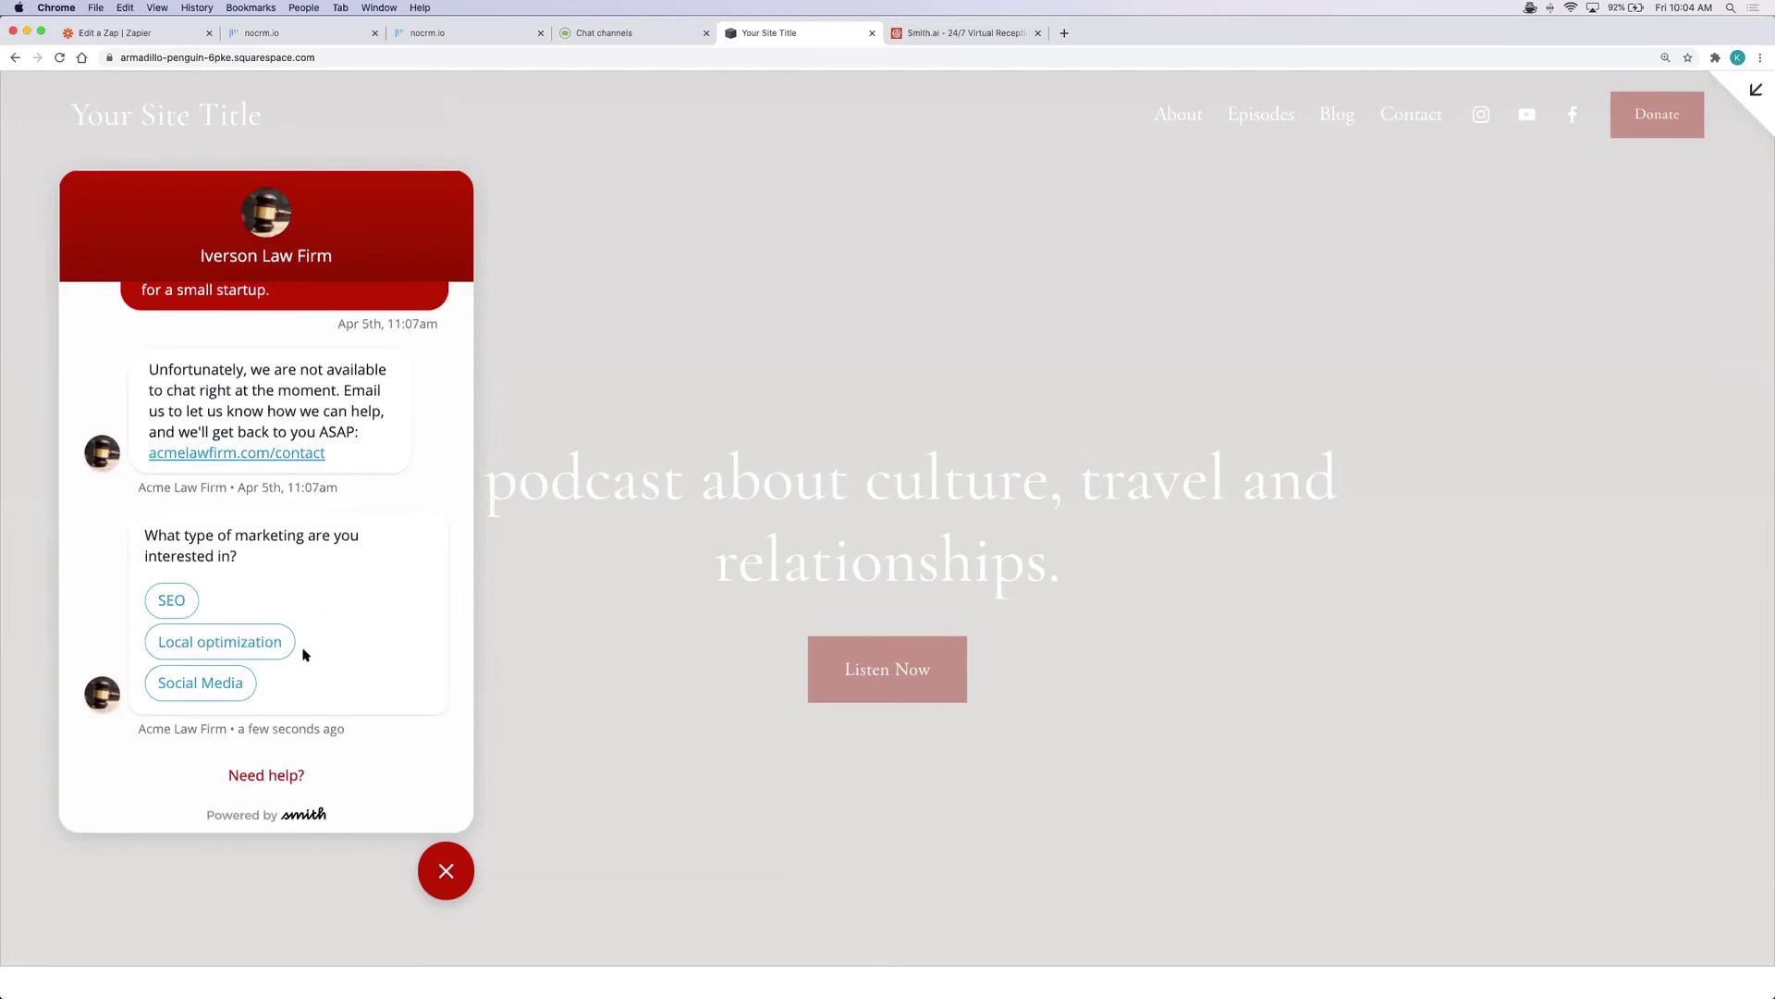
Answer Local optimization, phone contact with a phone number, and Afternoon, then close the chat
left_click(263, 649)
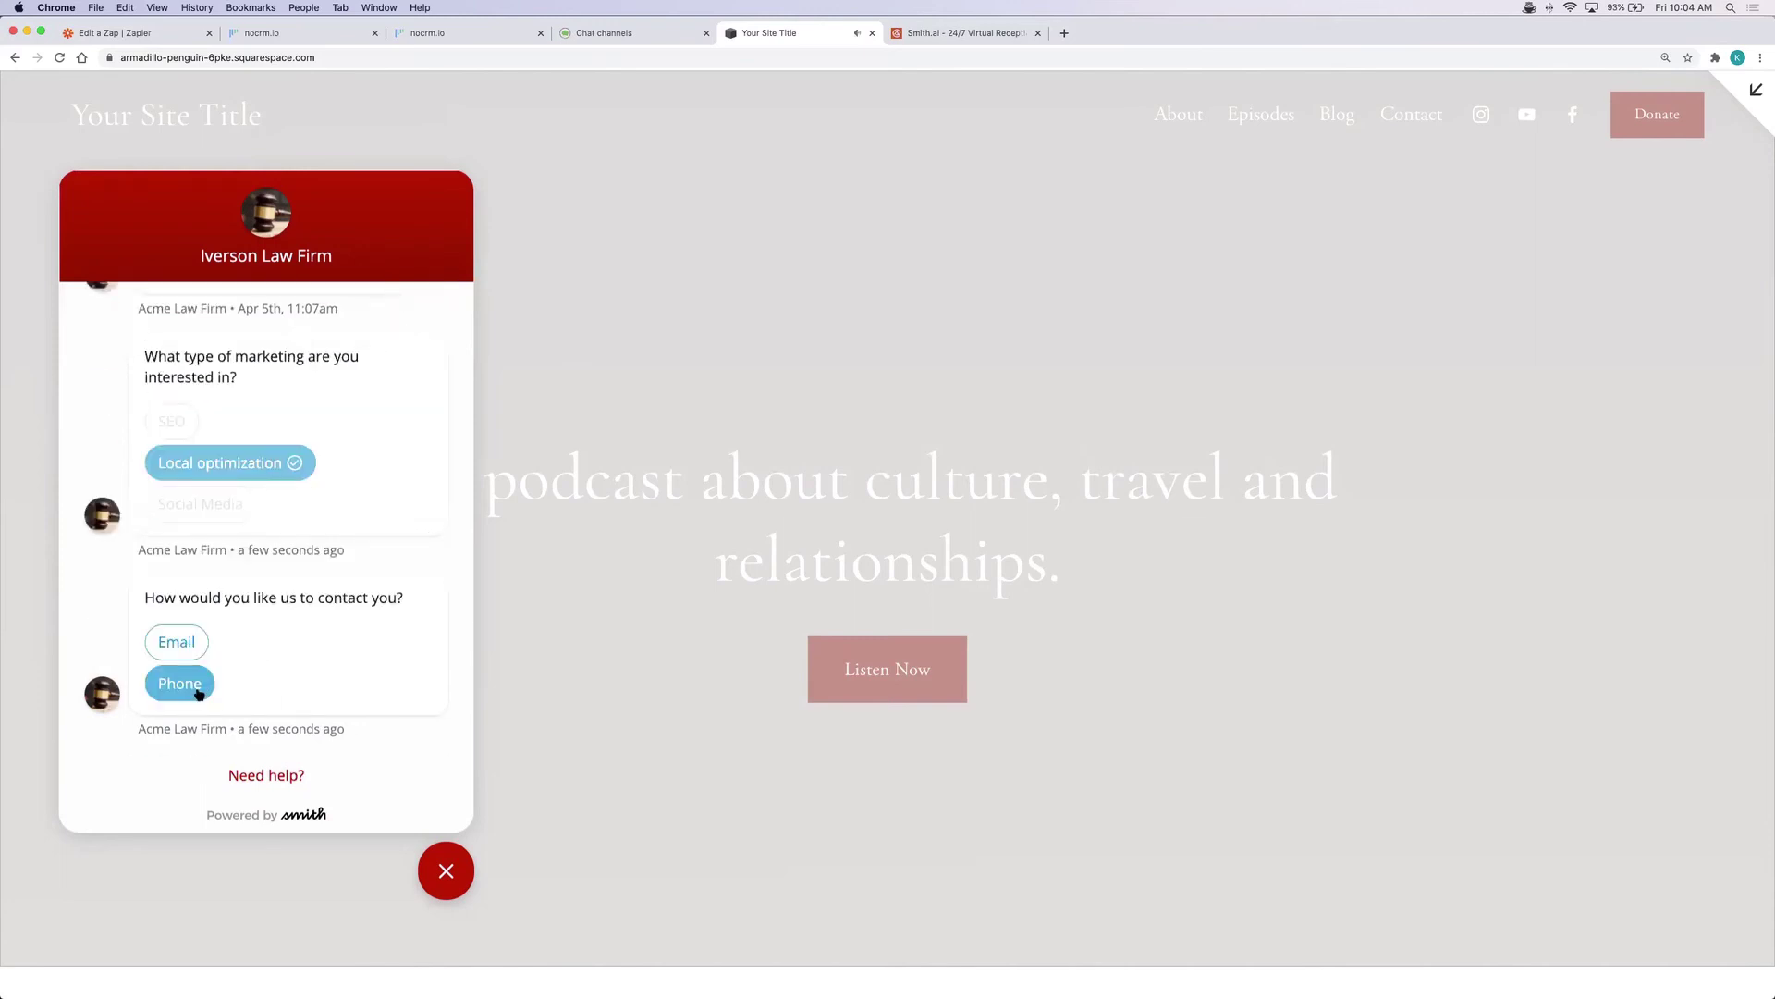
left_click(198, 691)
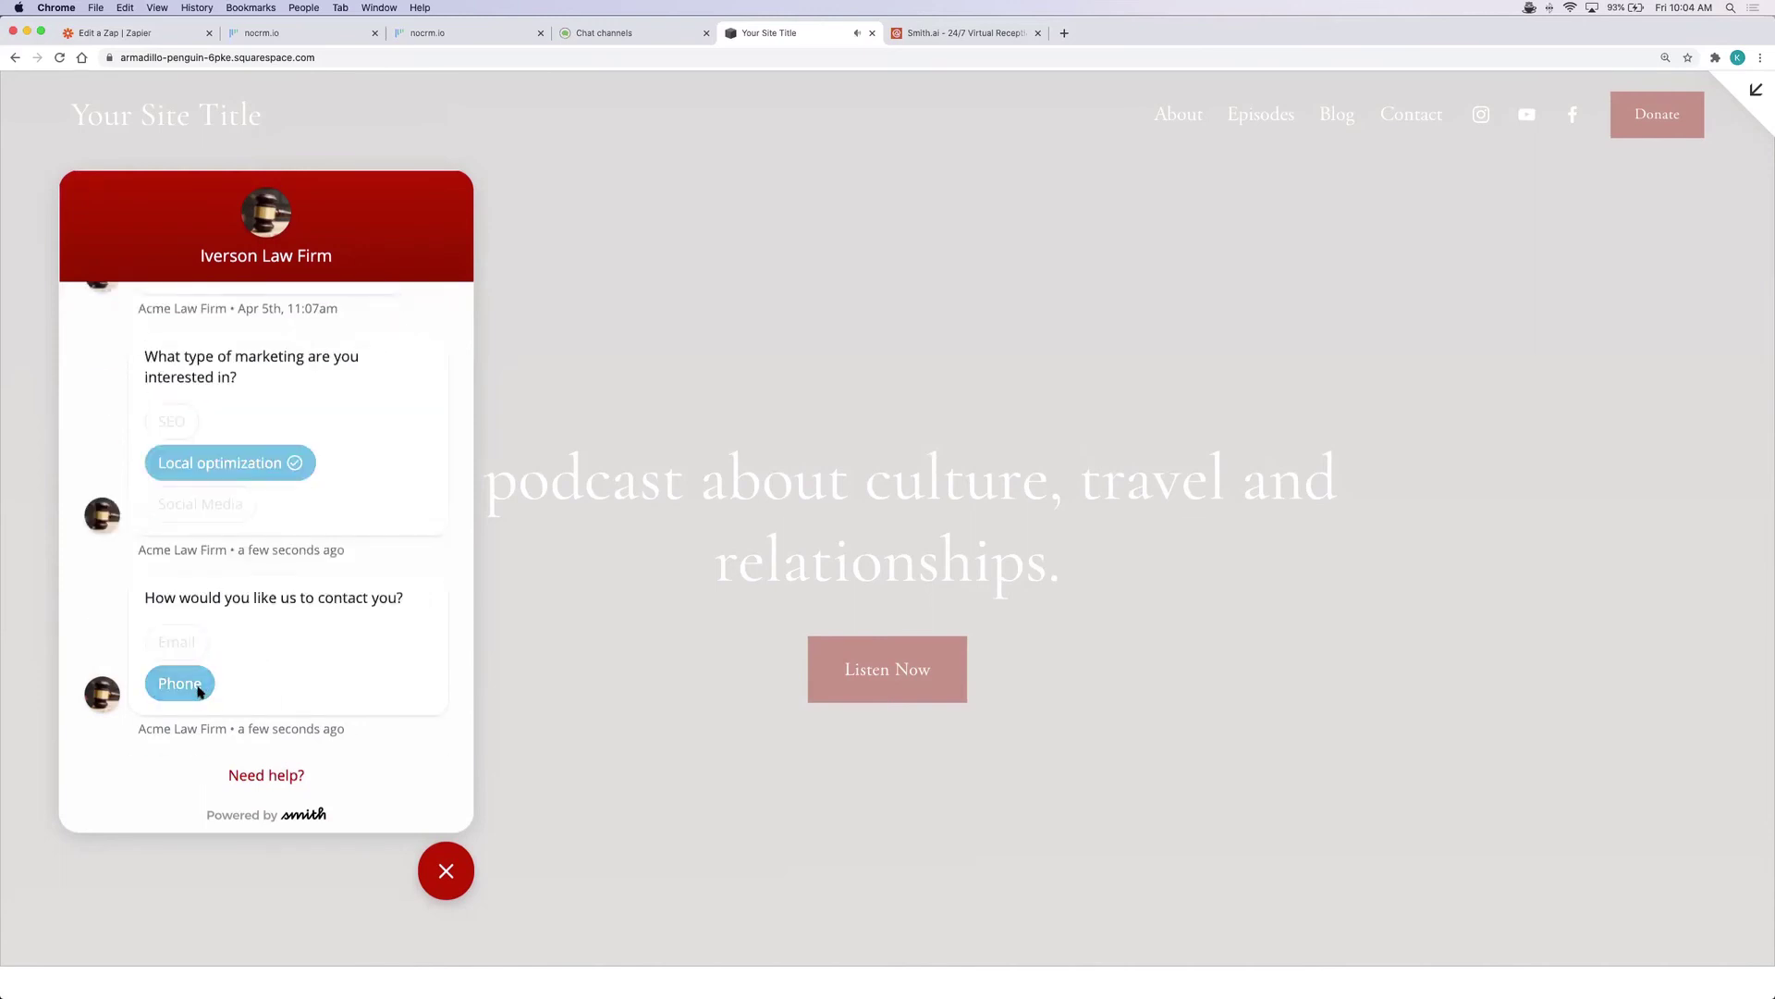
left_click(215, 643)
type("720")
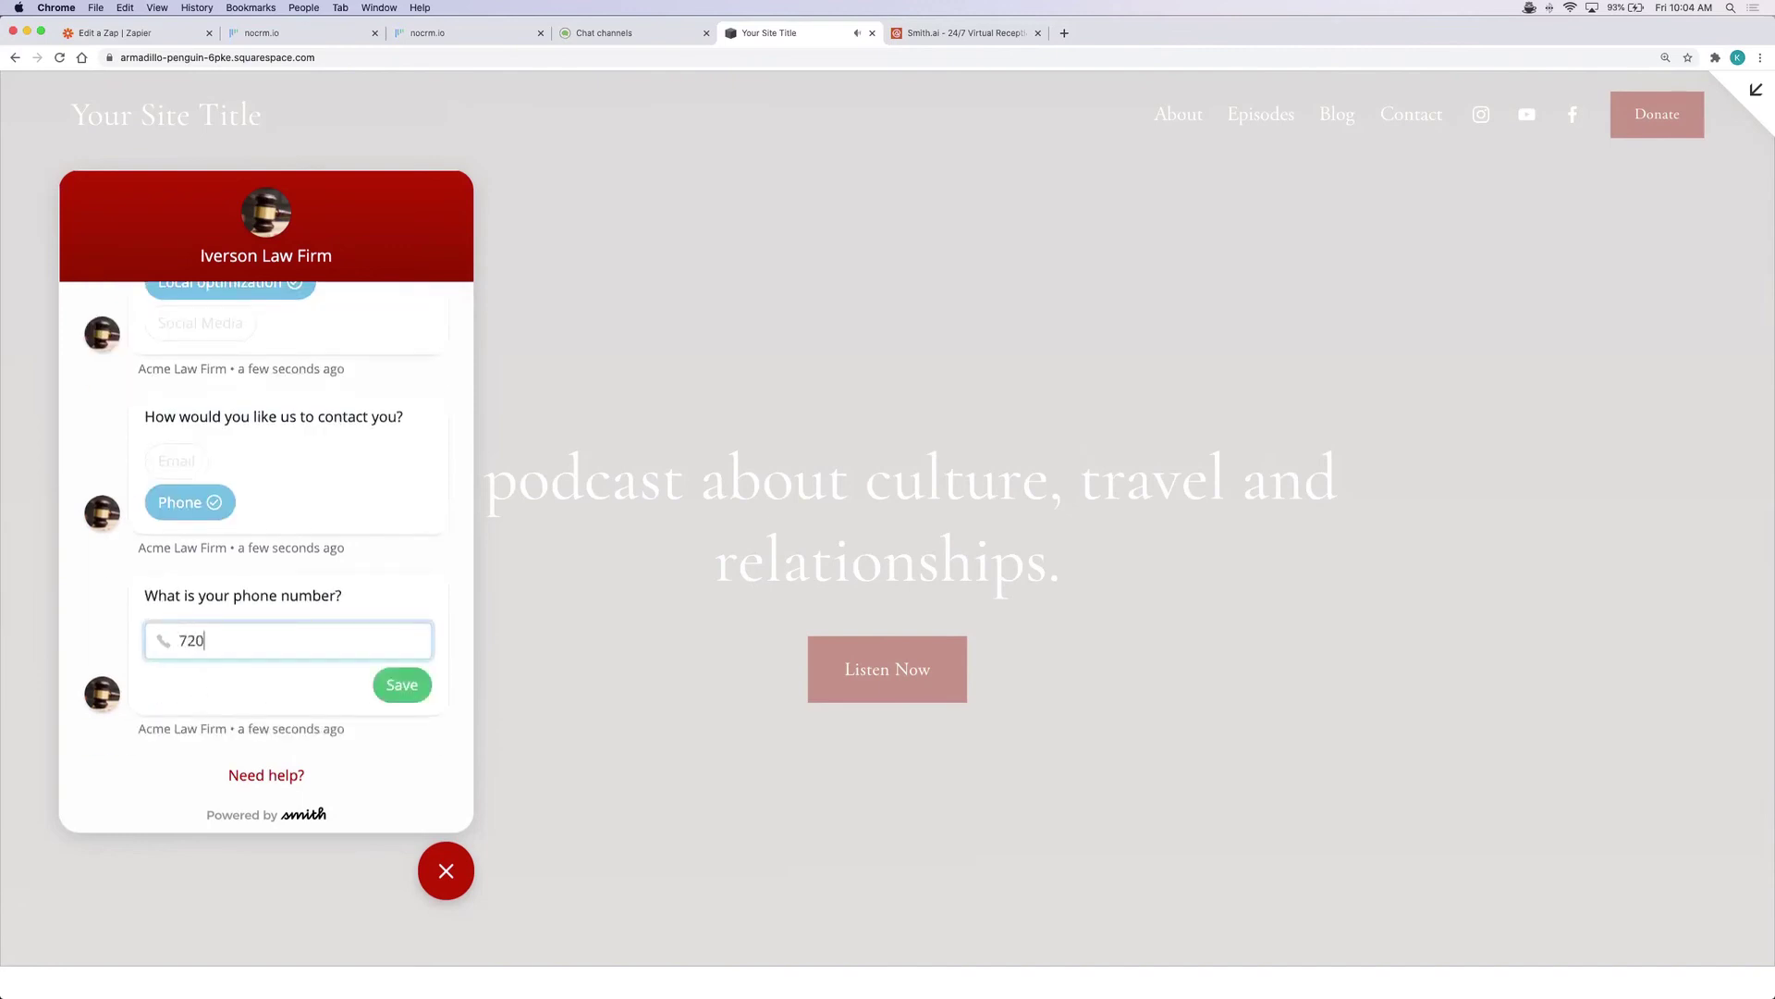
type("5555543")
left_click(382, 690)
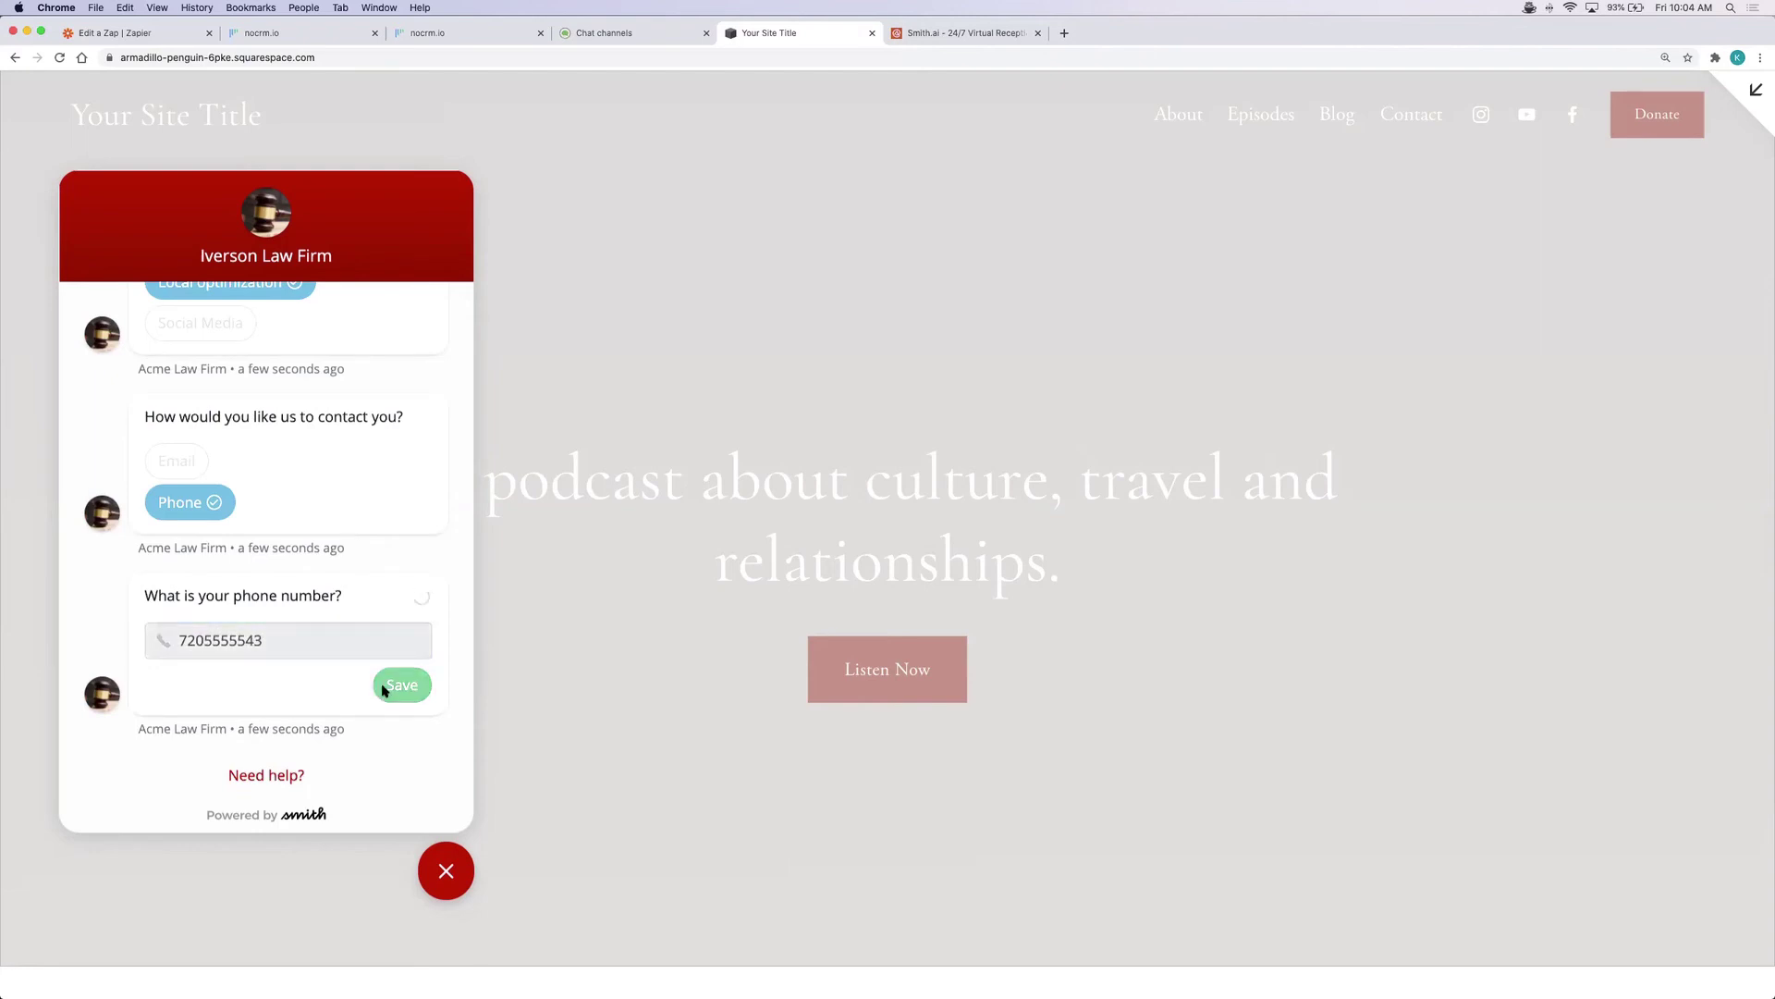
left_click(195, 682)
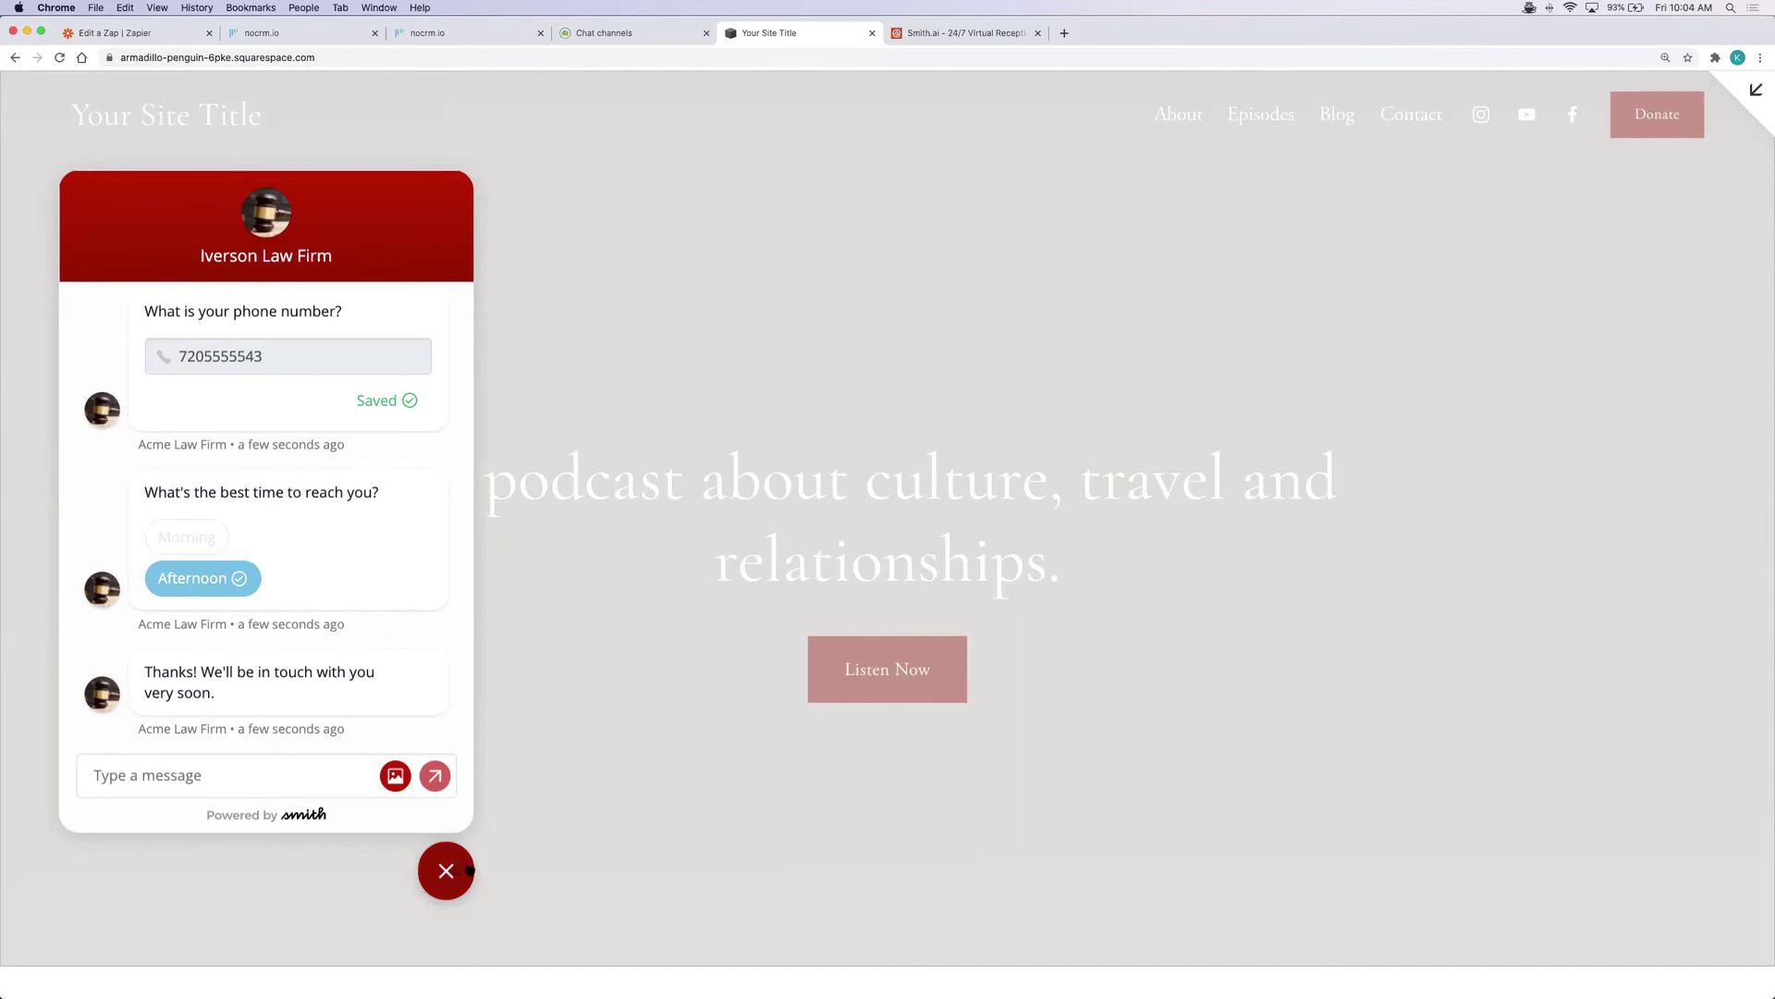
left_click(446, 871)
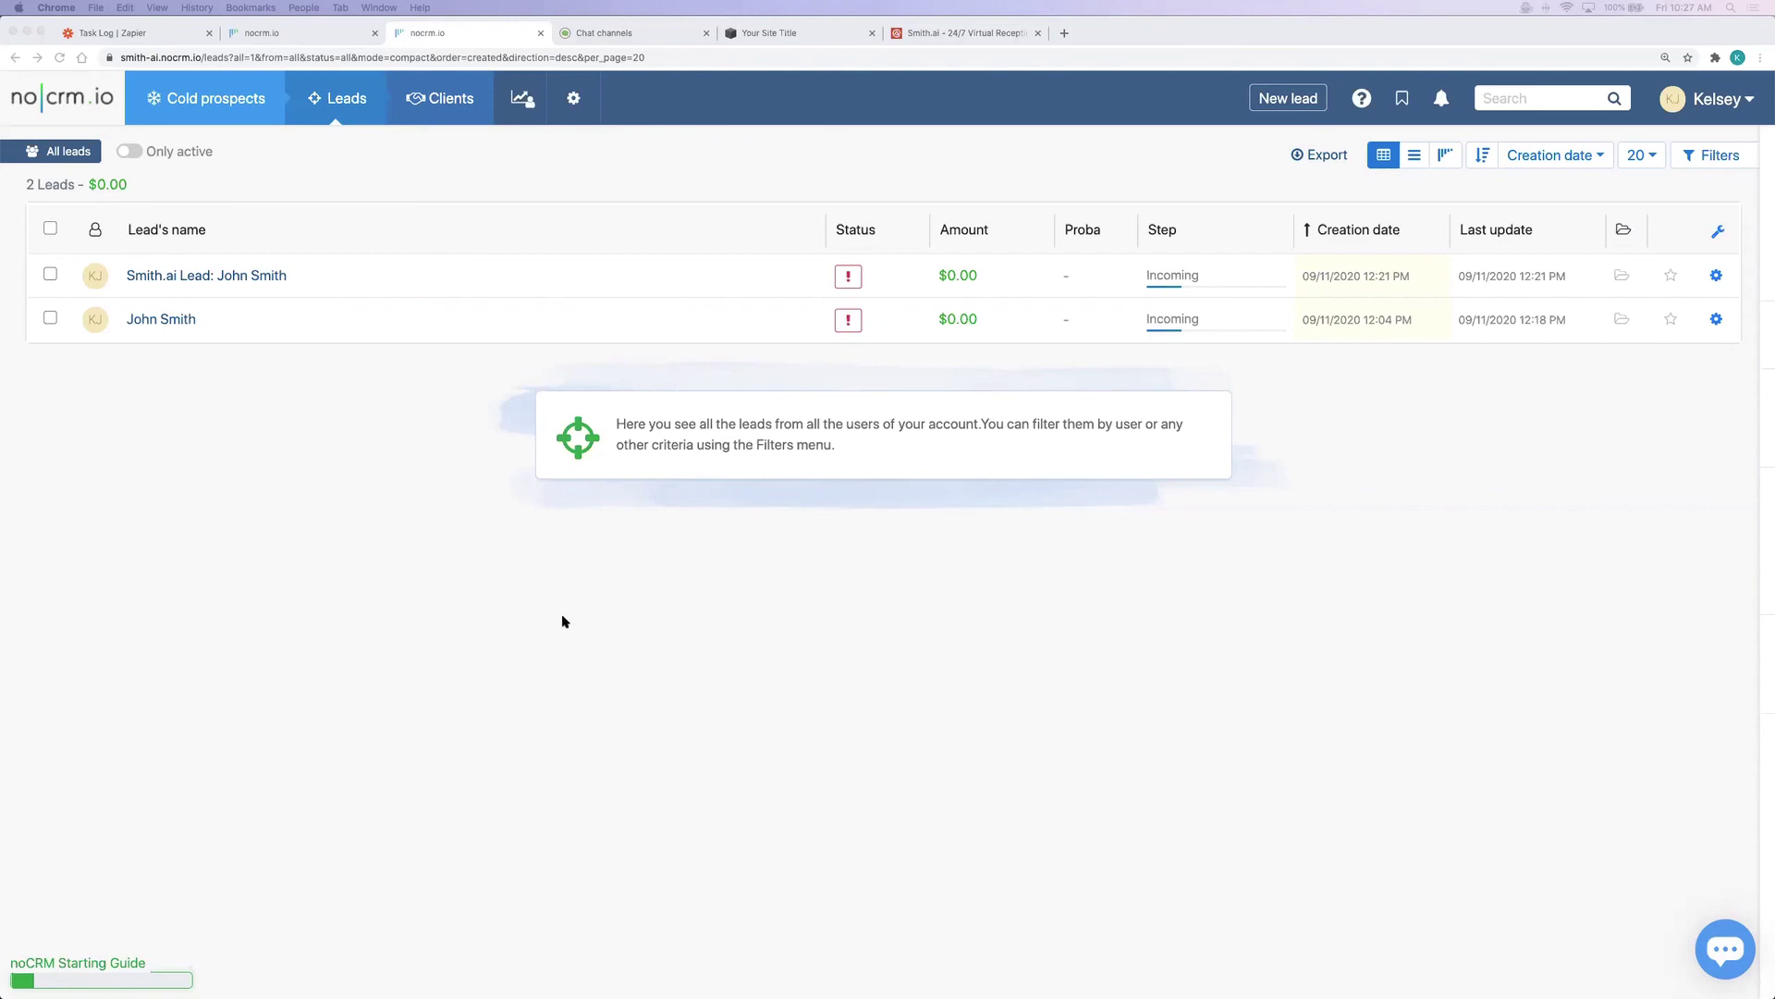
Open the test chat's lead from the noCRM.io Leads list
left_click(169, 319)
Inspect the test-chat lead's transcript, Smith.ai Chat tag and $0.00 amount, then close the lead
left_click(177, 321)
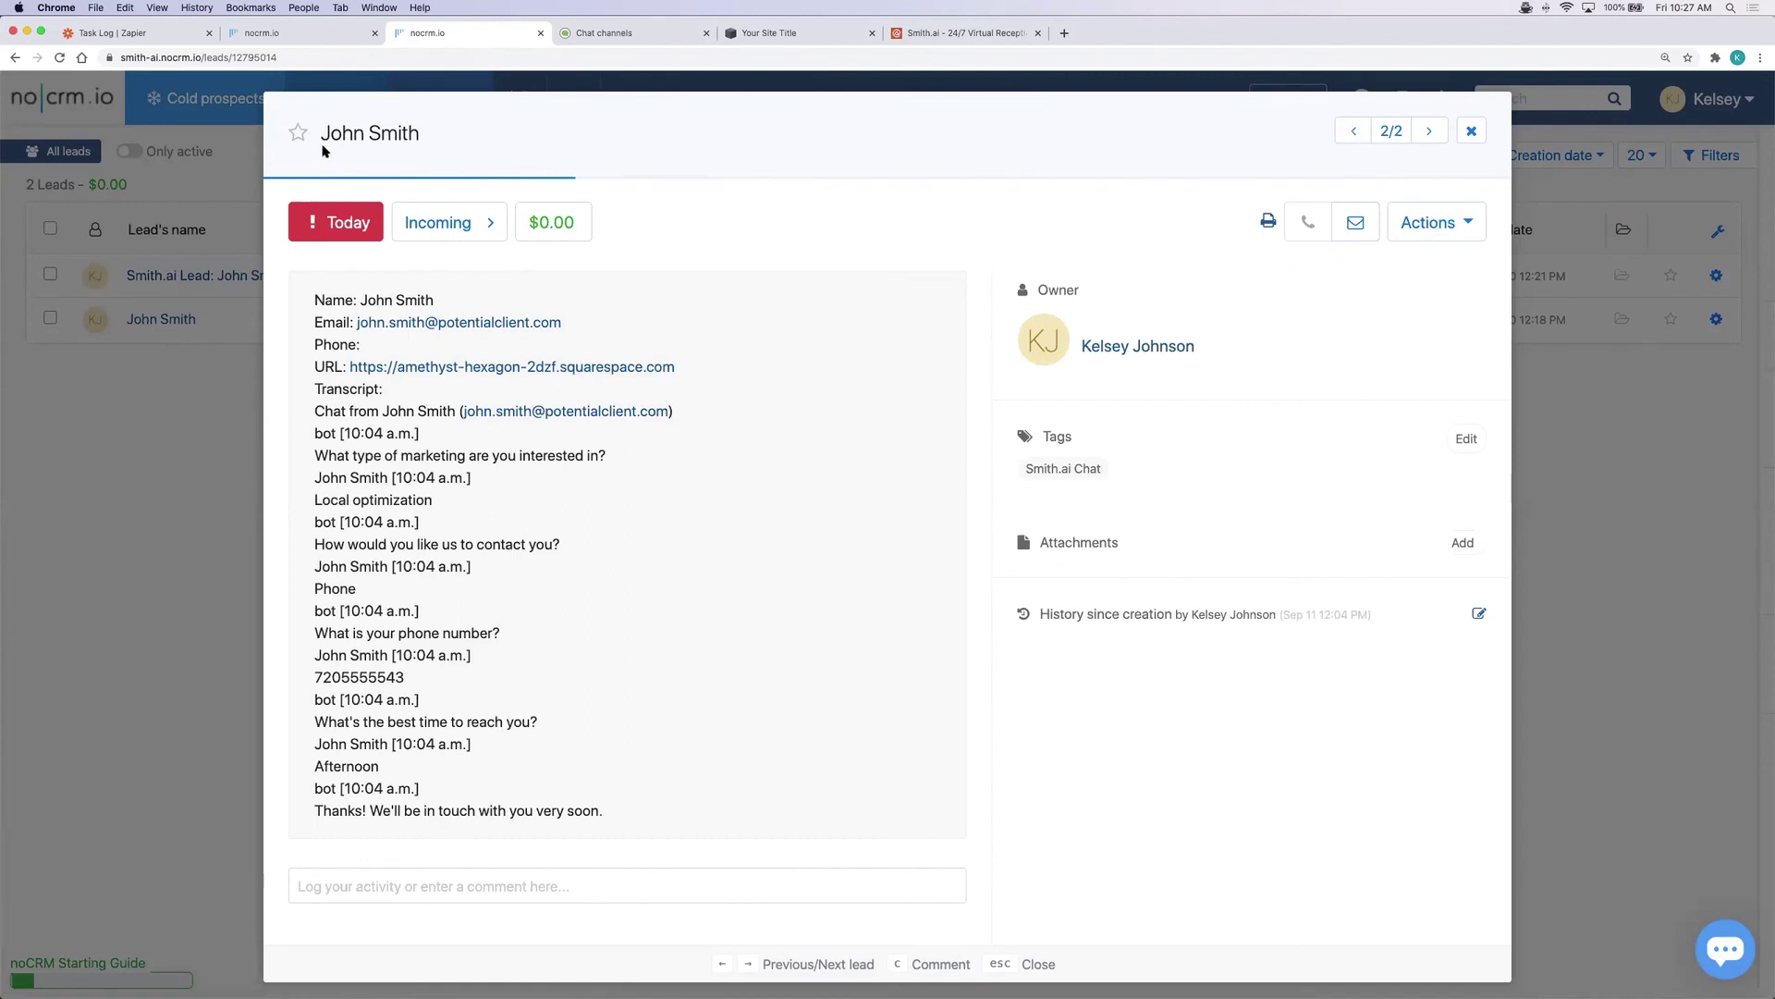
mouse_move(420, 145)
left_click(560, 232)
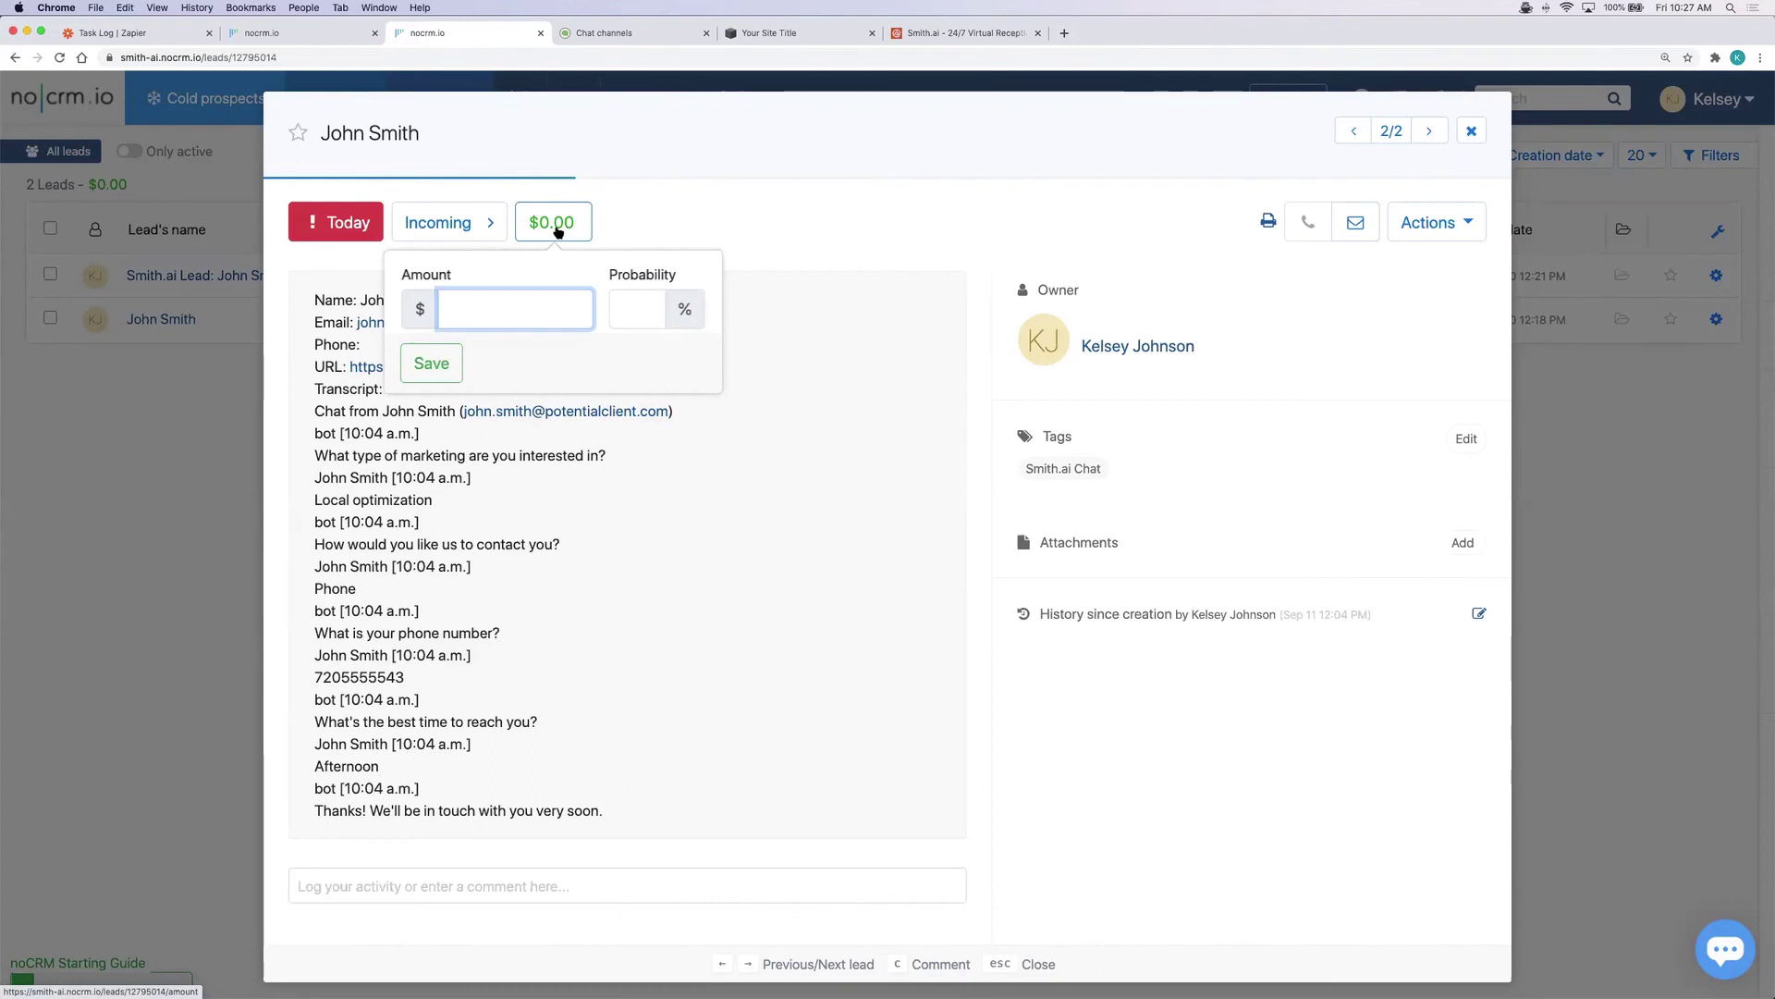
left_click(641, 473)
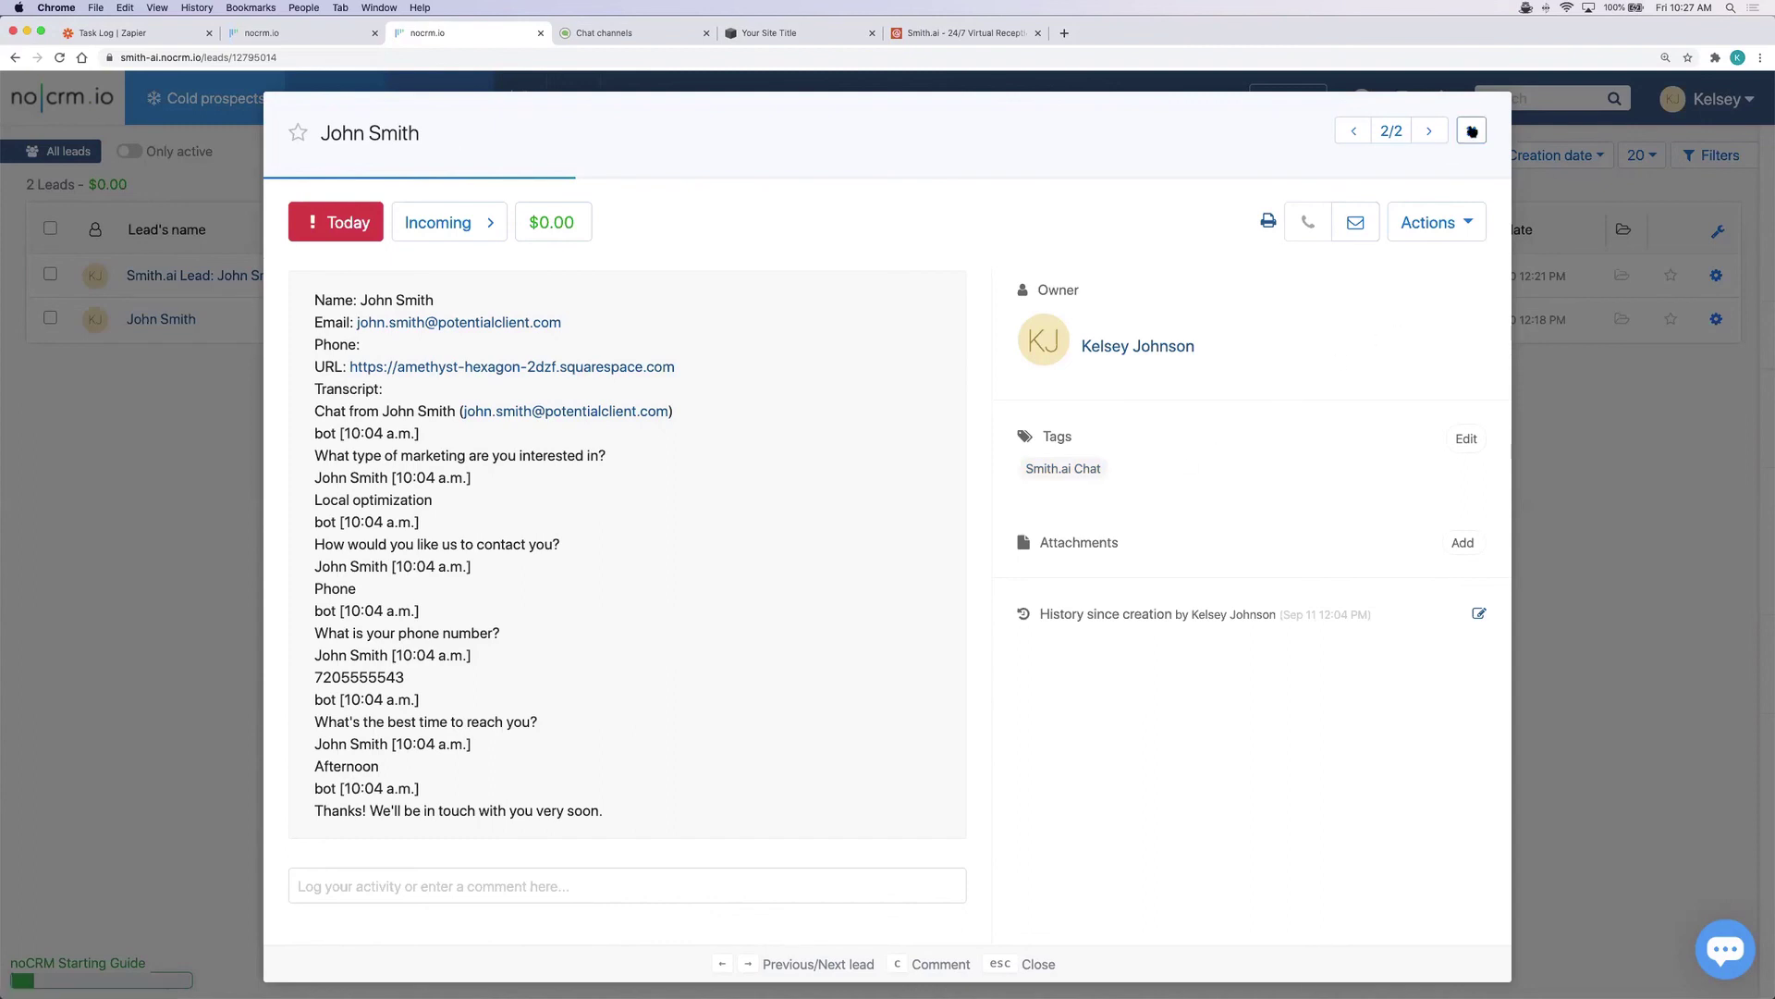
left_click(1473, 133)
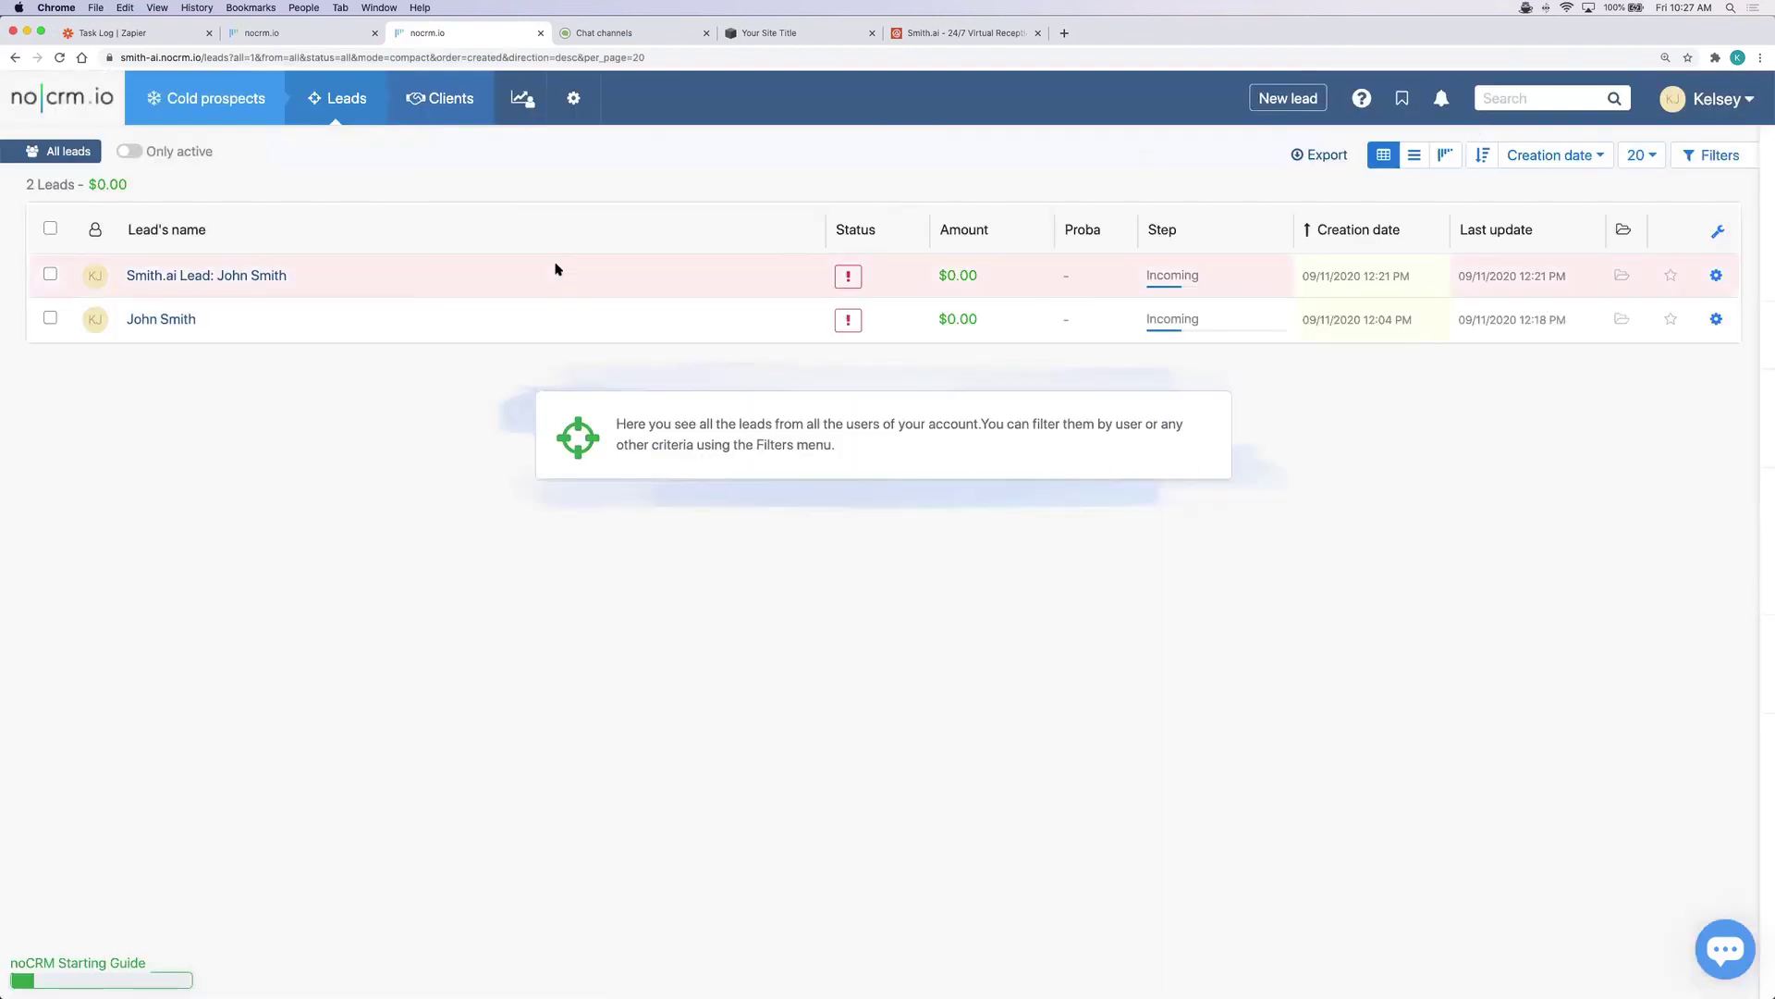